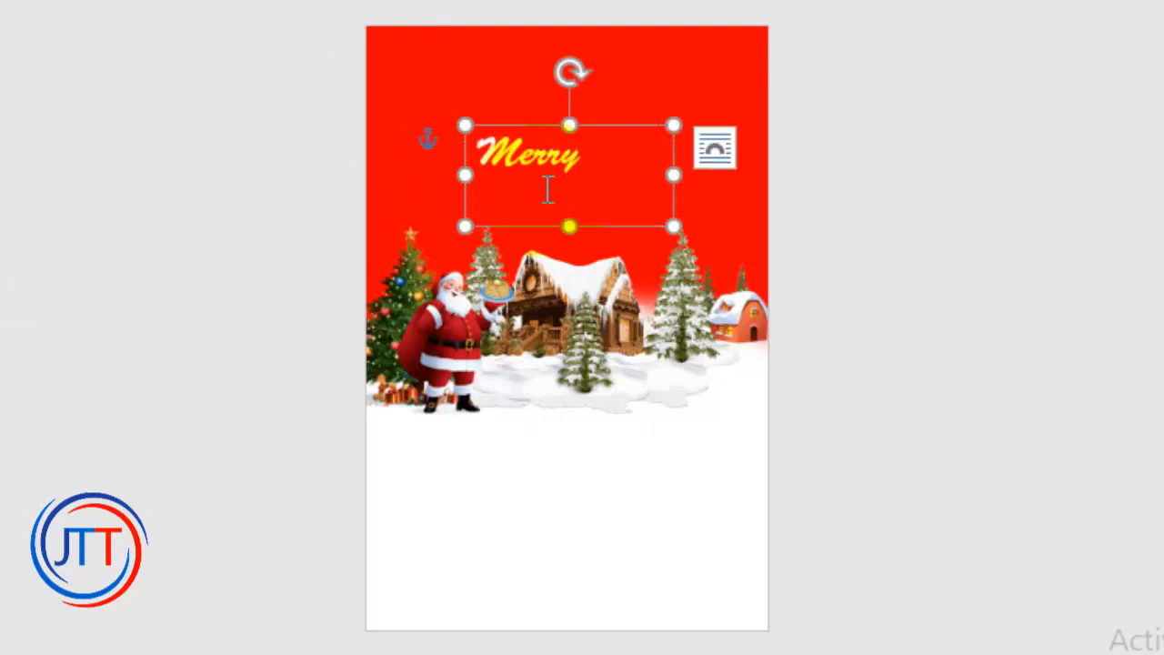
Centre the "Merry" text and position a copy of its text box below it on the card
click(2, 237)
key(ctrl+e)
drag(509, 225, 487, 194)
Replace the copied text with "Christmas", enlarge it, and widen its text box to span nearly the full card width
triple_click(478, 136)
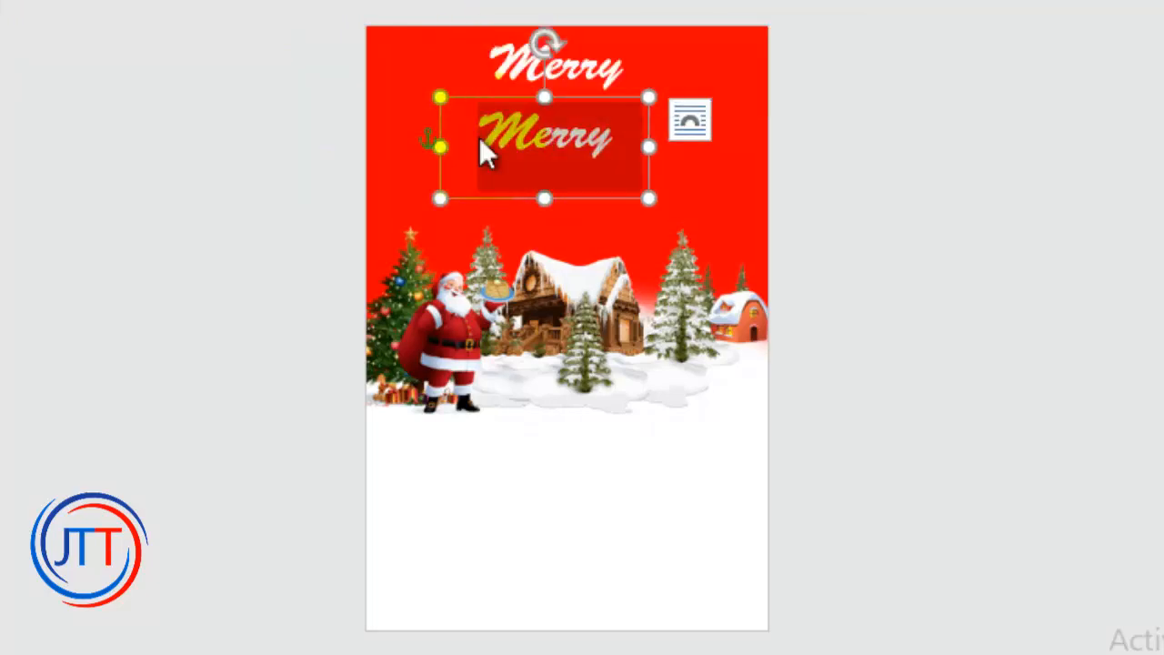
text(Christmas)
triple_click(468, 149)
click(2, 2)
click(2, 241)
drag(650, 146, 826, 152)
drag(794, 198, 725, 197)
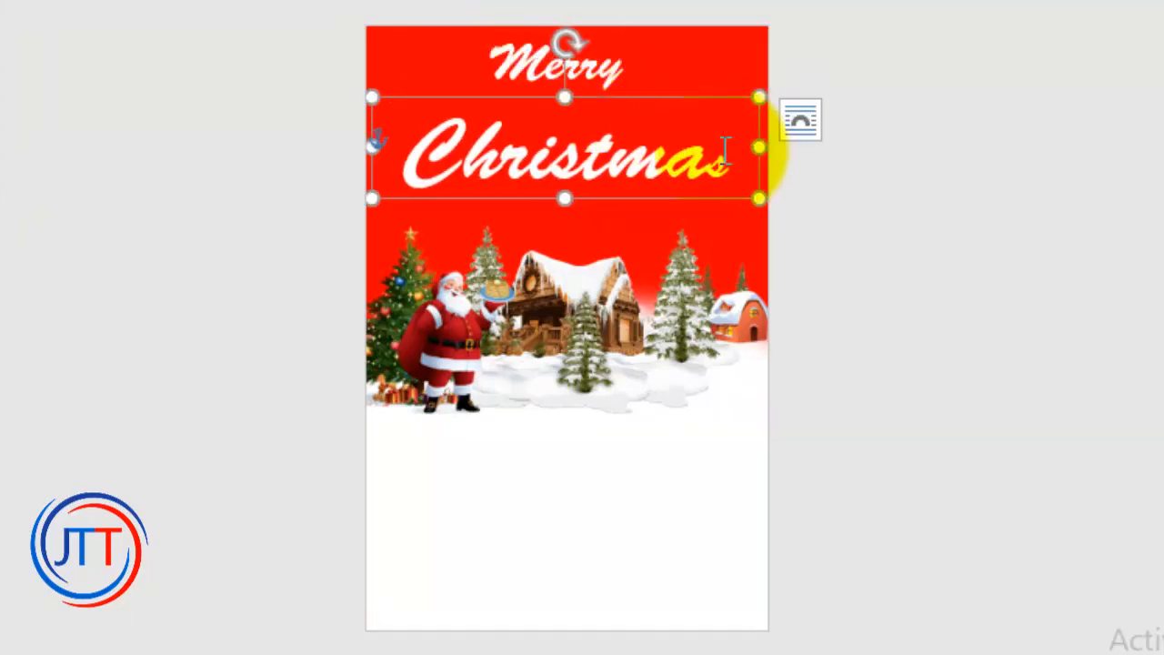
Move the "Merry" text box down, closer to the "Christmas" text
click(562, 74)
drag(564, 126, 577, 138)
click(585, 456)
Apply the fourth preset shape effect to the "Christmas" text box and give "Merry" a matching shadowed look
click(483, 151)
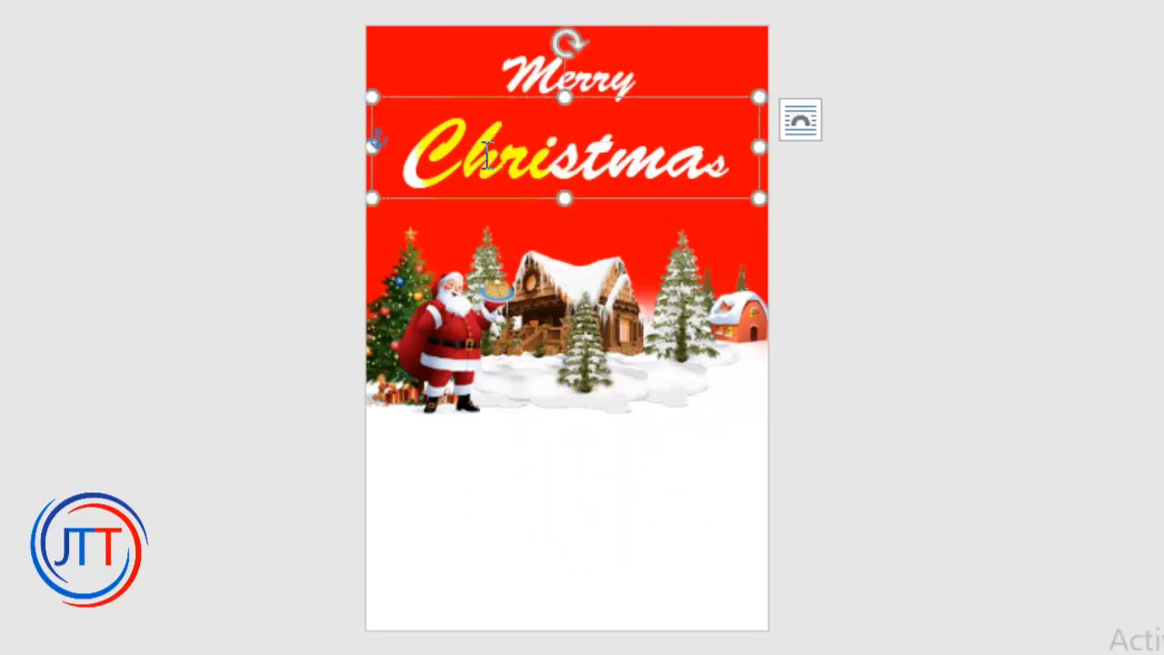
click(683, 196)
click(196, 1)
mouse_move(254, 7)
click(531, 158)
click(195, 2)
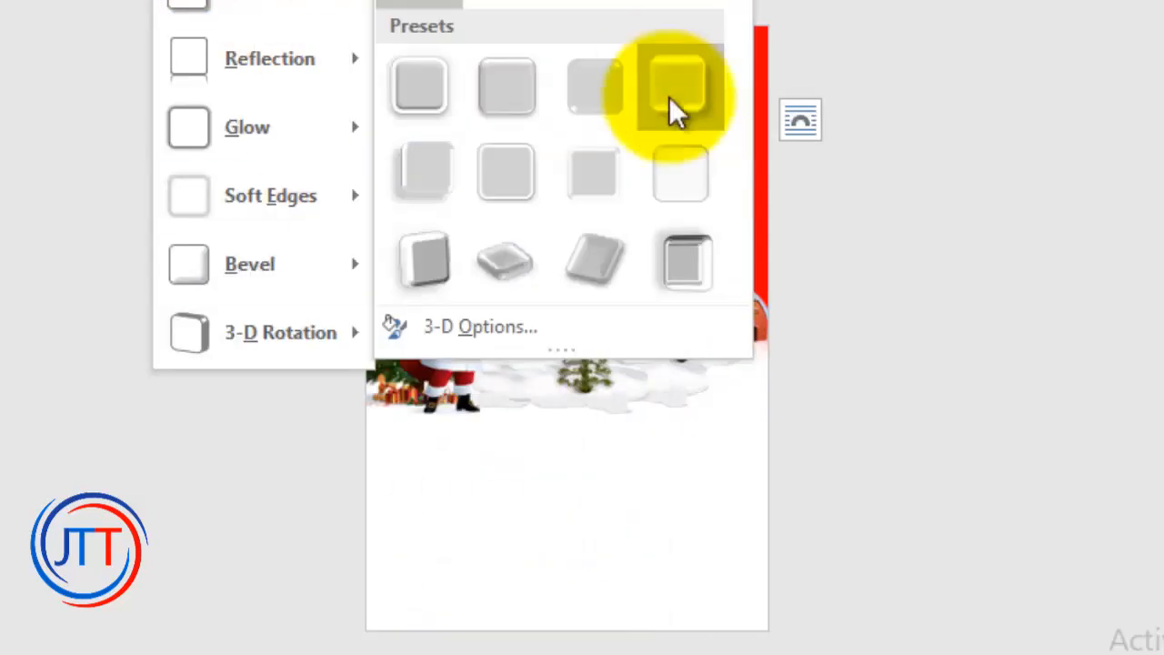
click(668, 97)
click(837, 116)
click(616, 143)
click(196, 2)
click(596, 157)
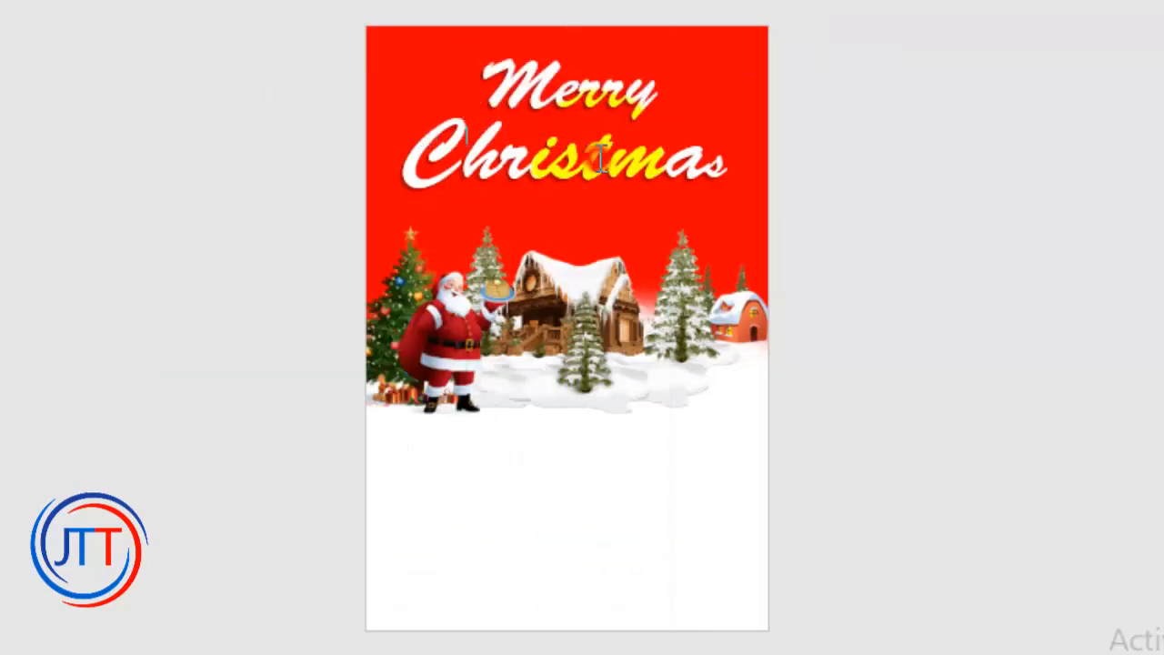
Set the inserted picture's wrapping to In Front of Text, then resize and position it in the card's upper area
click(864, 2)
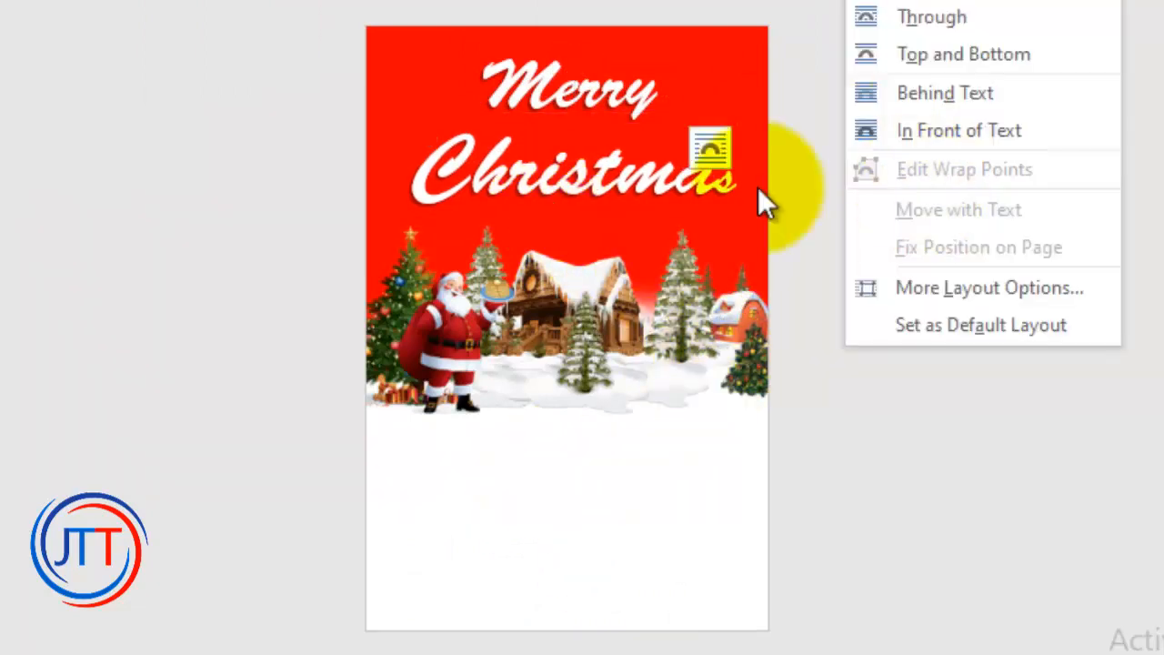
click(919, 129)
drag(540, 235, 397, 83)
drag(550, 198, 494, 148)
drag(454, 98, 674, 100)
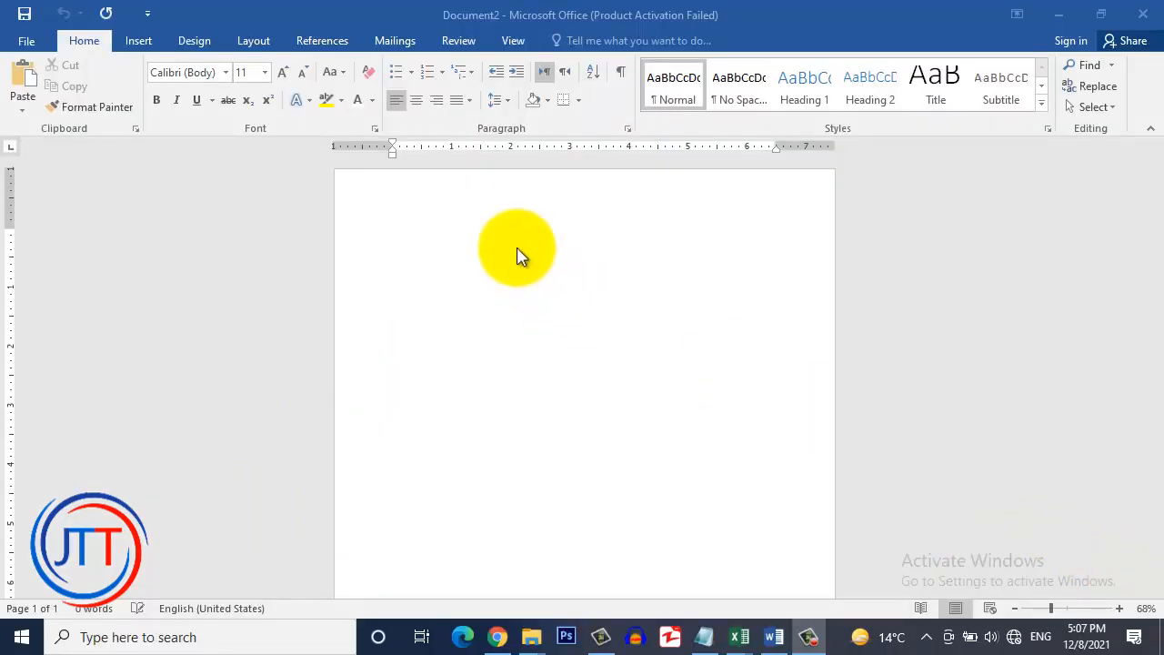
Set a custom paper size 4 inches wide and 6 inches high for the whole document
click(255, 42)
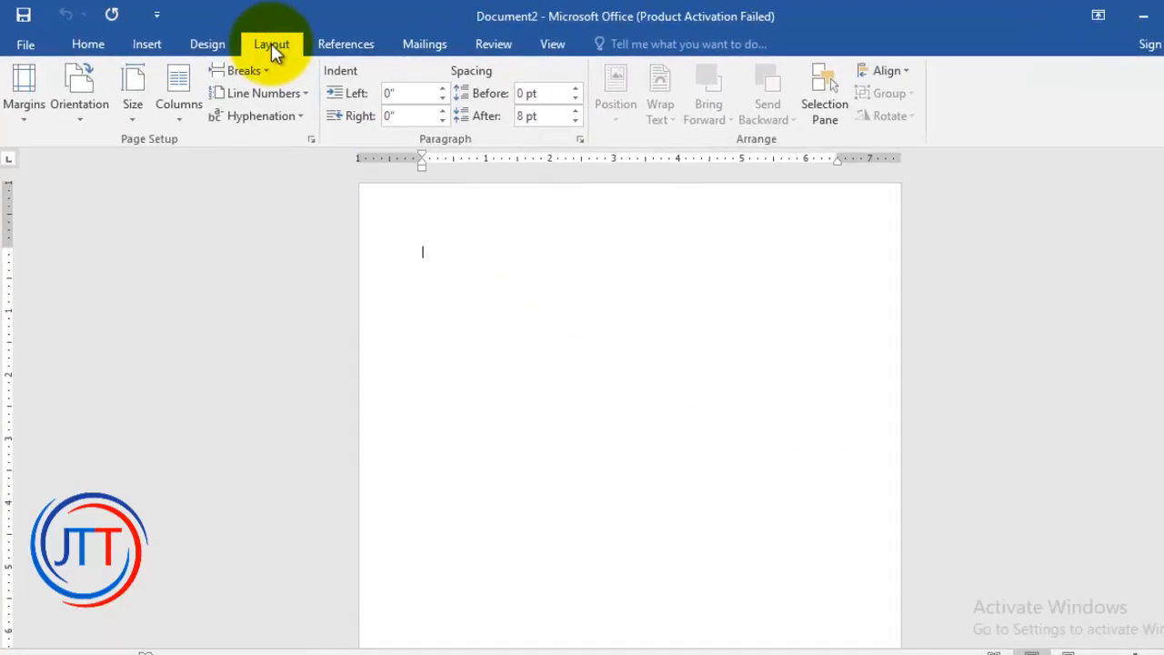
click(148, 127)
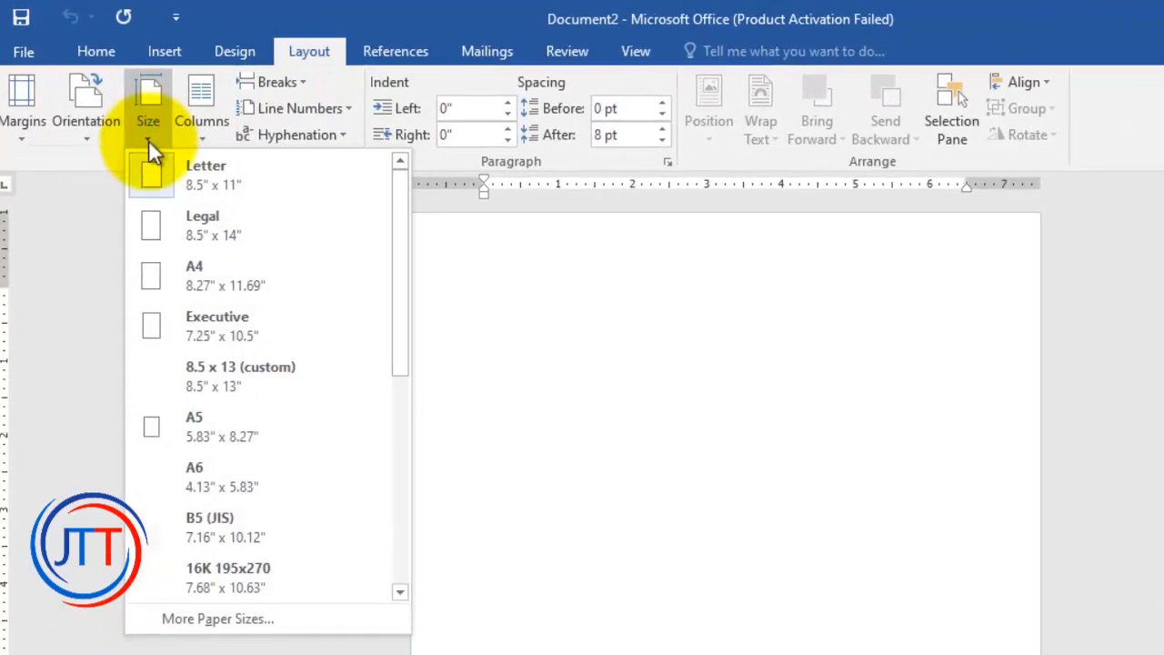
click(183, 619)
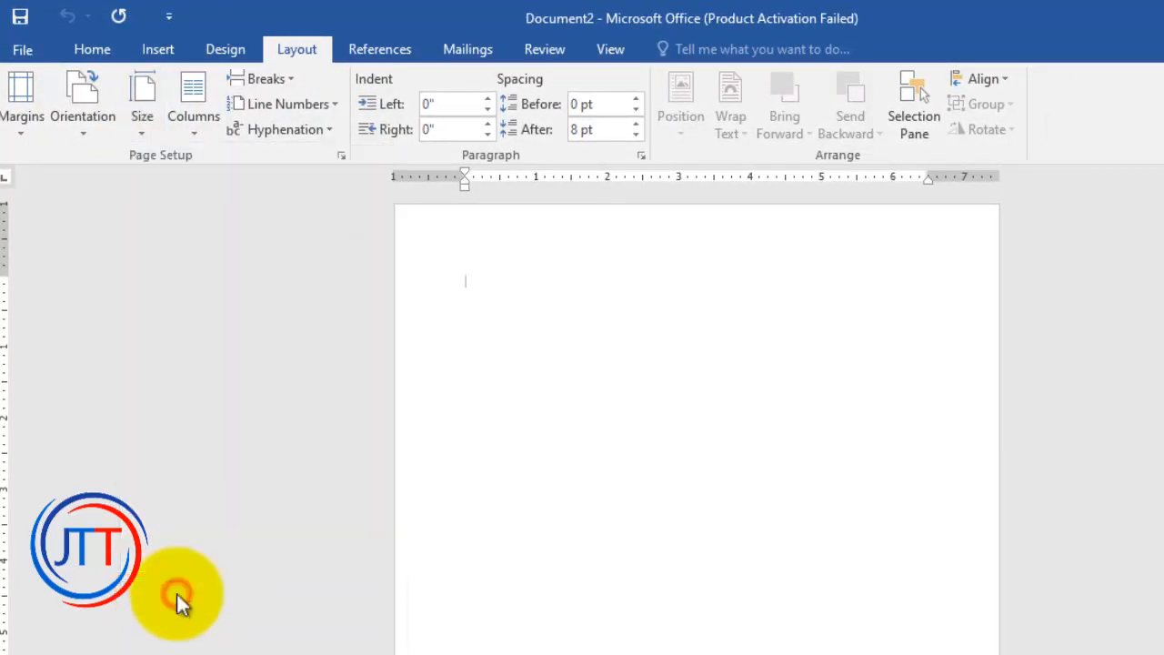
click(495, 179)
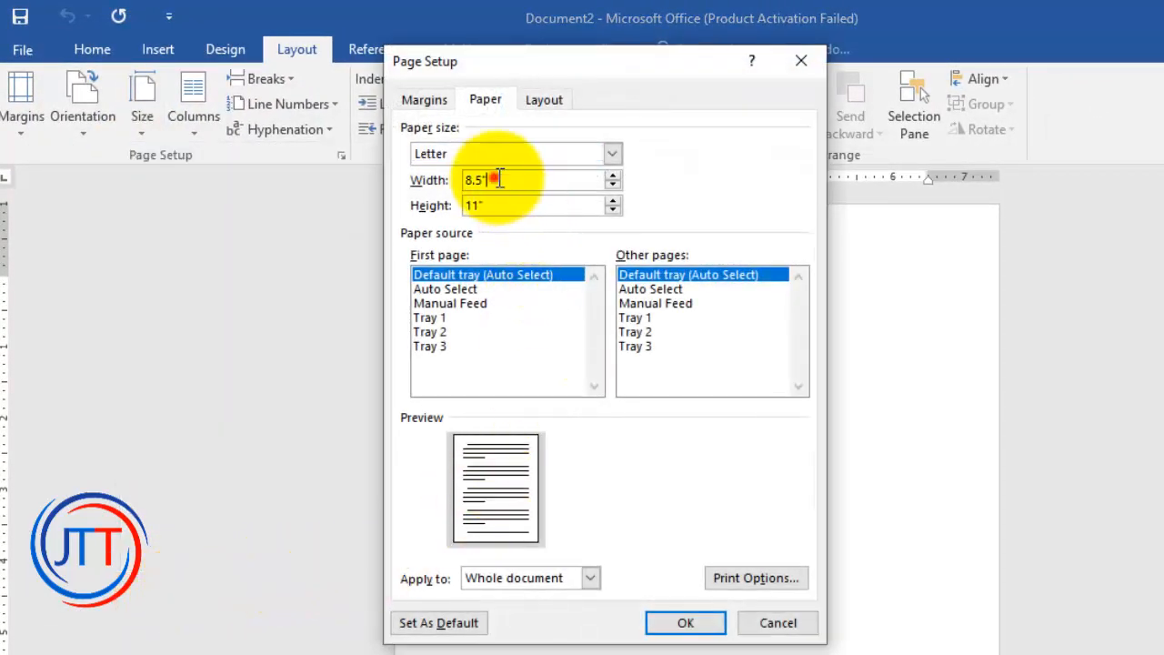
double_click(503, 179)
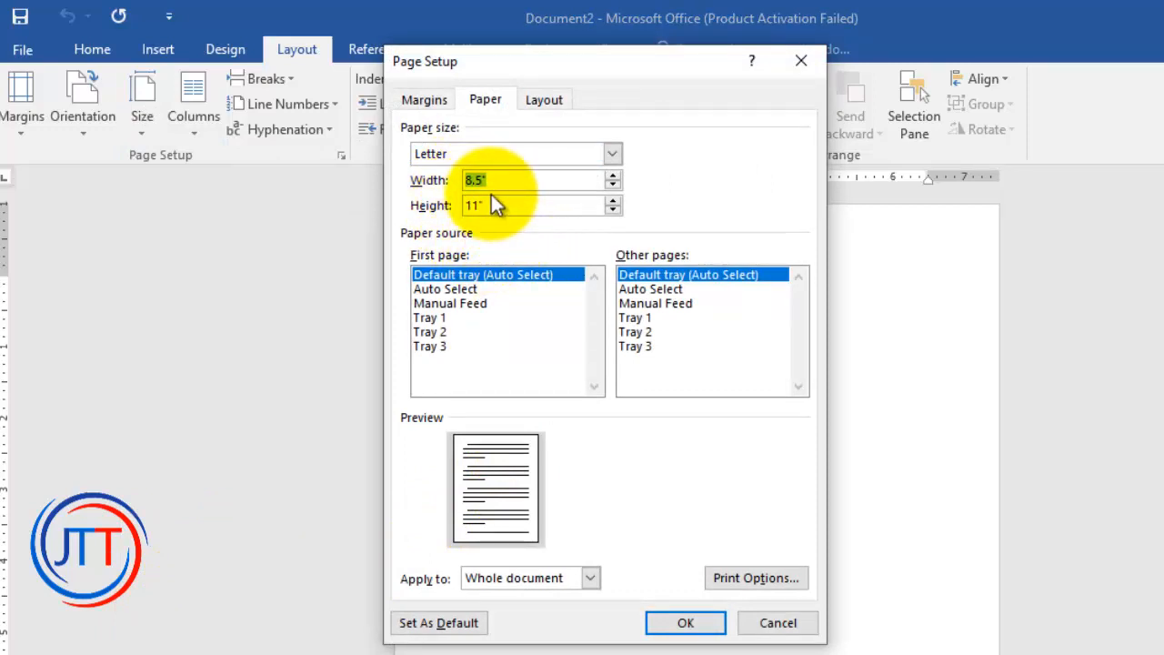
text(4)
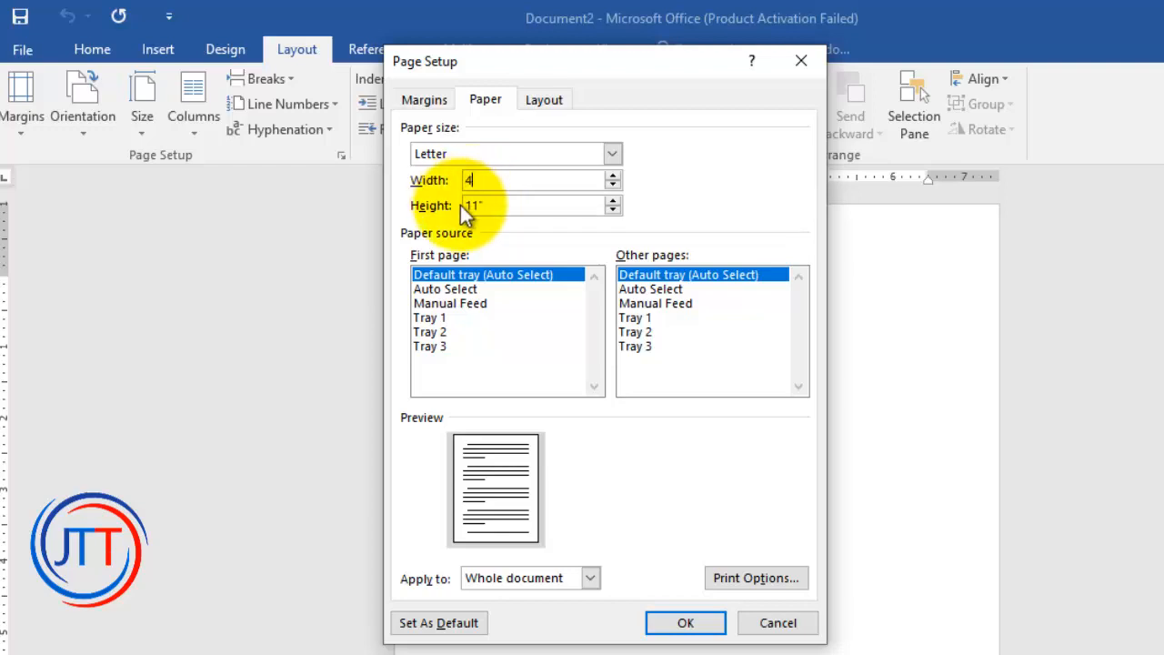
click(468, 205)
double_click(466, 206)
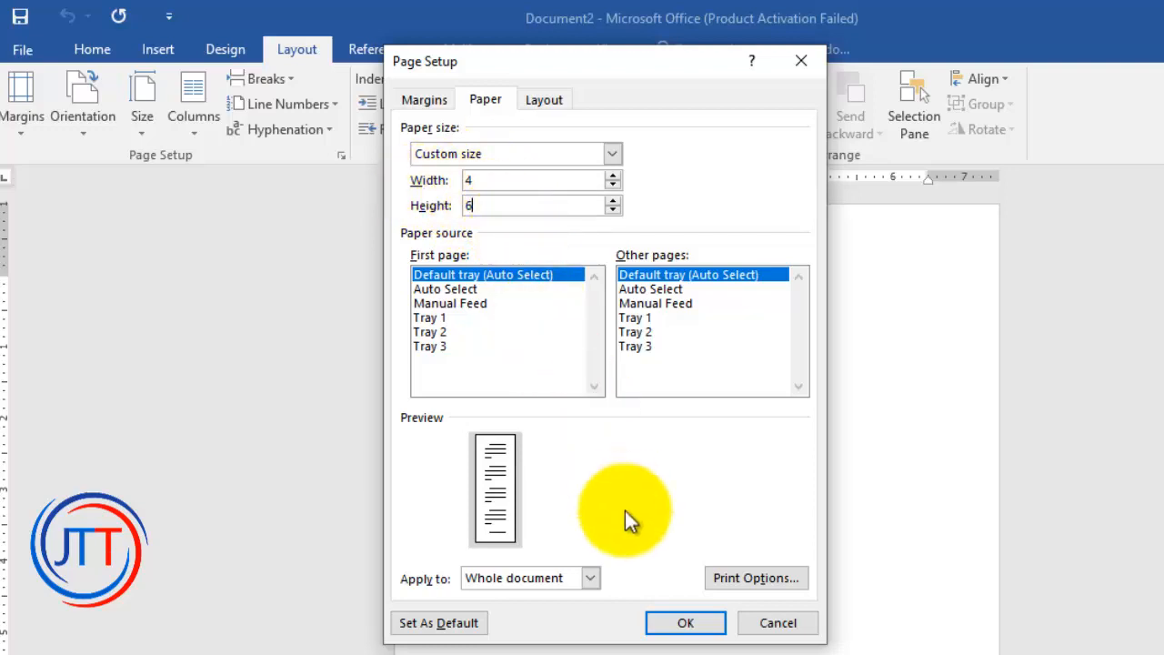
click(689, 624)
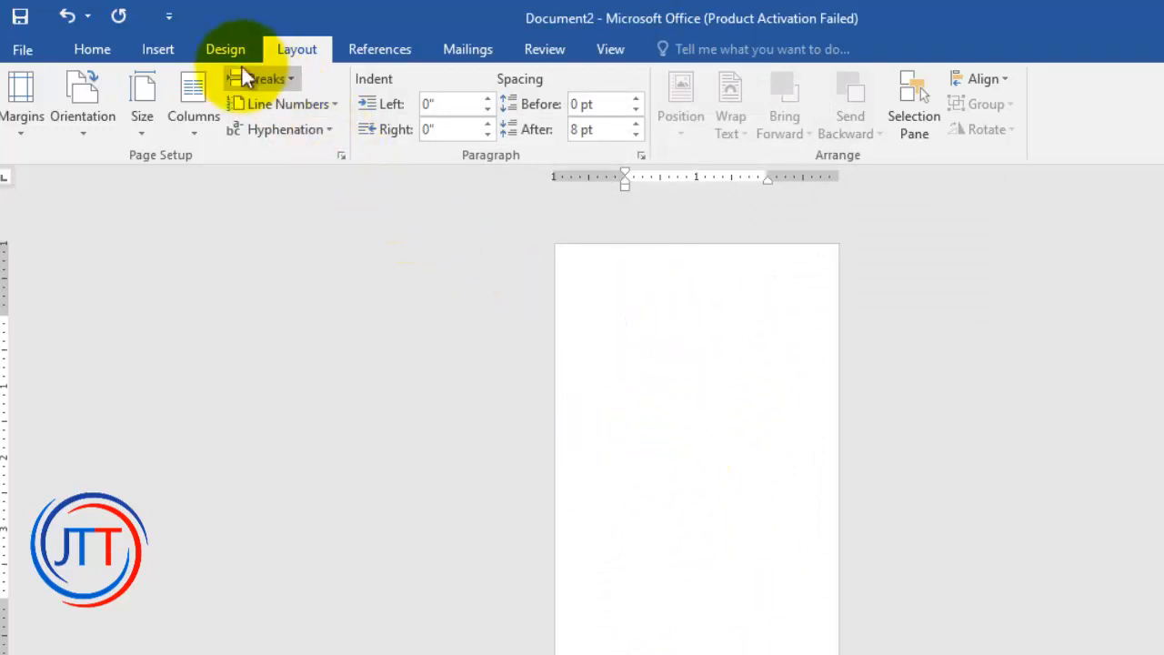
Draw a rectangle across the upper part of the page
click(154, 50)
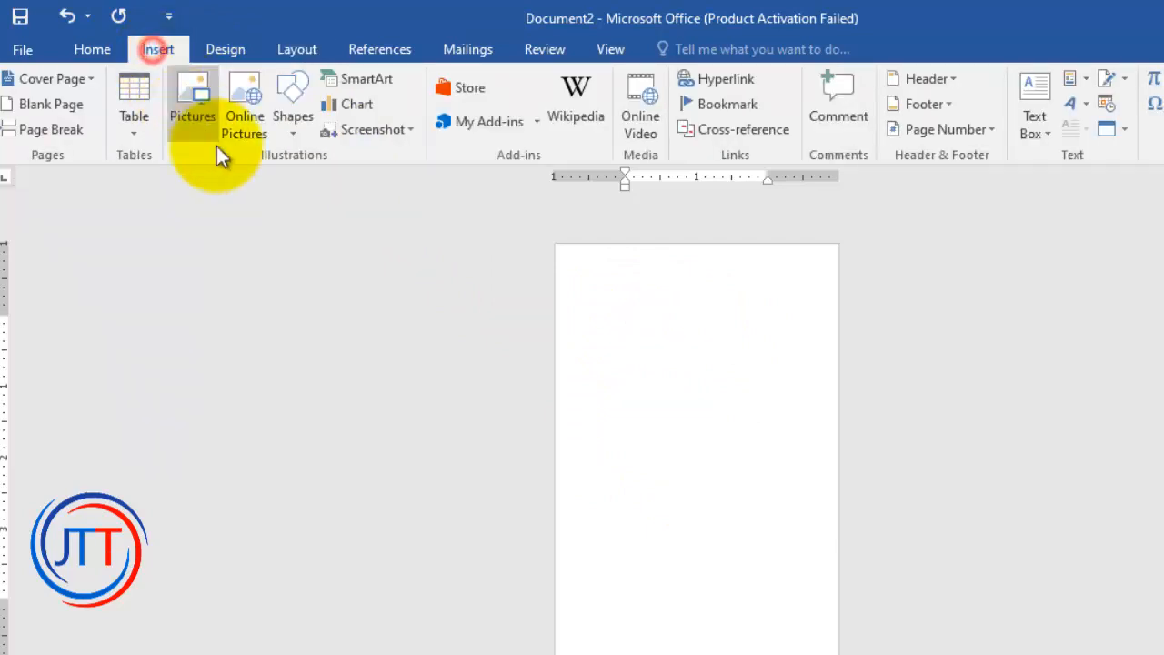
click(291, 124)
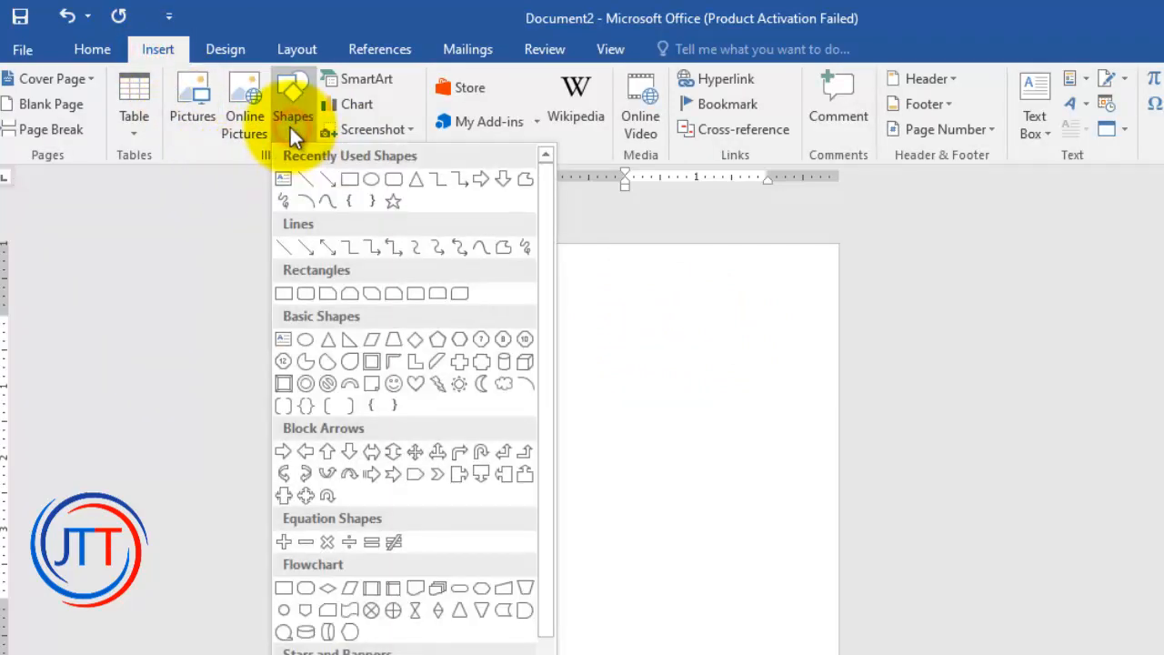
click(350, 180)
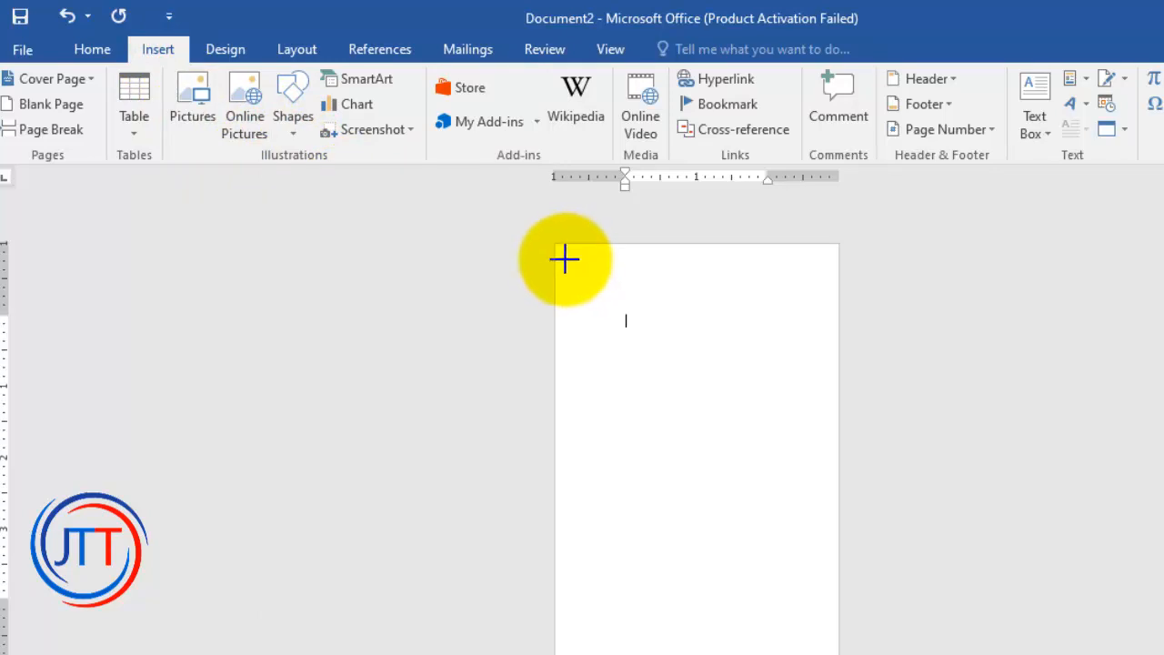
mouse_move(565, 257)
mouse_down()
mouse_move(650, 321)
mouse_move(820, 366)
mouse_move(820, 376)
mouse_up()
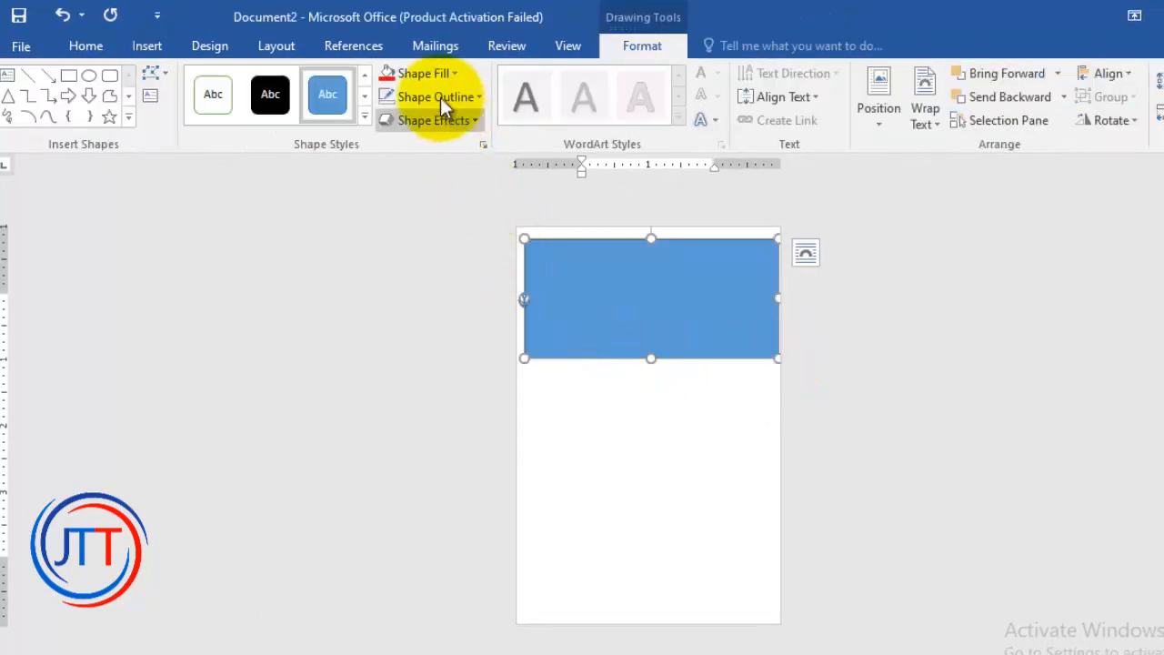
Remove the rectangle's outline and fill it with the standard red colour
click(476, 97)
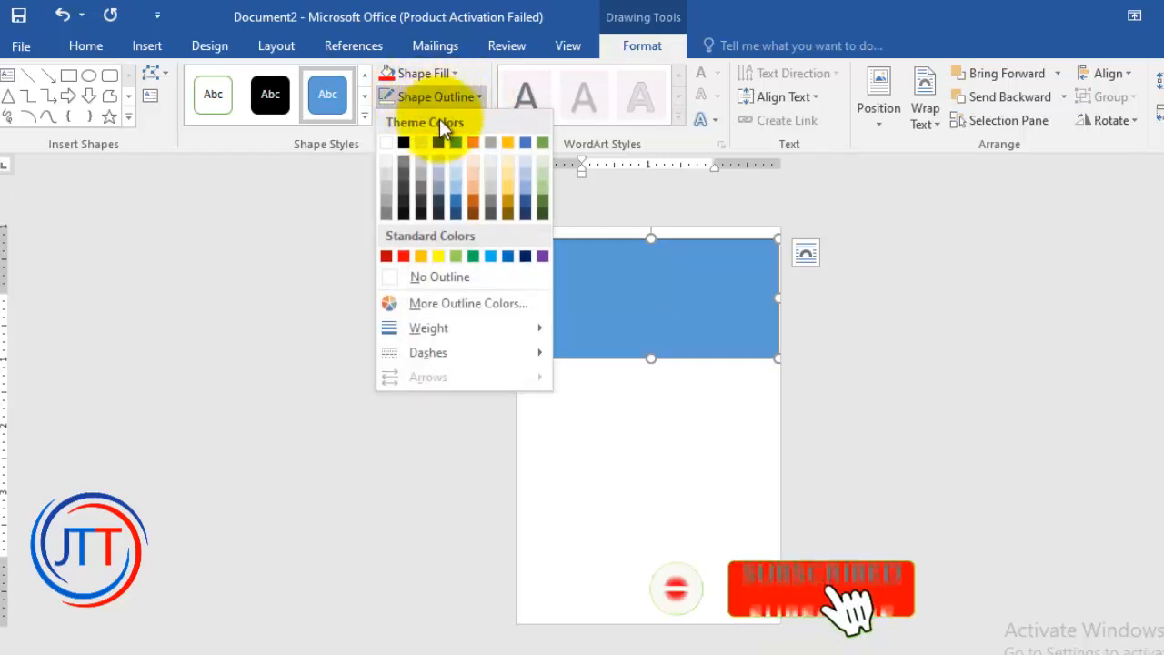
click(434, 277)
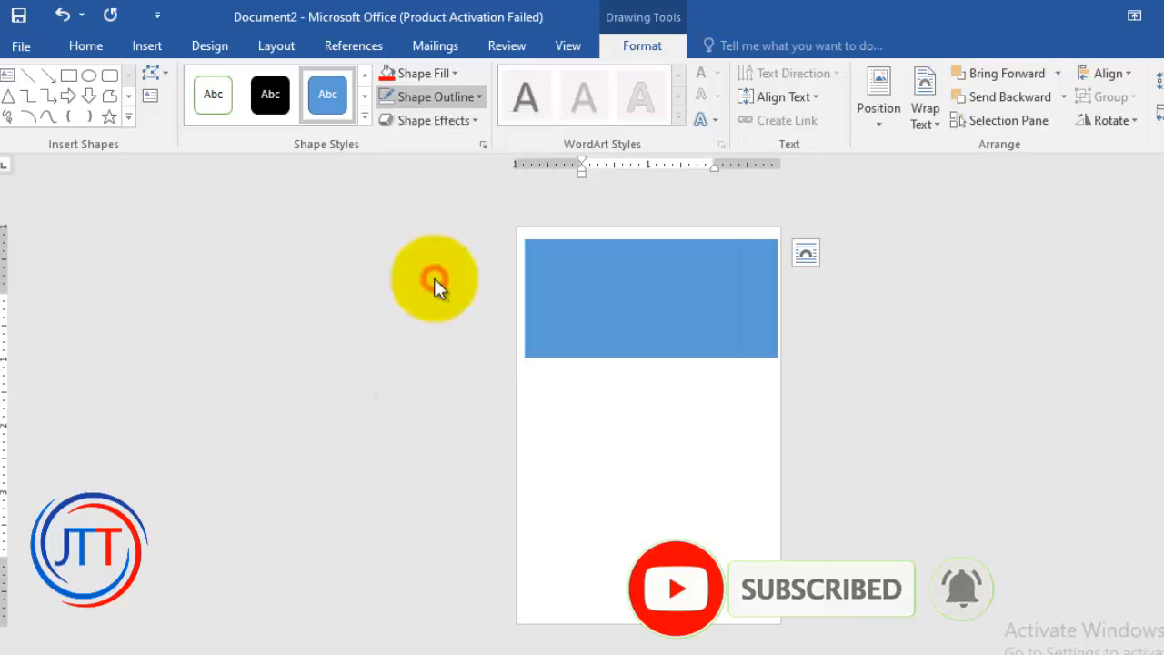
click(442, 74)
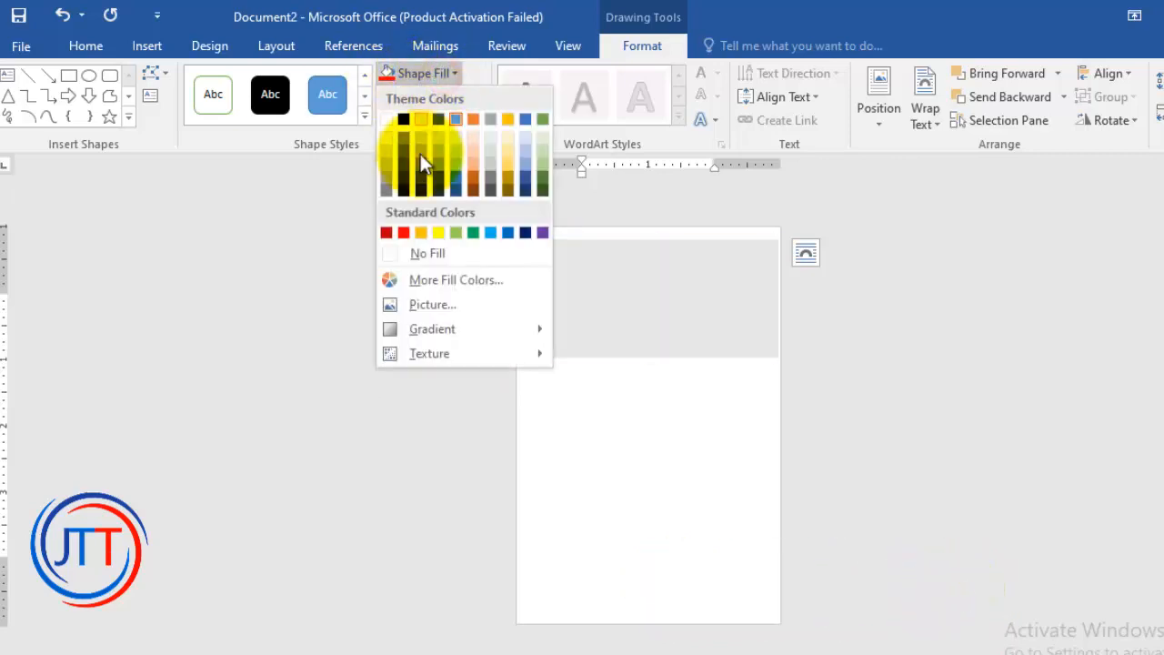
click(400, 232)
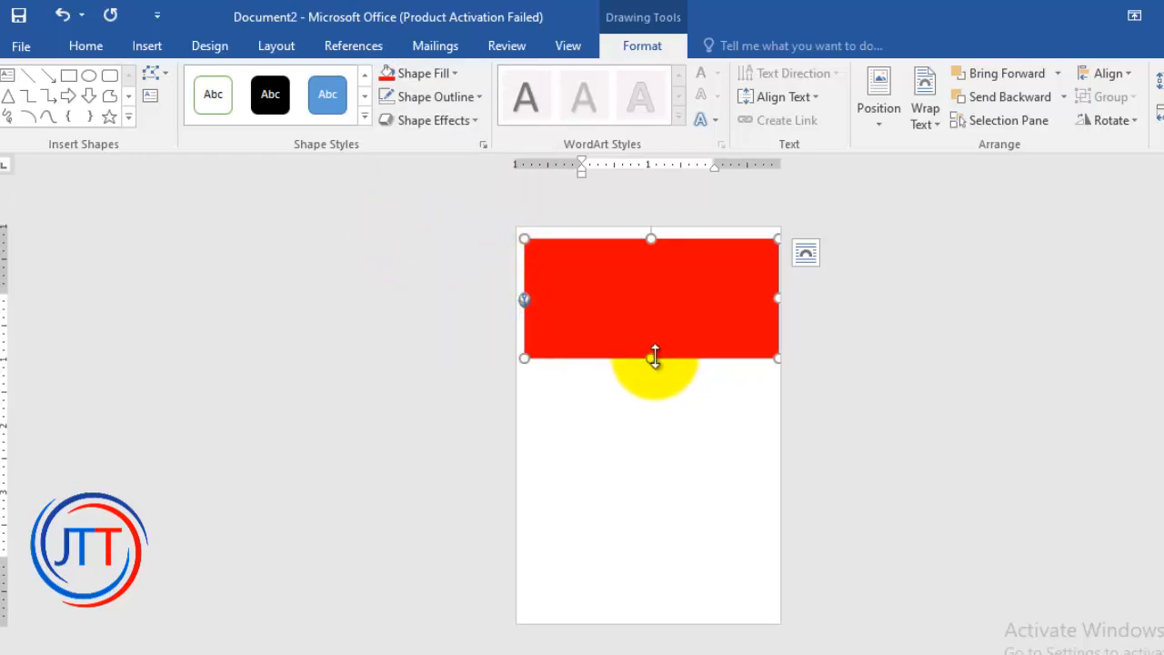
Extend the red rectangle to about the middle of the page and stretch it to the page's left and top edges
drag(652, 357, 651, 435)
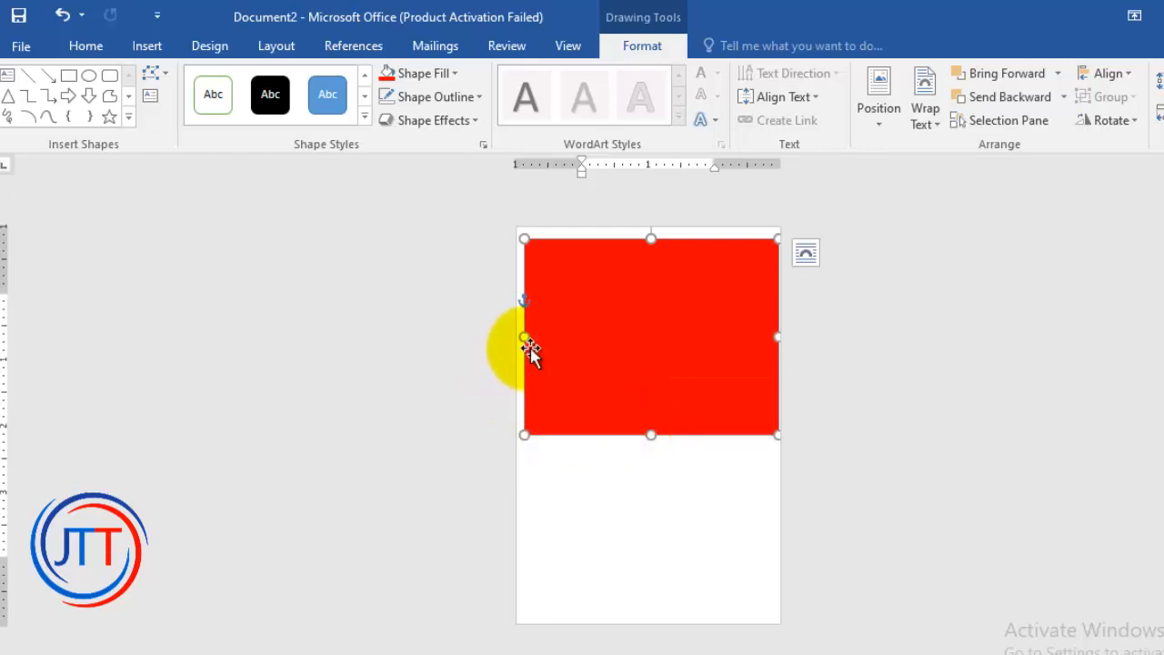
drag(520, 335, 516, 335)
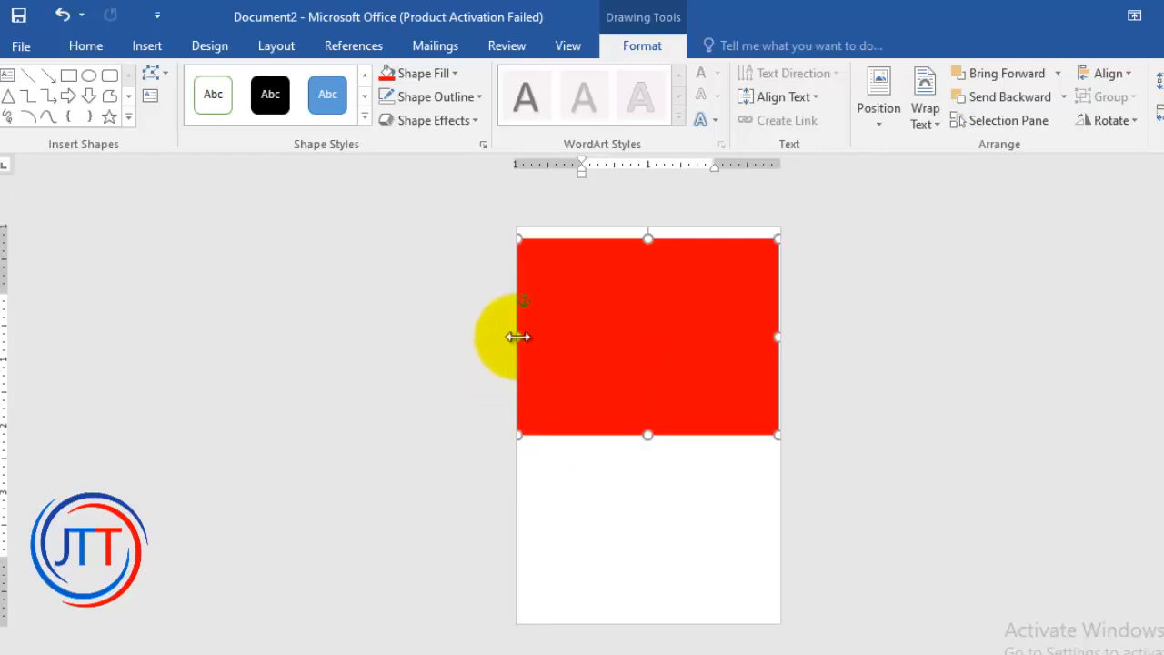
drag(647, 229, 648, 227)
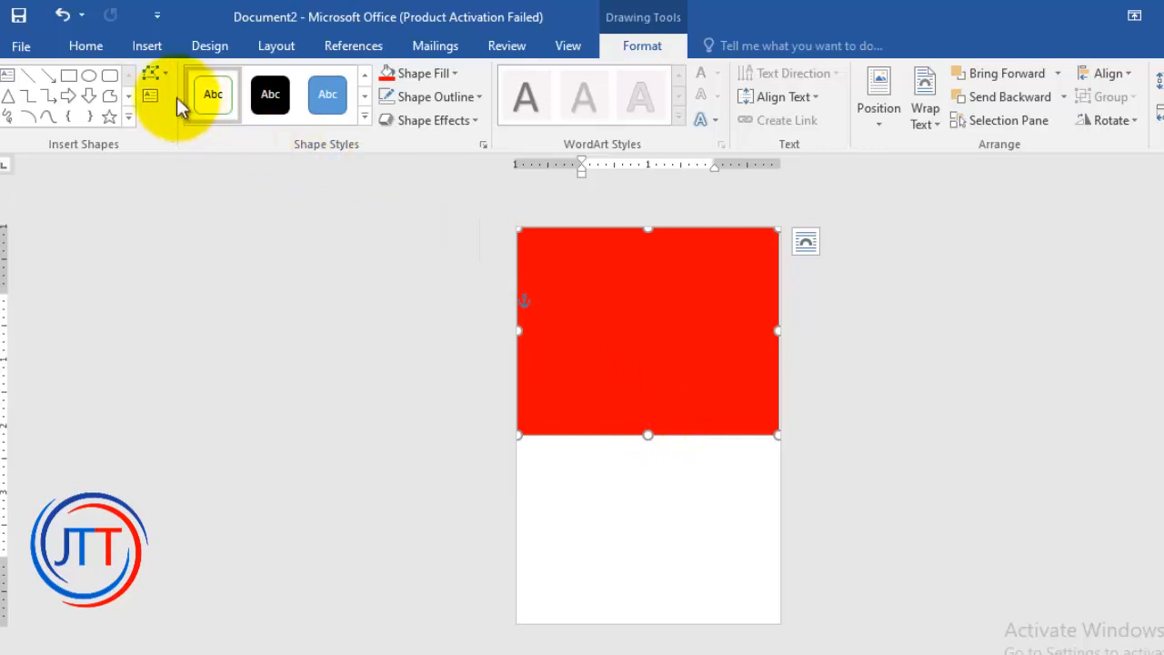
Edit the red rectangle's points, raising three points along its lower edge to form a shallow arch
click(153, 72)
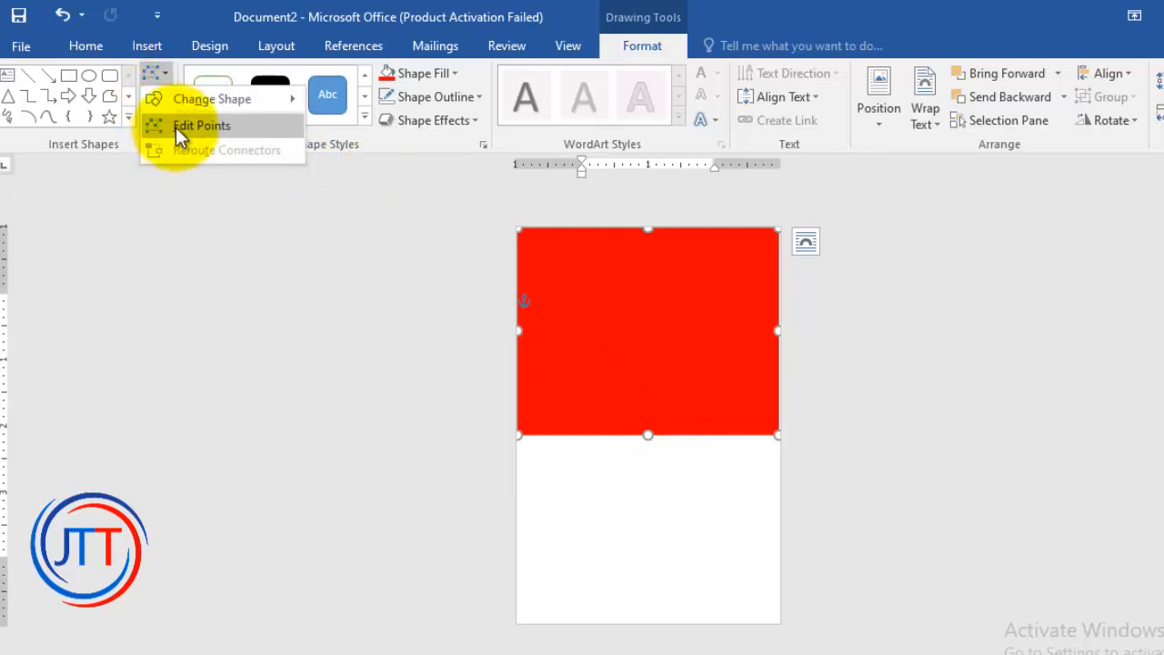
click(175, 127)
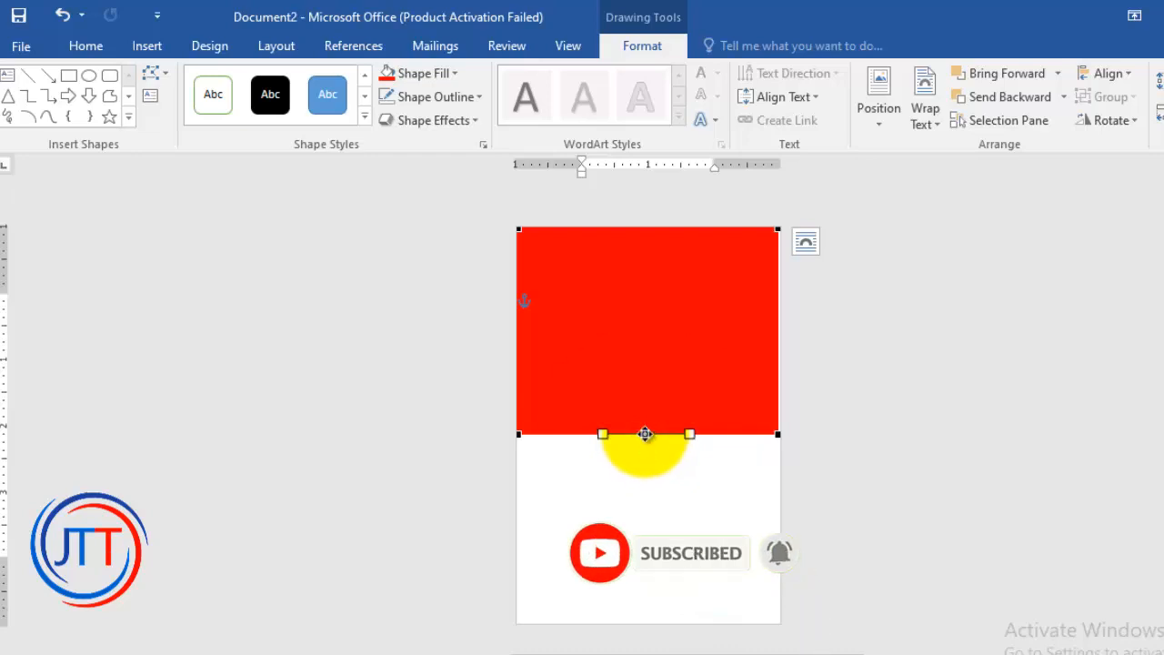
drag(646, 430, 647, 412)
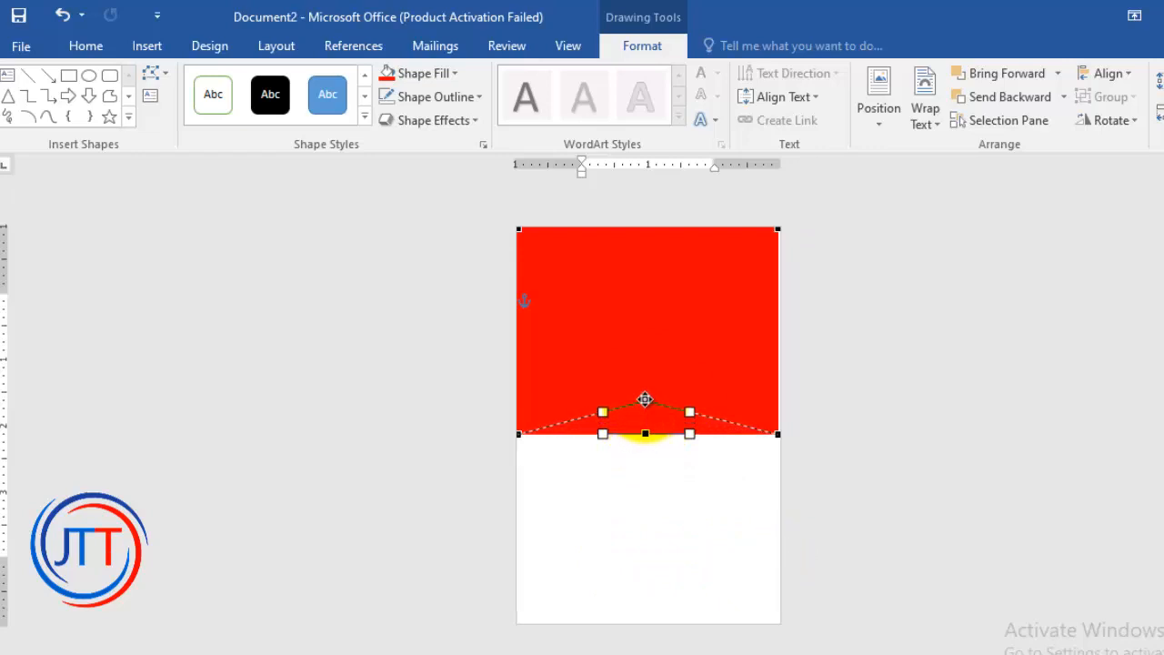
drag(645, 400, 645, 400)
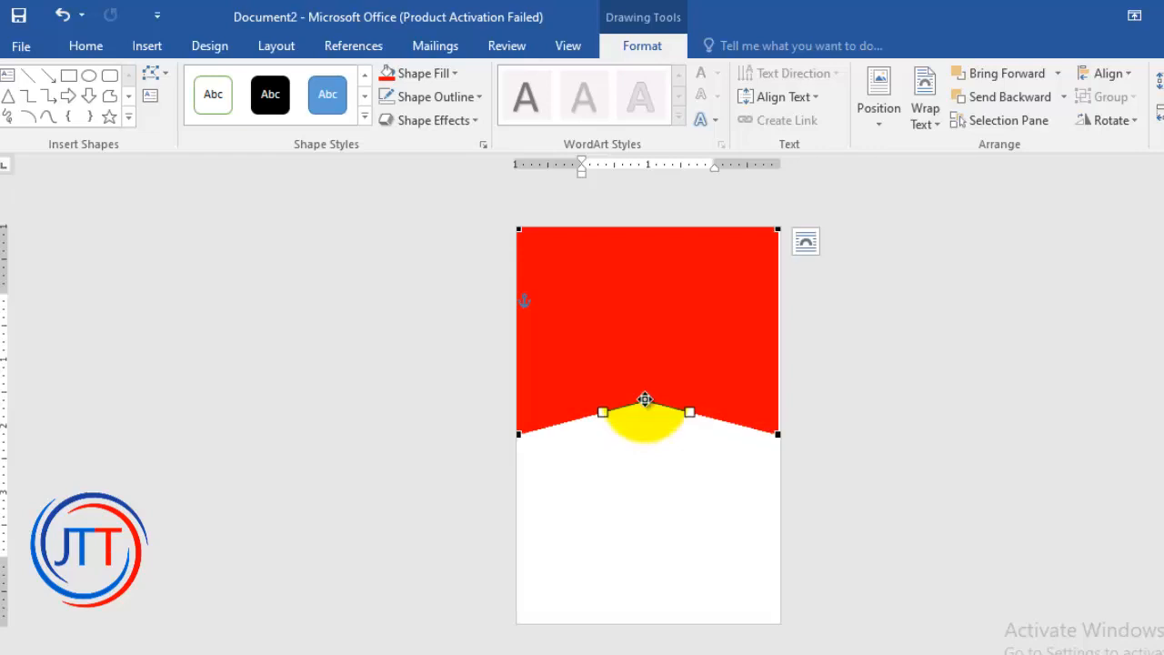
click(714, 418)
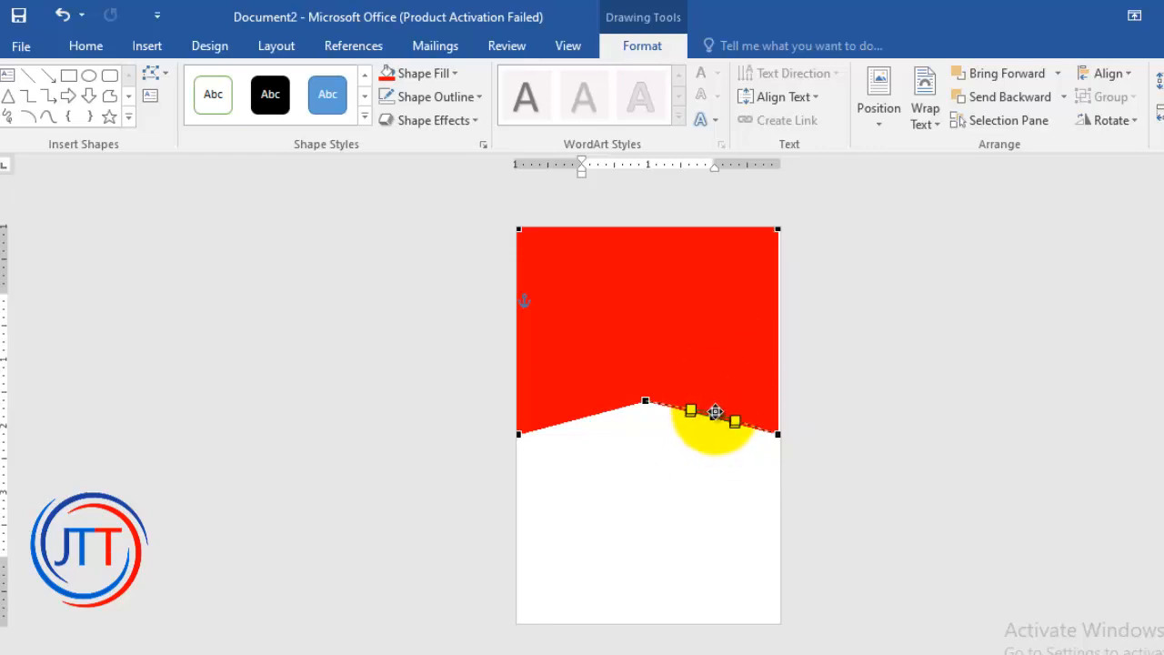
drag(718, 409, 718, 409)
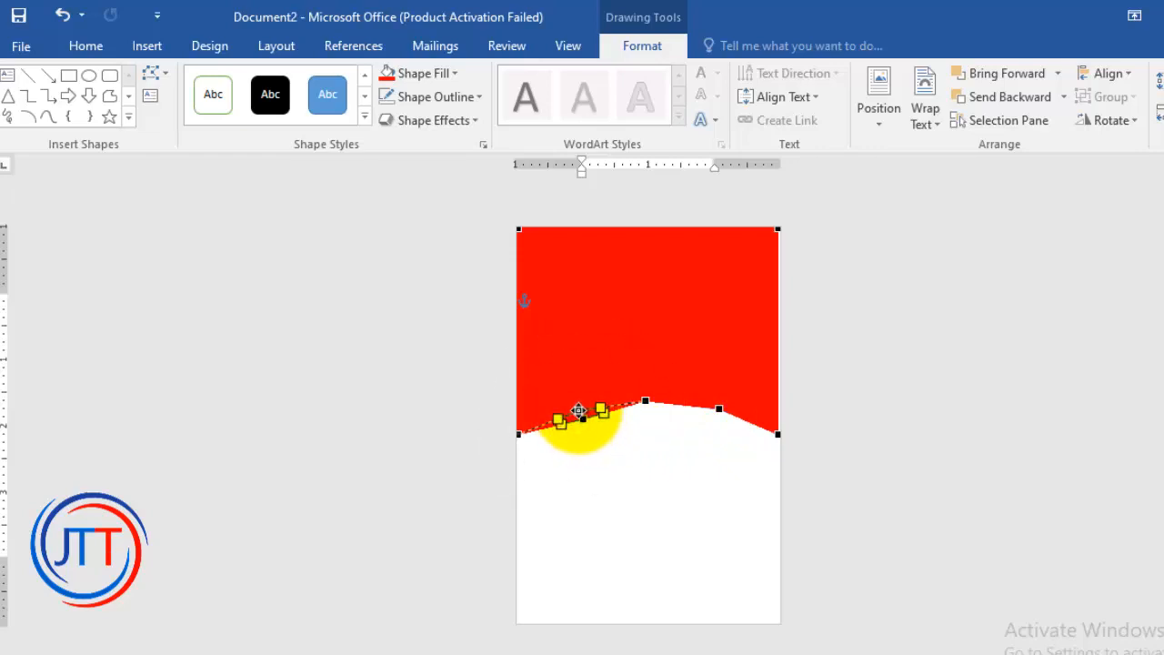
click(658, 475)
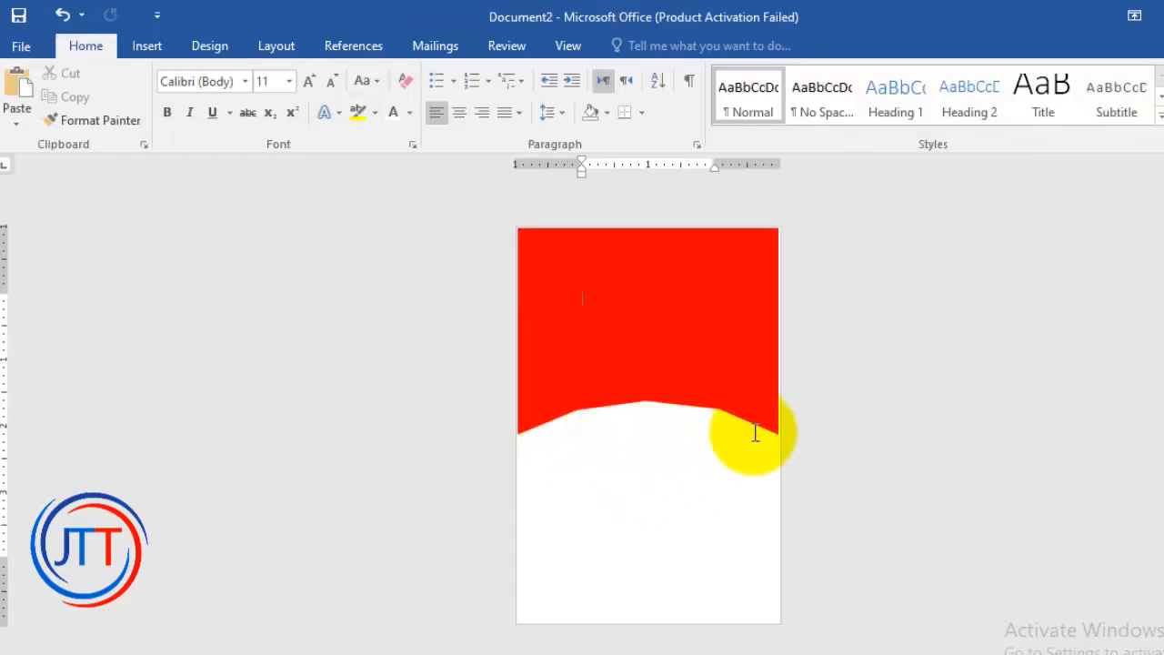
Apply a 25 Point soft edges effect to the red arched shape
click(663, 340)
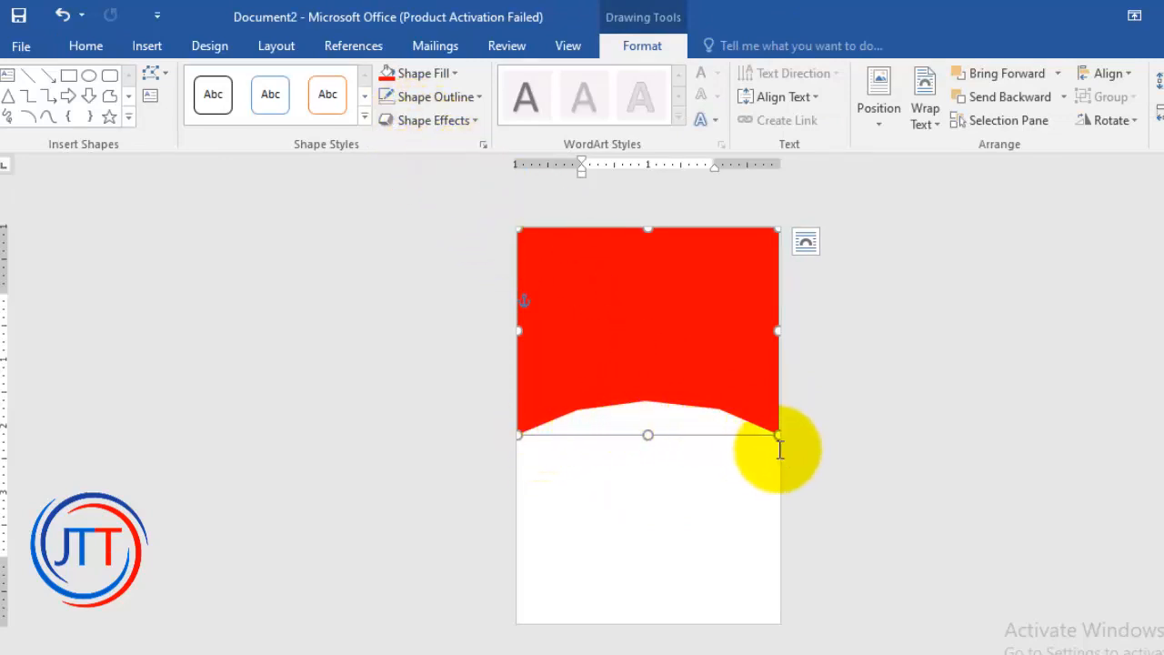
click(445, 120)
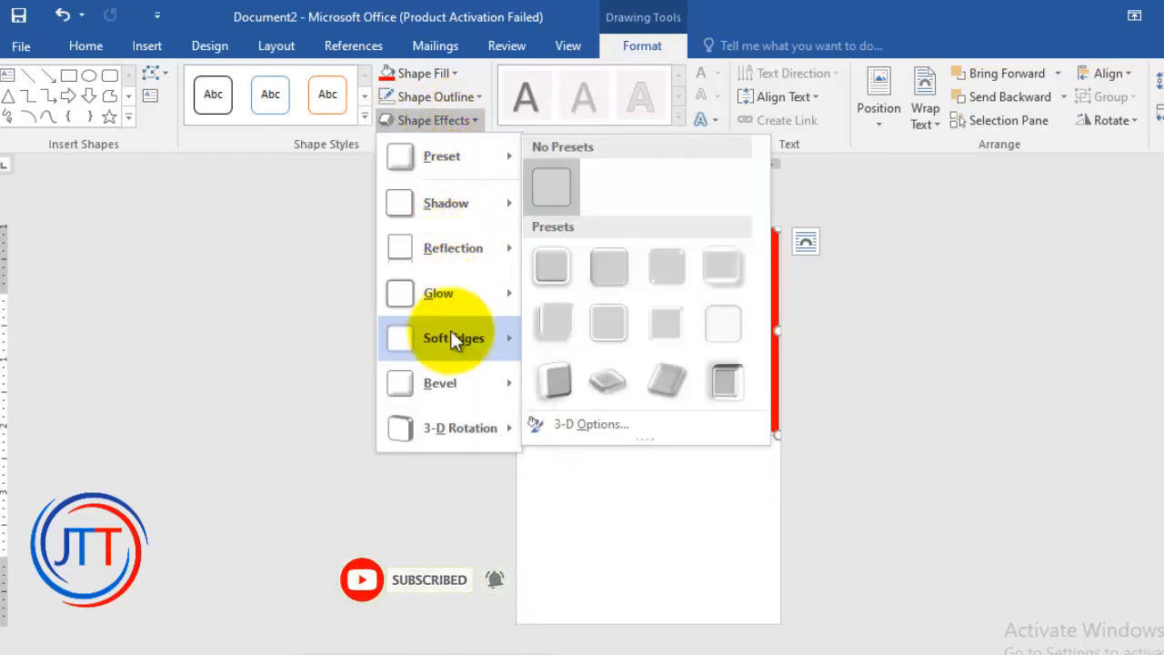
mouse_move(453, 341)
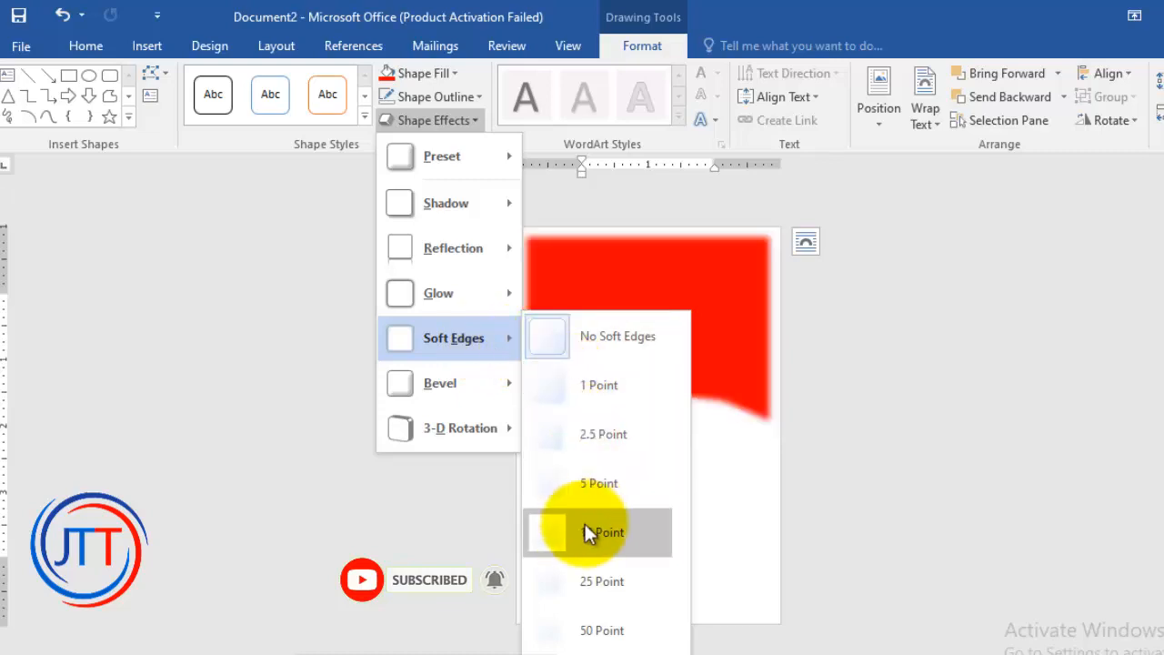
click(589, 581)
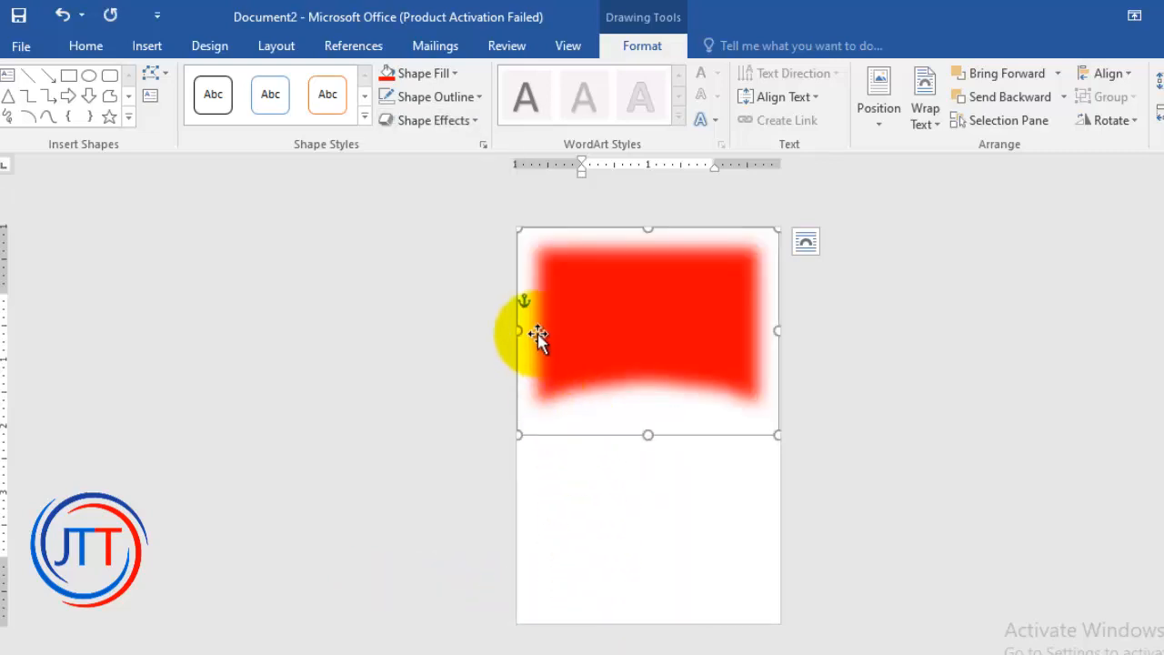
Stretch the red shape beyond the page's left, top and right edges and extend its curved lower edge further down
drag(516, 332, 475, 341)
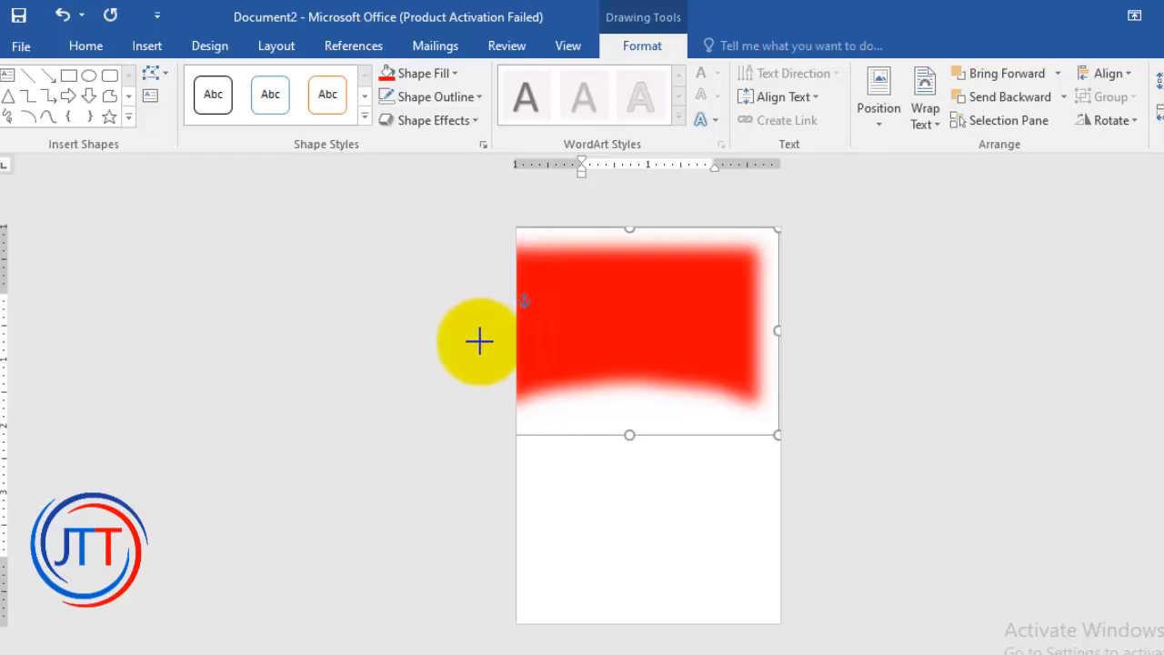
drag(625, 233, 627, 188)
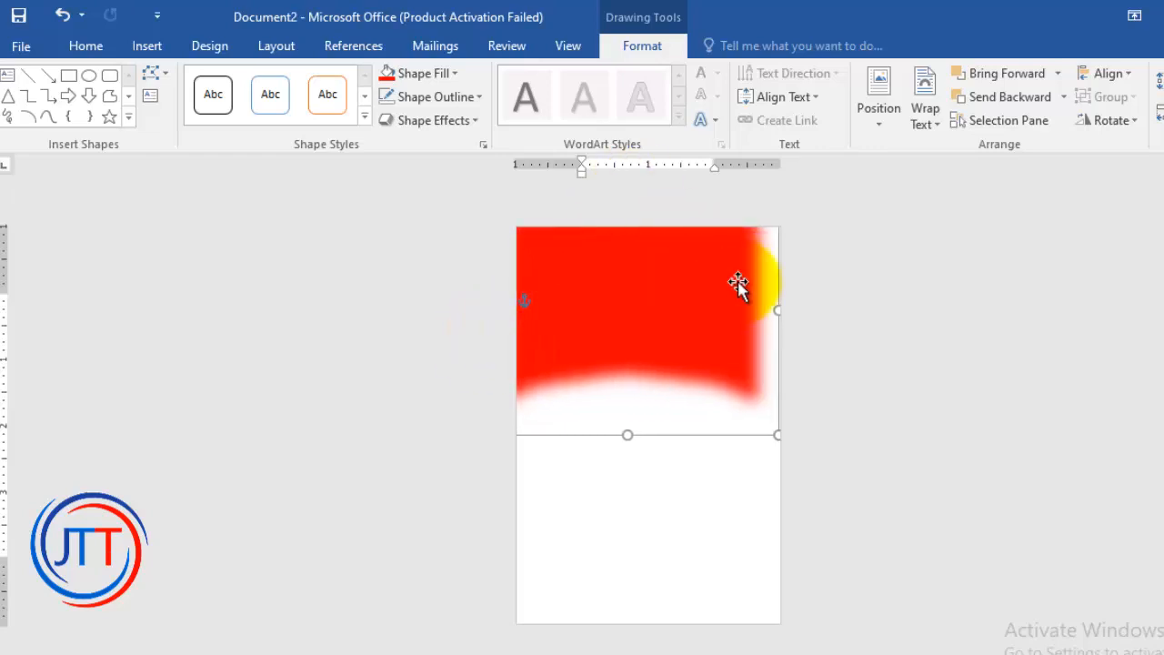
drag(775, 311, 824, 309)
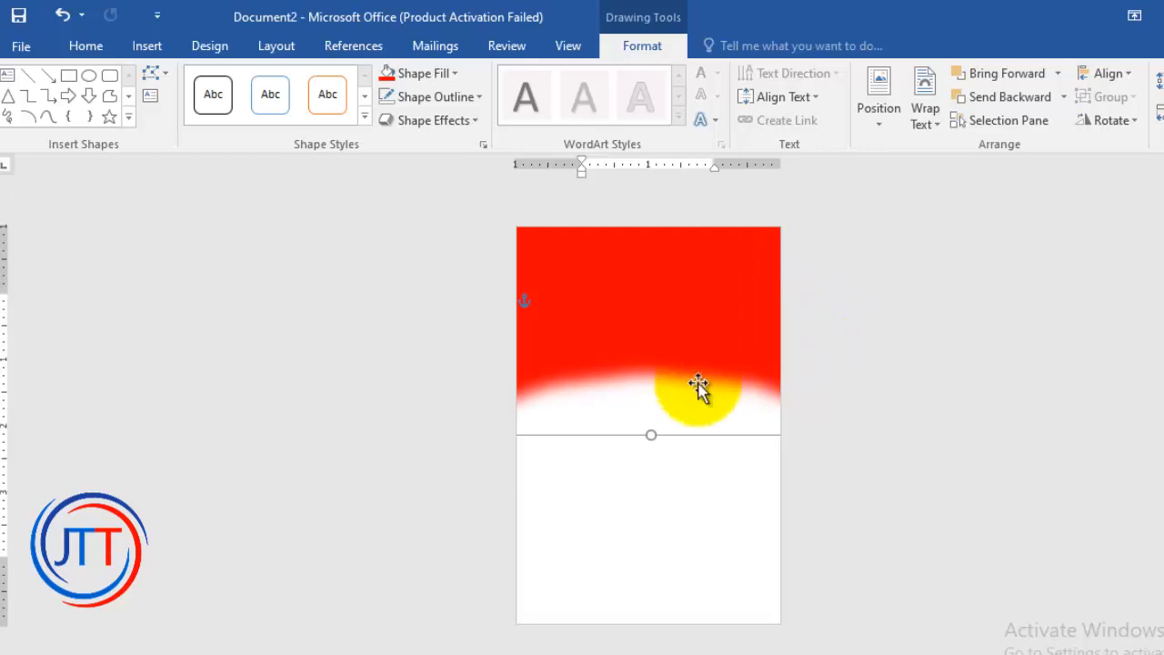
click(651, 427)
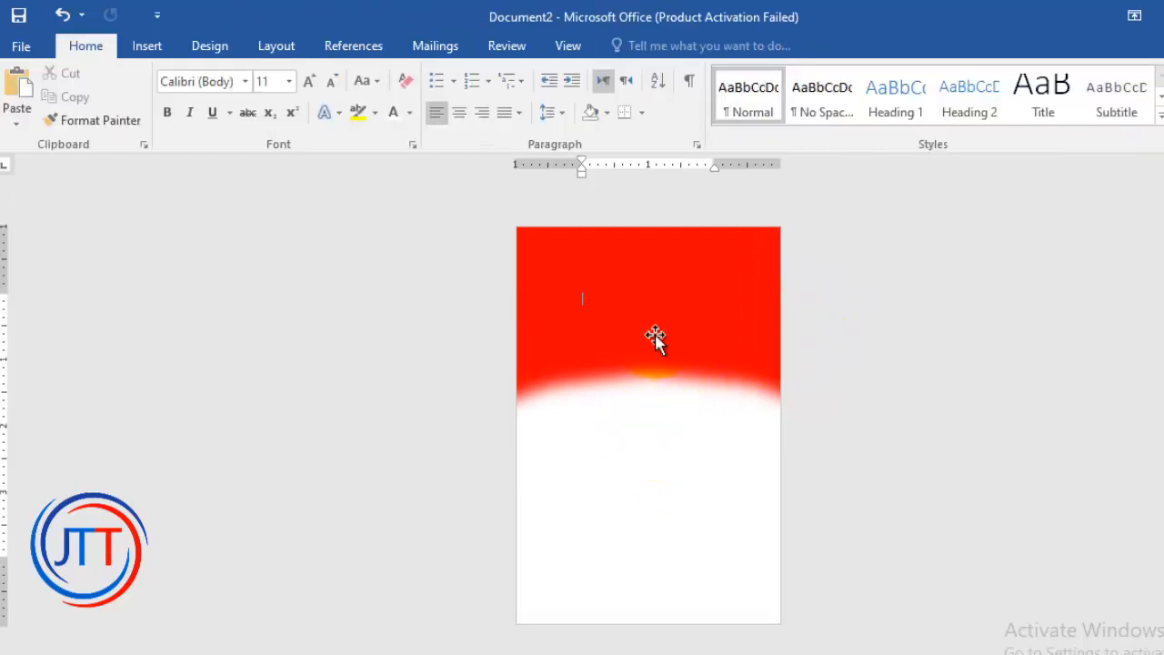
click(654, 336)
drag(653, 435, 659, 472)
click(655, 521)
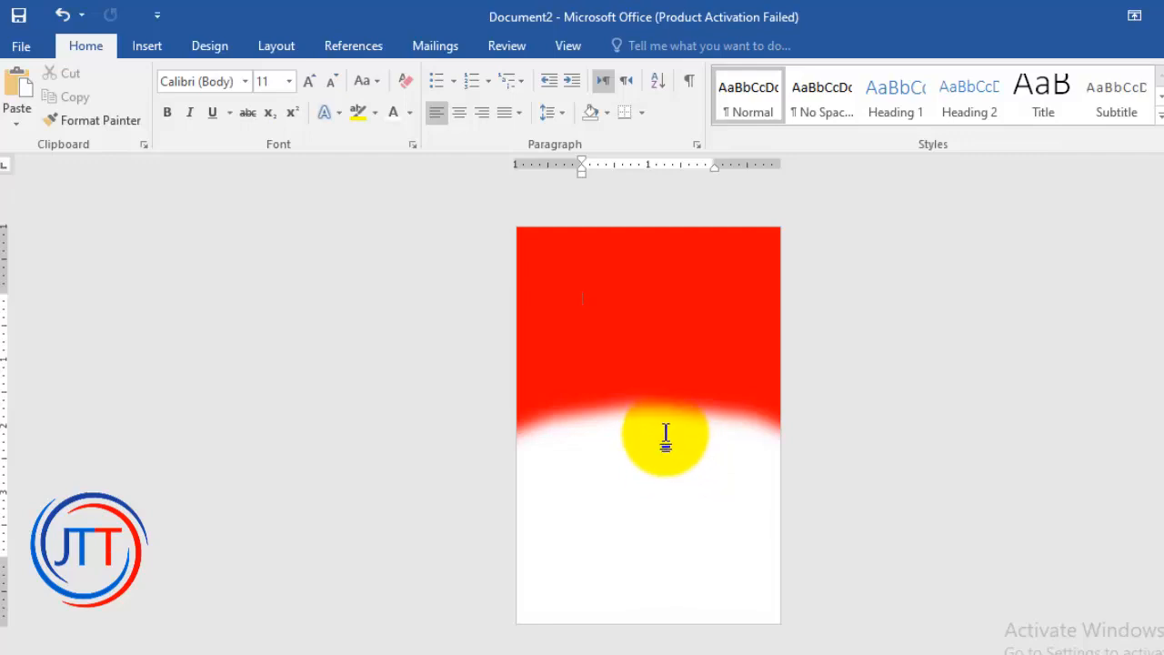
Open the dialog for inserting a picture from the computer
click(148, 48)
click(182, 98)
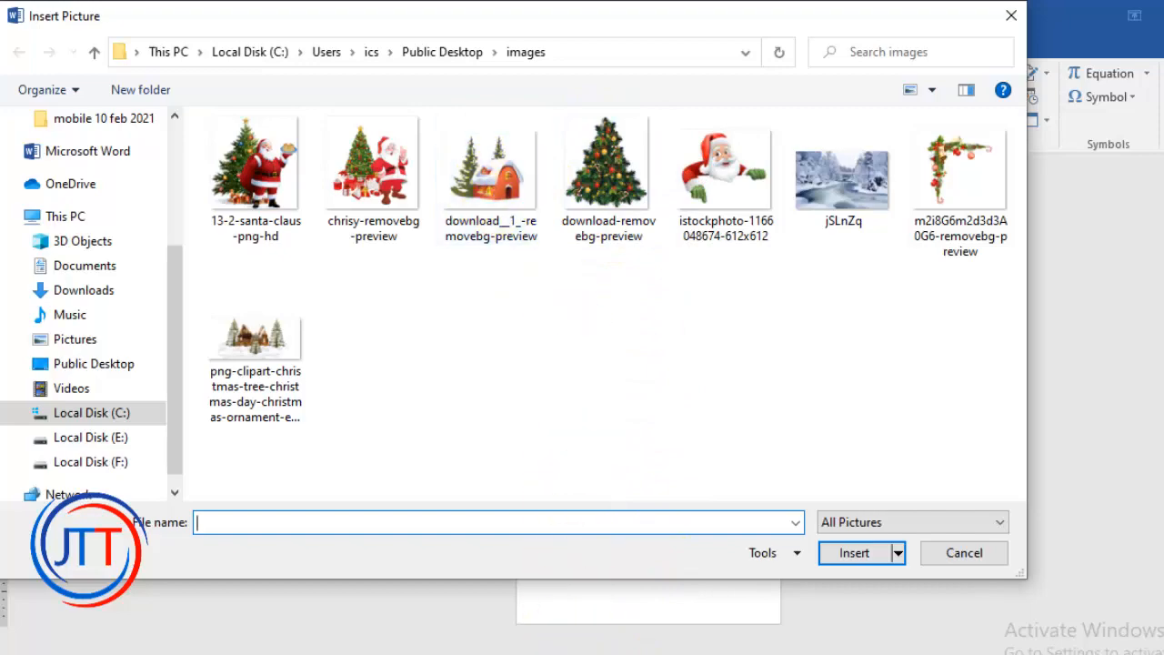
Switch to the browser, review the background-removed Christmas images on remove.bg, and return to Word's picture selection
click(550, 650)
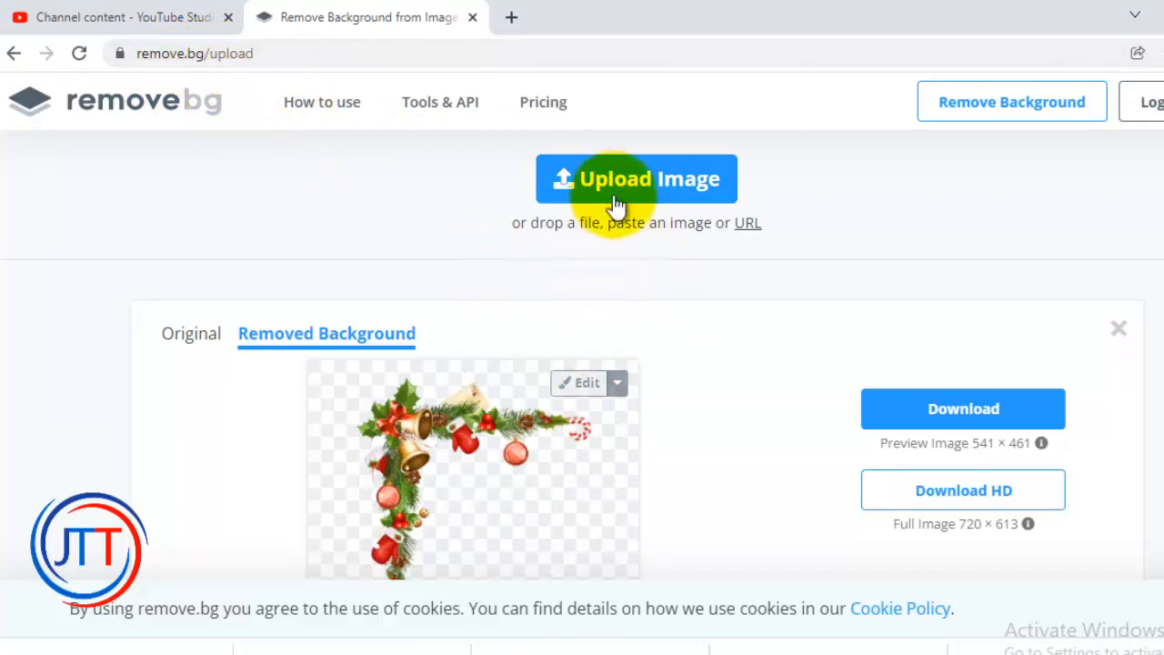
scroll(551, 455, down, 1)
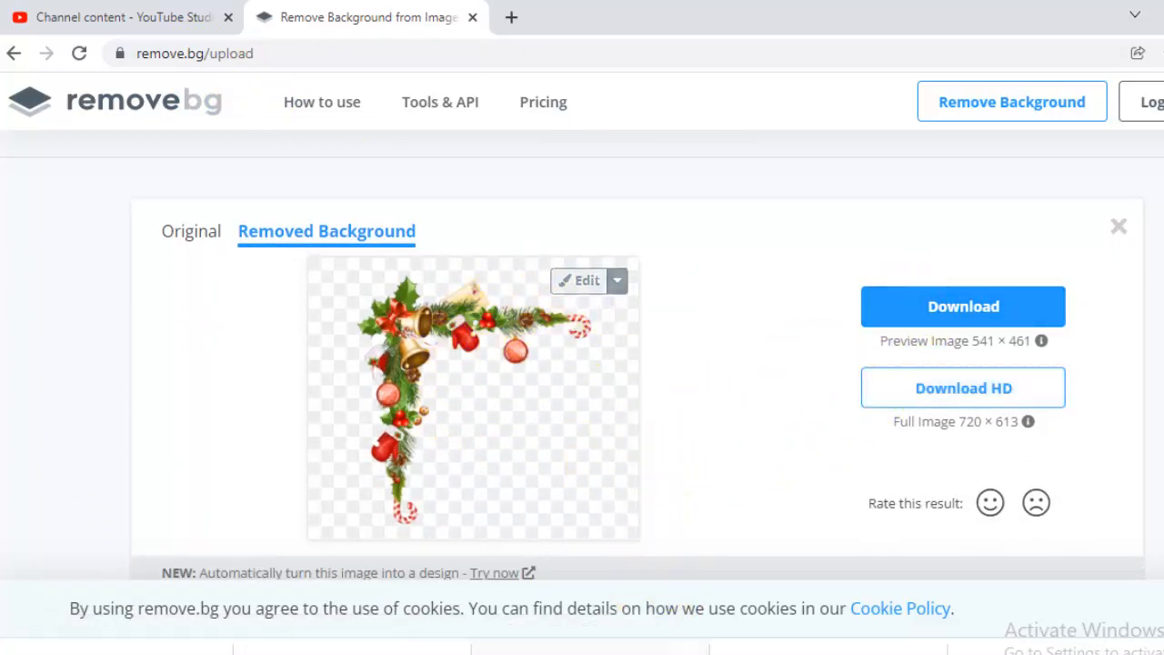
scroll(597, 488, down, 3)
scroll(600, 488, down, 6)
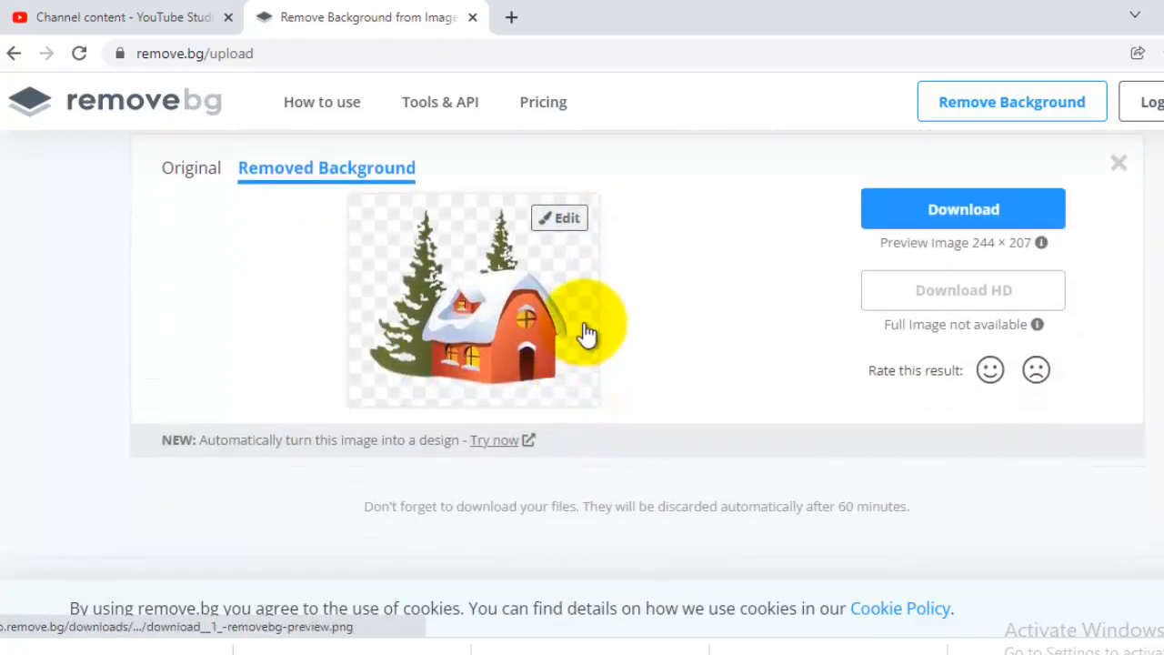
scroll(587, 333, up, 9)
scroll(587, 333, up, 1)
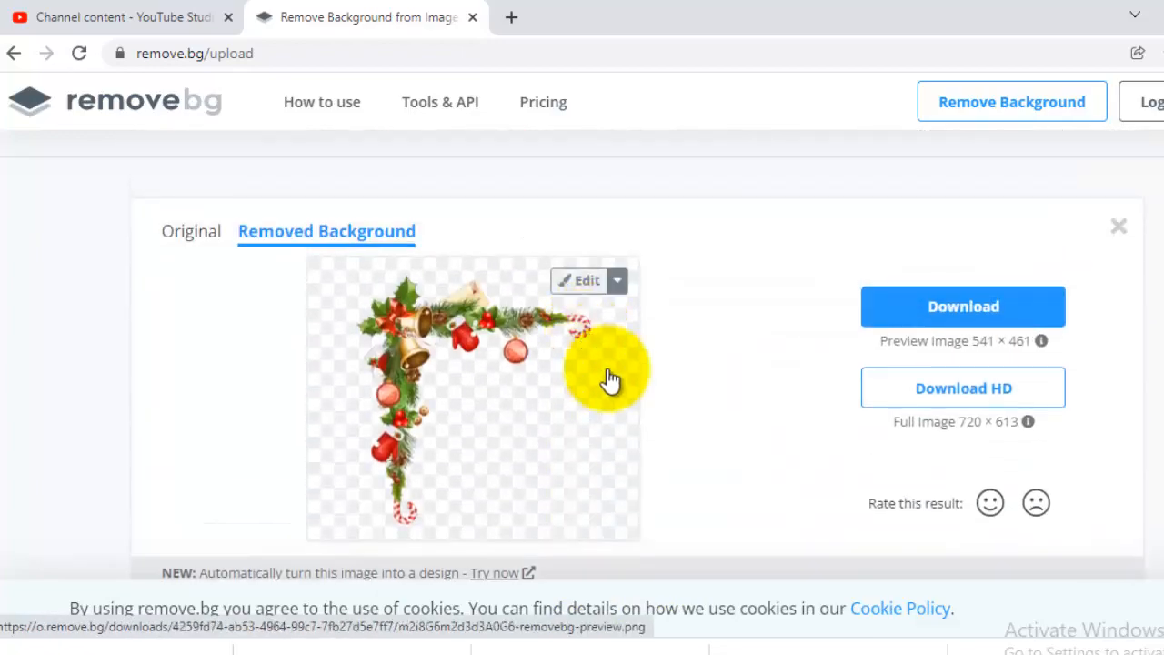
click(591, 654)
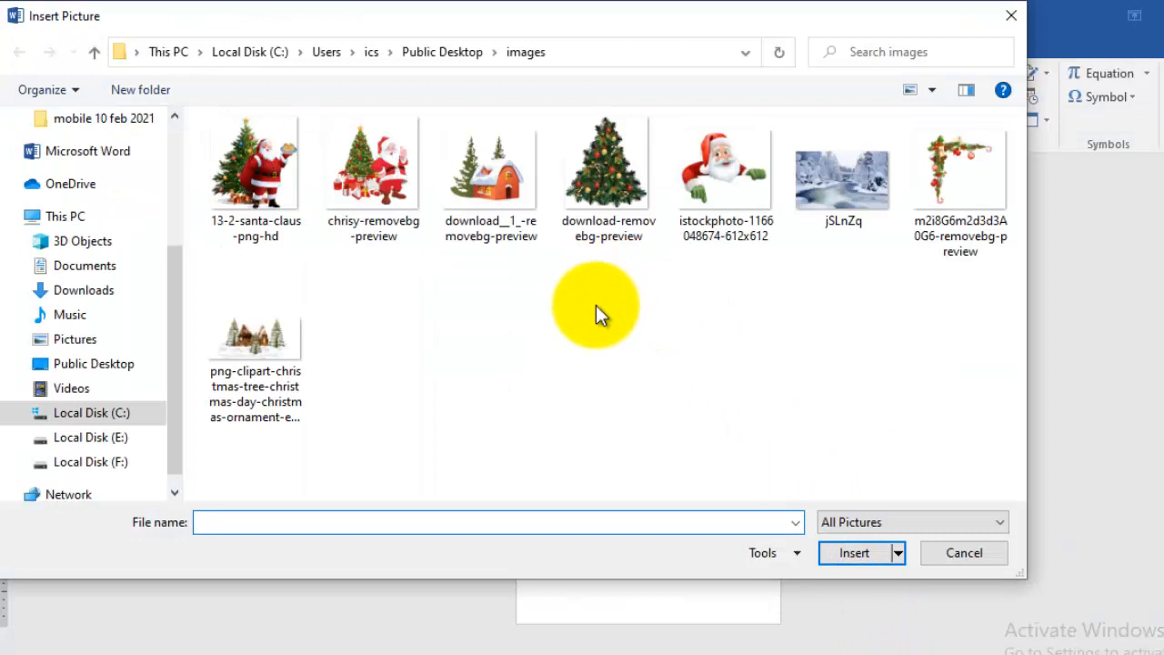
Insert the red house picture download__1_-removebg-preview and set its text wrapping to In Front of Text
click(593, 316)
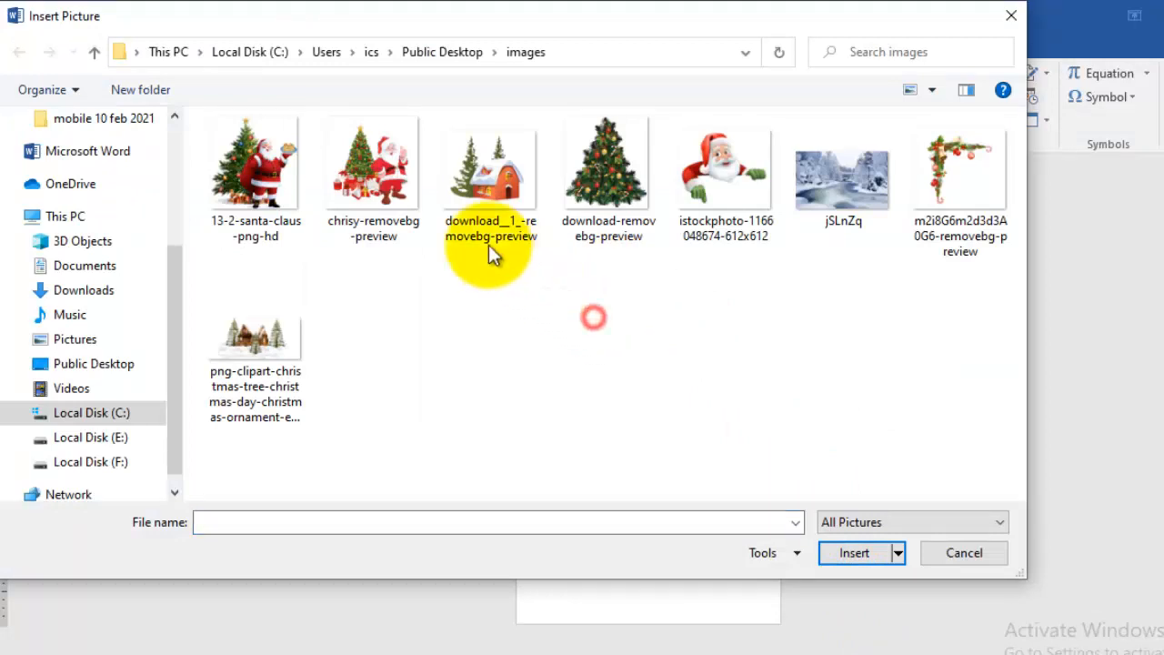
click(470, 221)
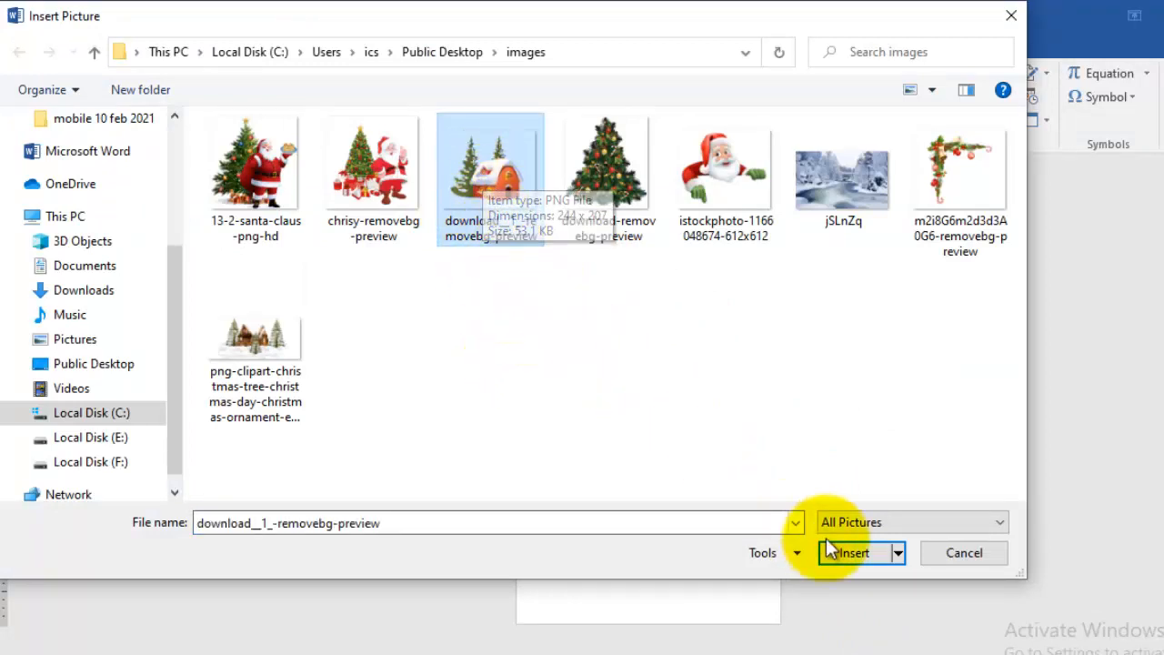
click(846, 552)
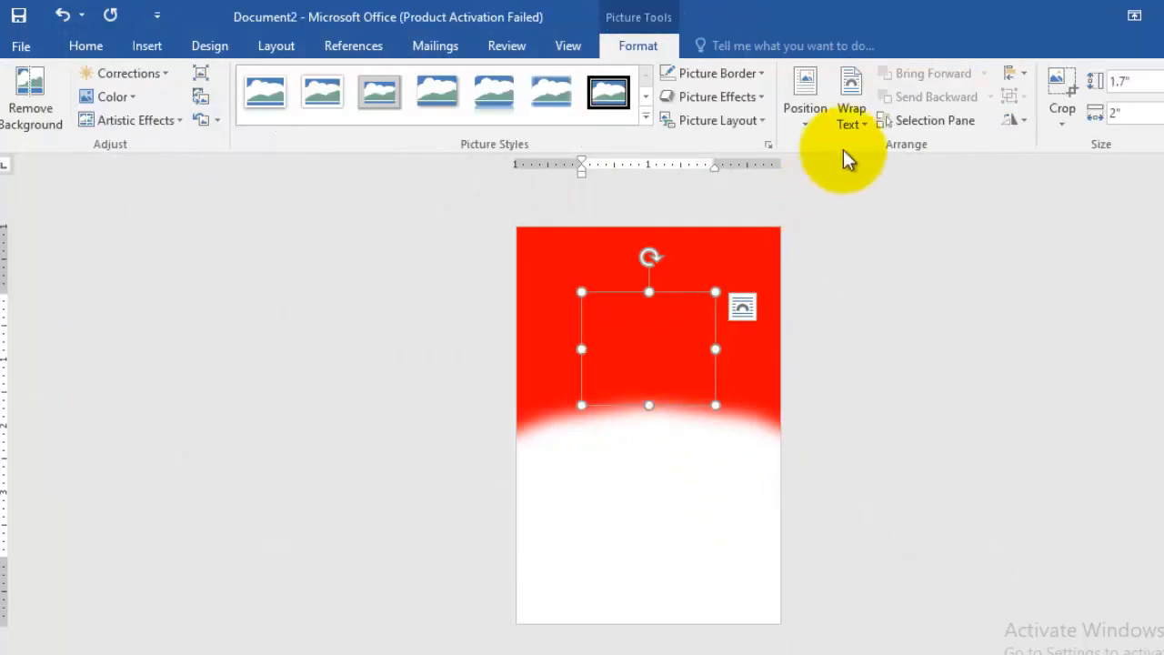
click(850, 123)
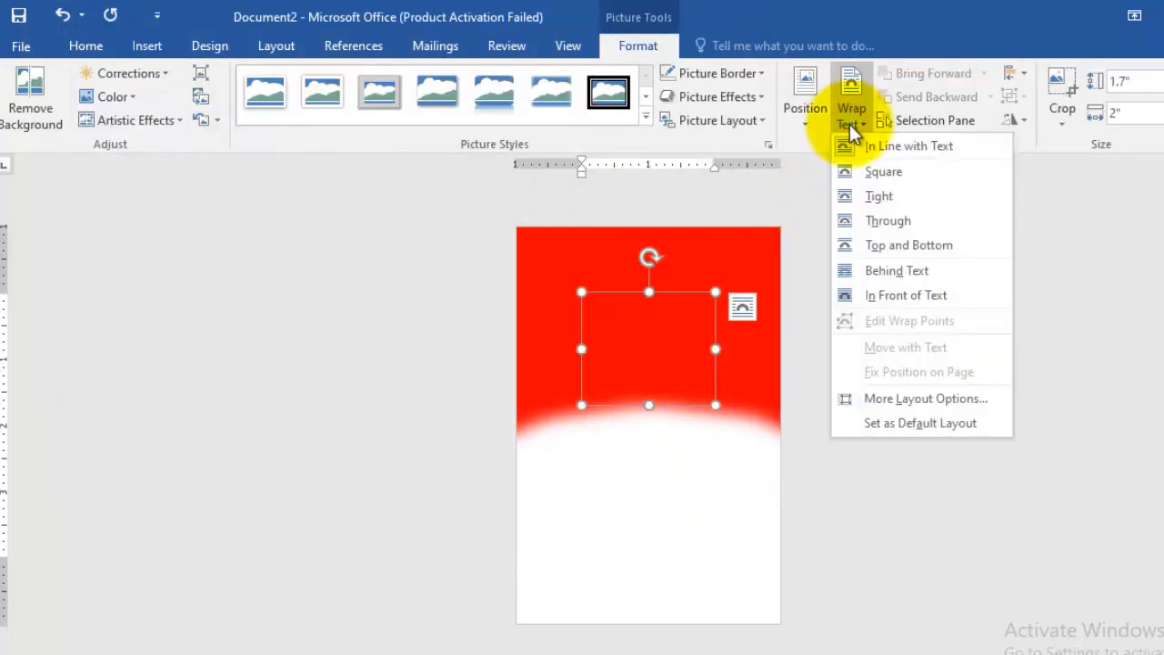
click(885, 295)
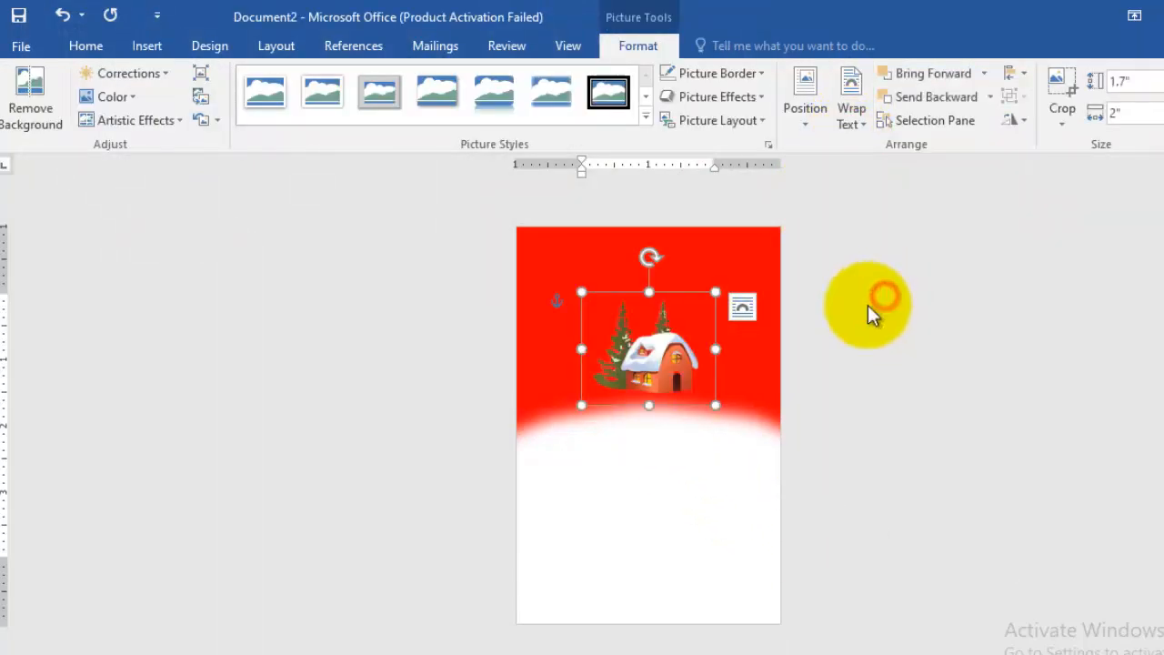
Shrink the red house picture to about 1.13 by 1.33 inches and place it at the right end of the white arch
drag(679, 374, 746, 428)
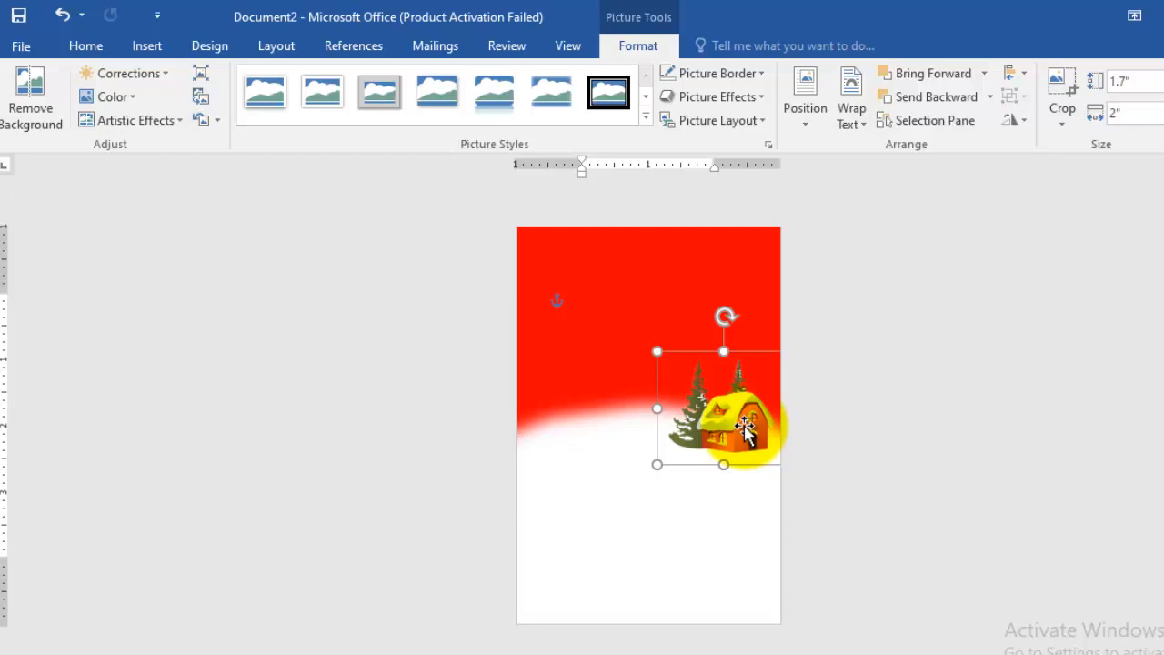
mouse_move(742, 425)
mouse_down()
mouse_move(740, 414)
mouse_move(757, 414)
mouse_up()
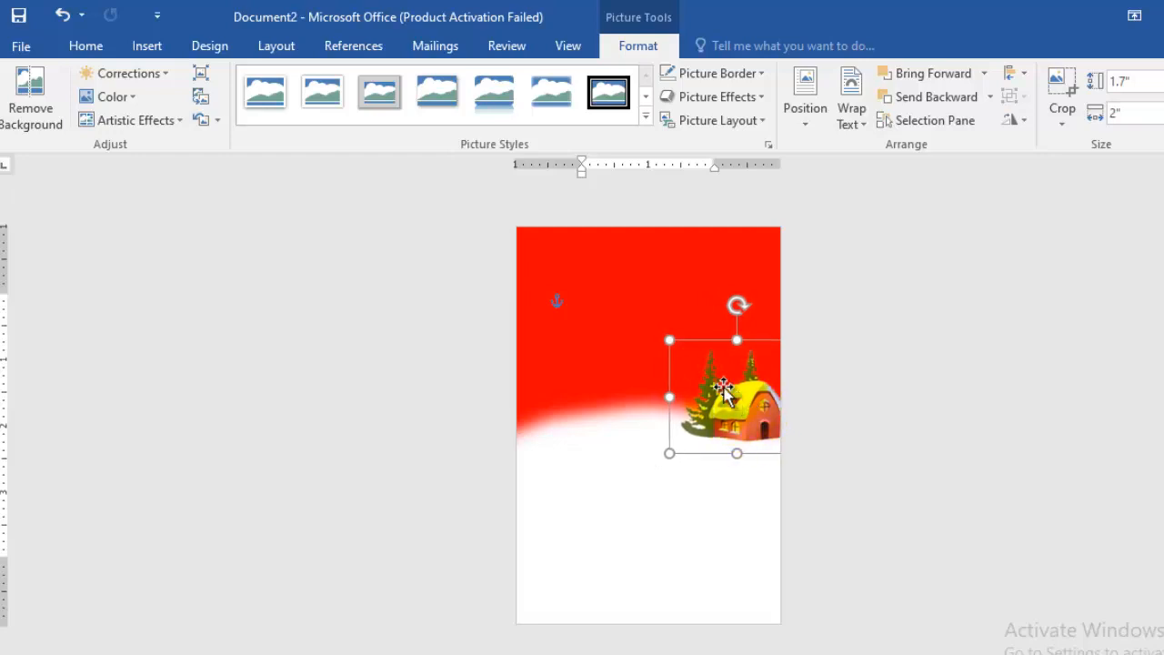
drag(669, 340, 714, 378)
mouse_move(746, 417)
mouse_down()
mouse_move(735, 416)
mouse_move(743, 424)
mouse_up()
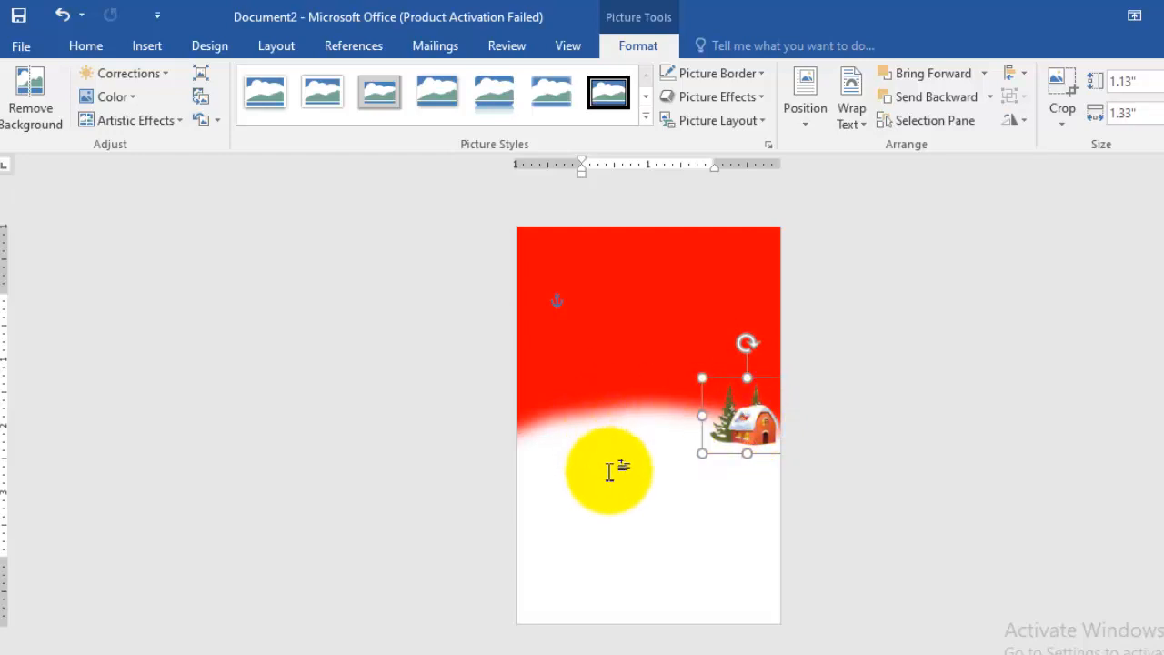
click(608, 542)
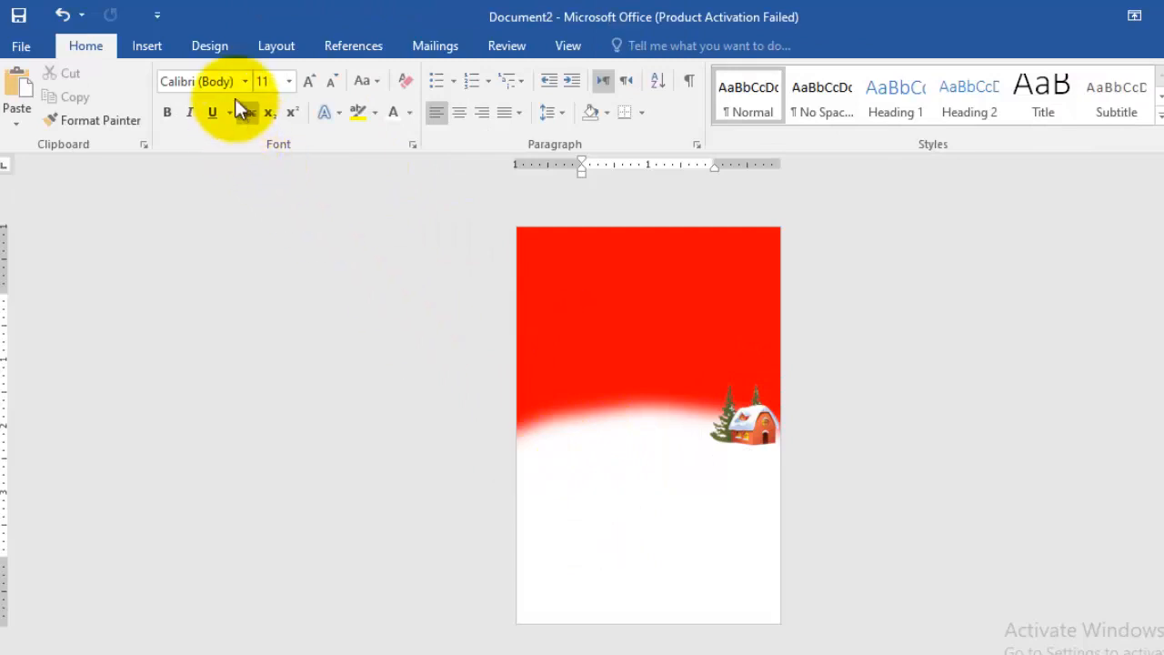
Insert the snowy cabin picture, the png-clipart-christmas-tree file, and set its text wrapping to In Front of Text
click(147, 47)
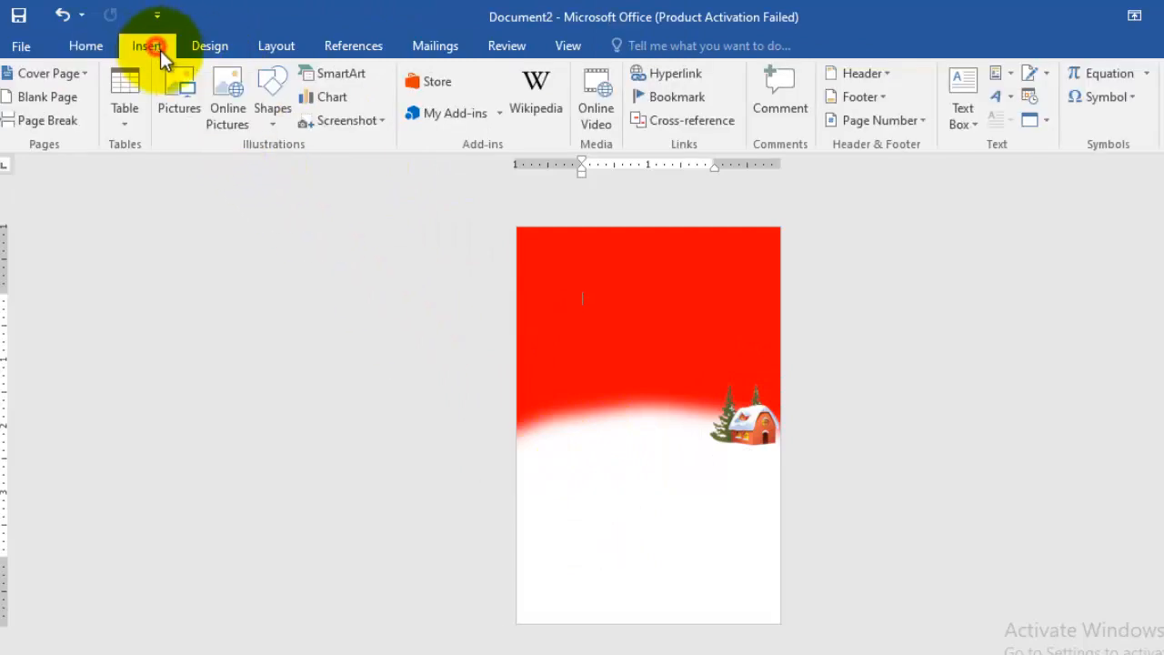
click(188, 91)
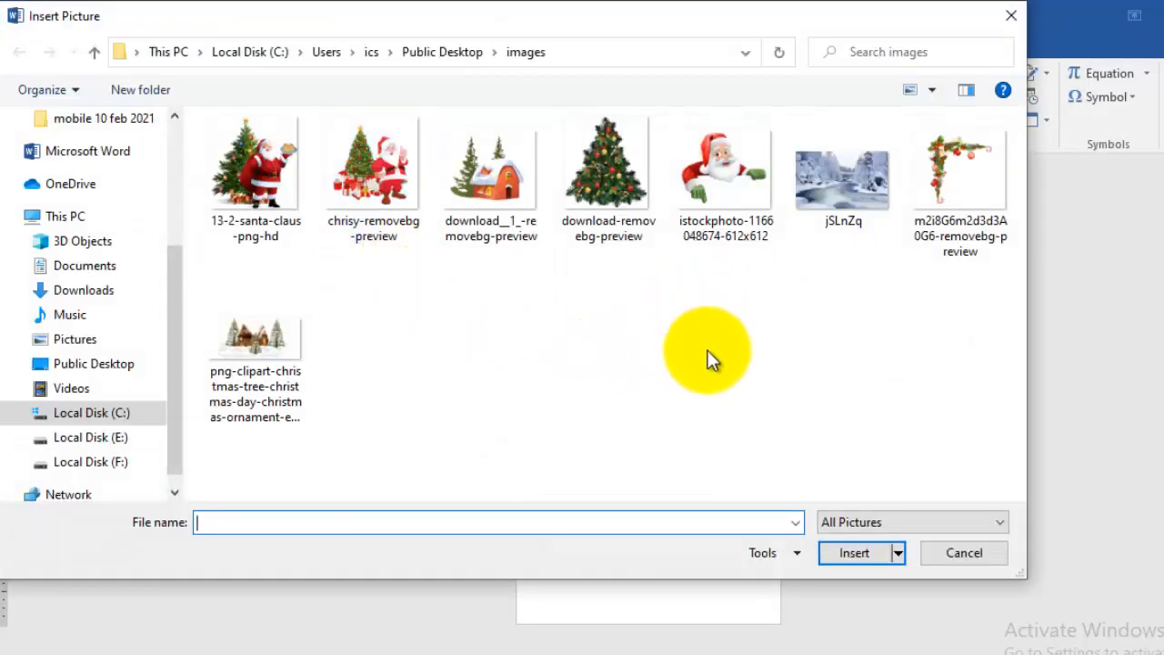
click(253, 382)
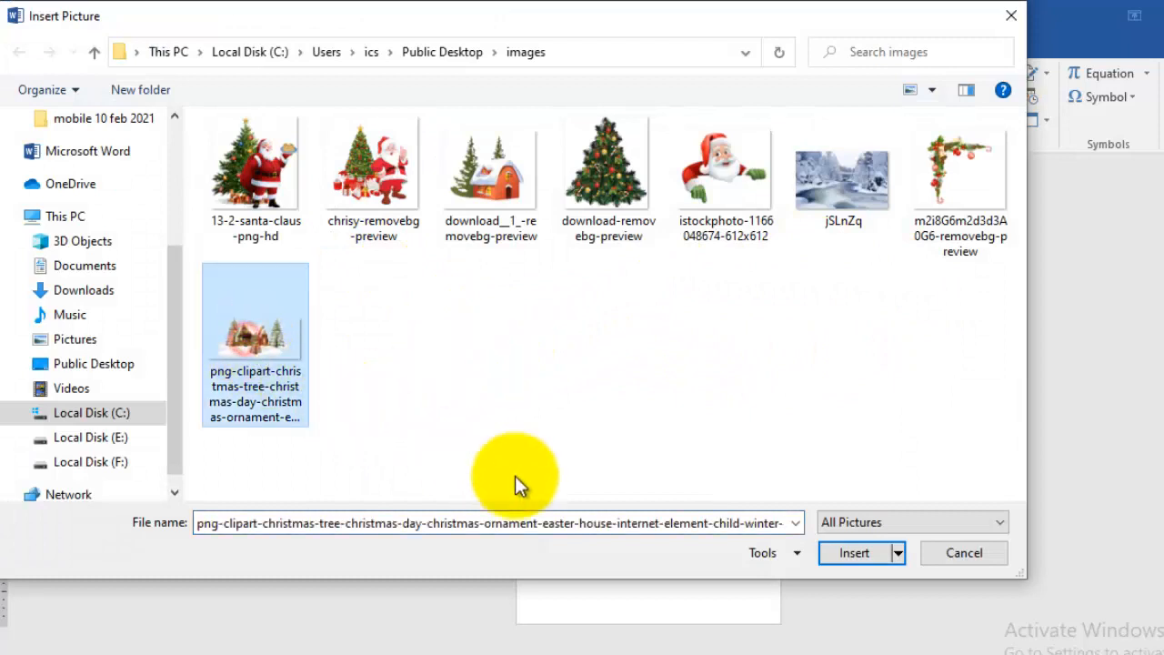
click(851, 553)
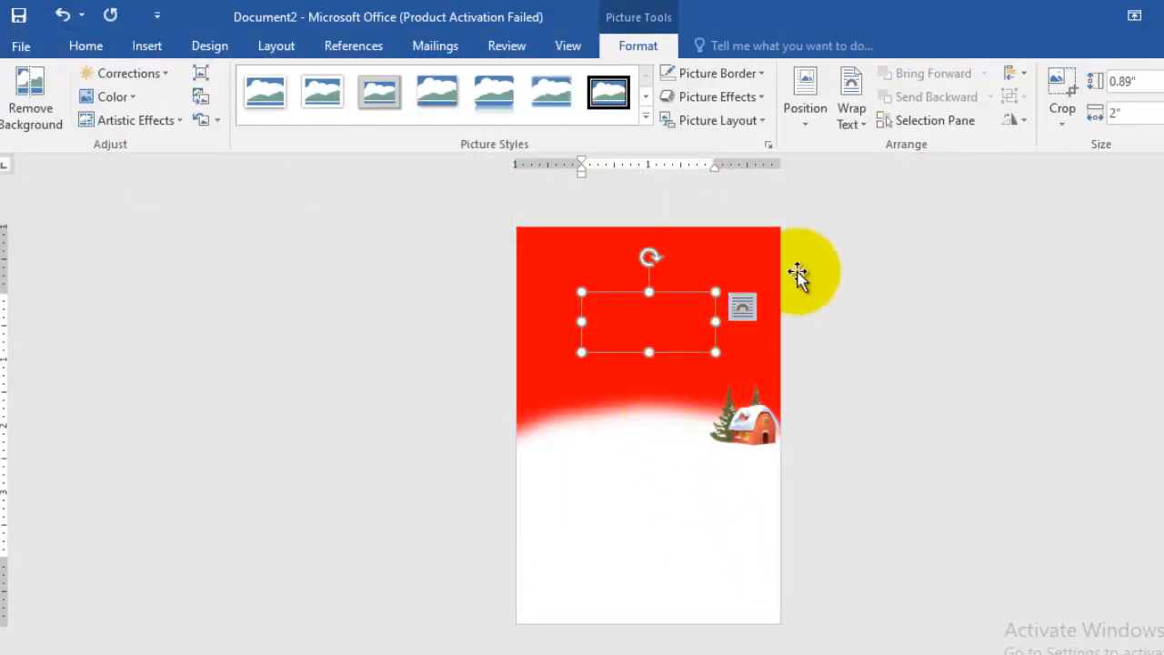
click(852, 118)
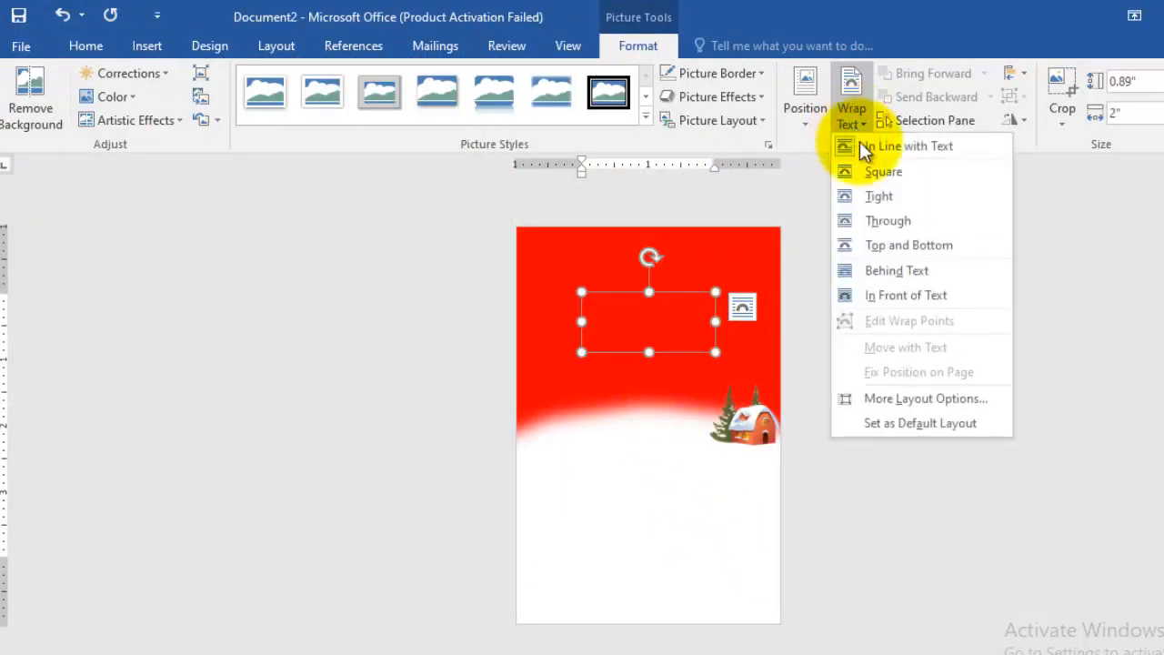
click(893, 295)
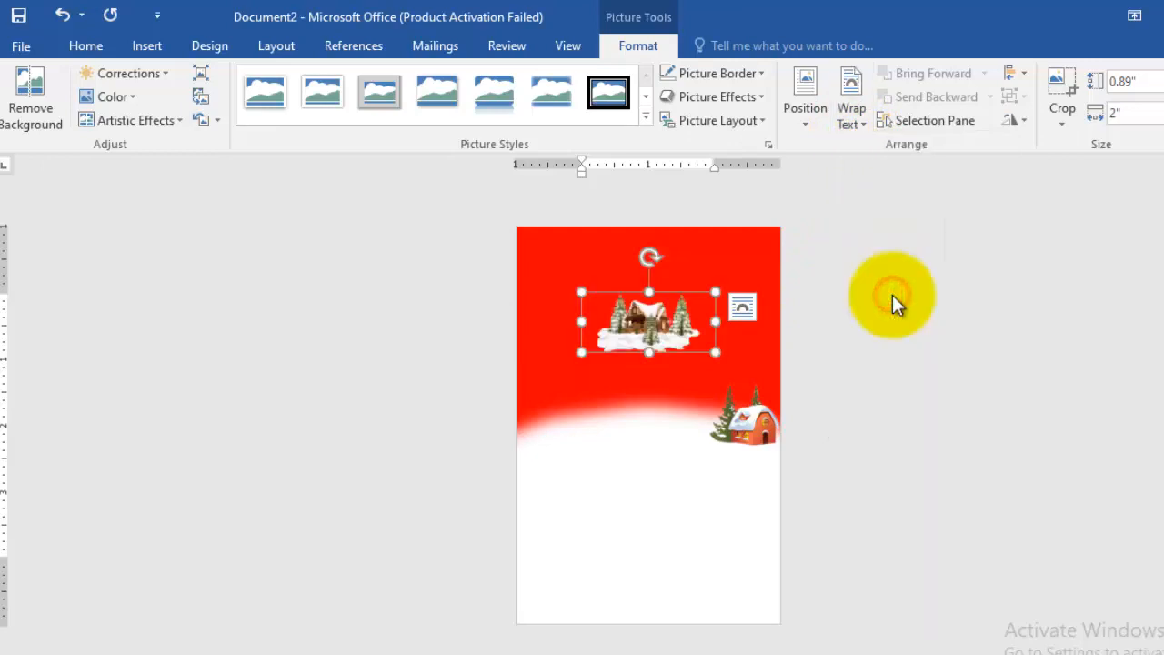
Enlarge the snowy cabin picture to about 1.71 inches high and 3.84 inches wide and place it over the arch's left part
drag(636, 319, 536, 479)
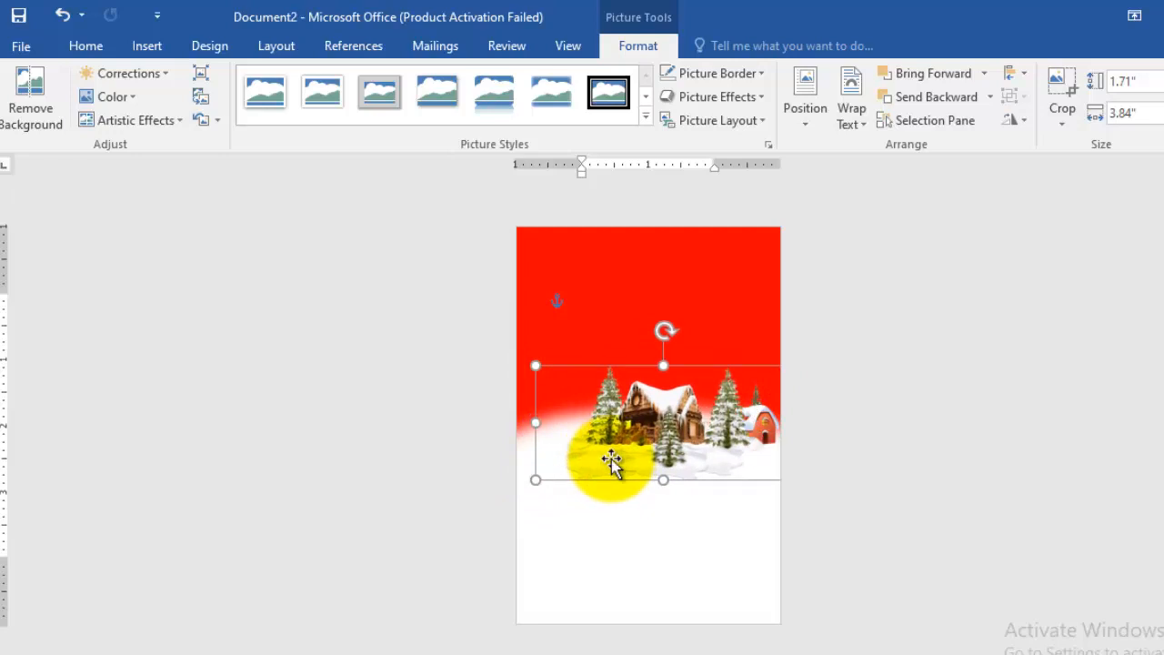
drag(762, 424, 725, 443)
Shrink the red house to about 0.95 by 1.12 inches at the page's right edge and move the snowy cabin right beside it
click(753, 429)
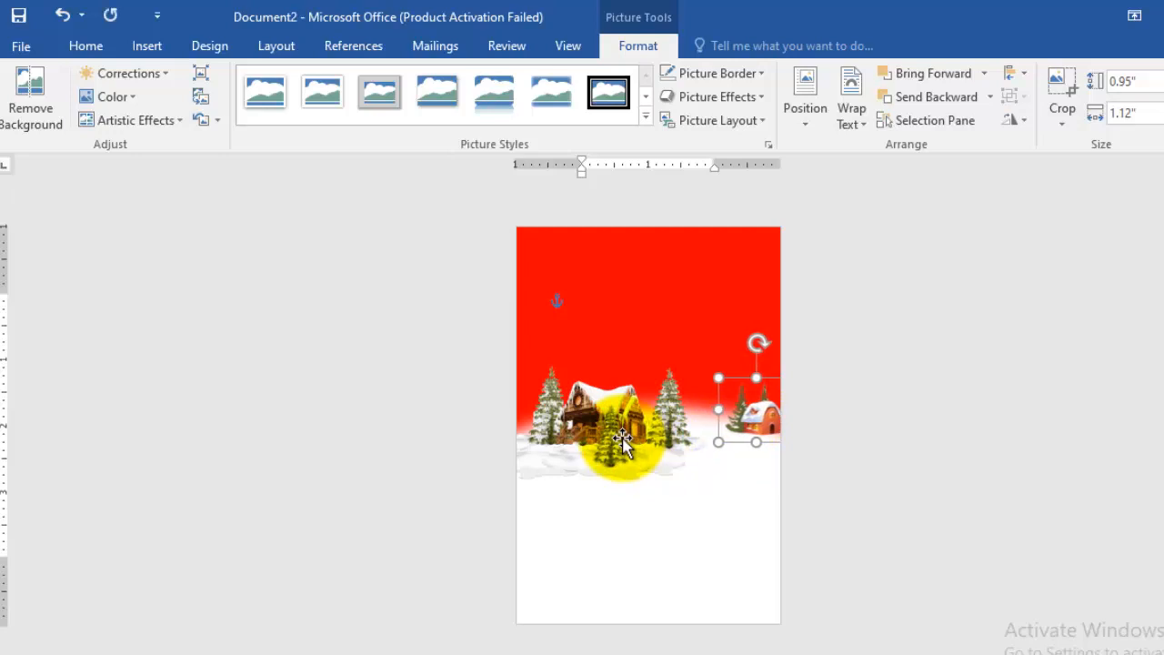
key(Left)
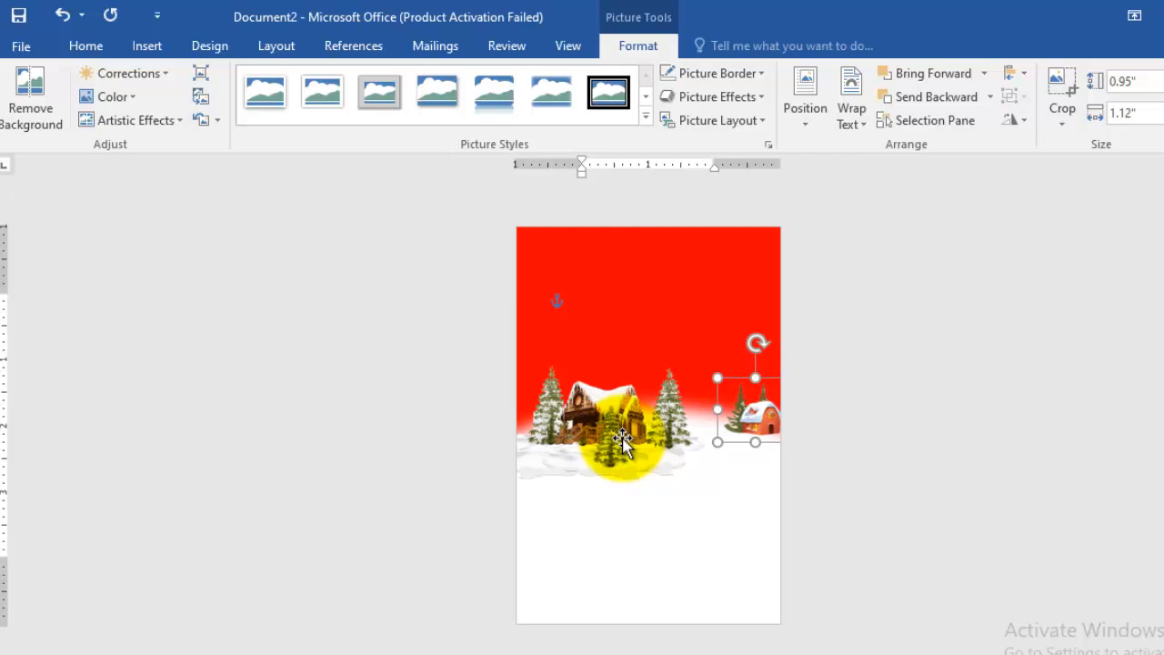
click(624, 442)
drag(603, 467, 665, 438)
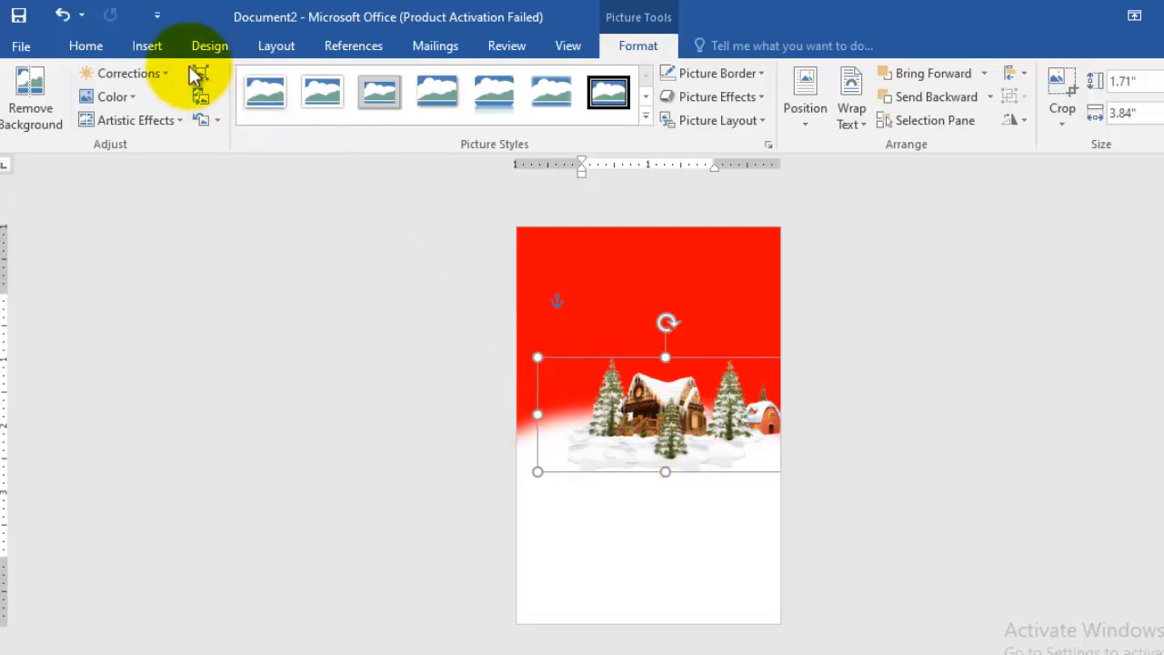
click(572, 534)
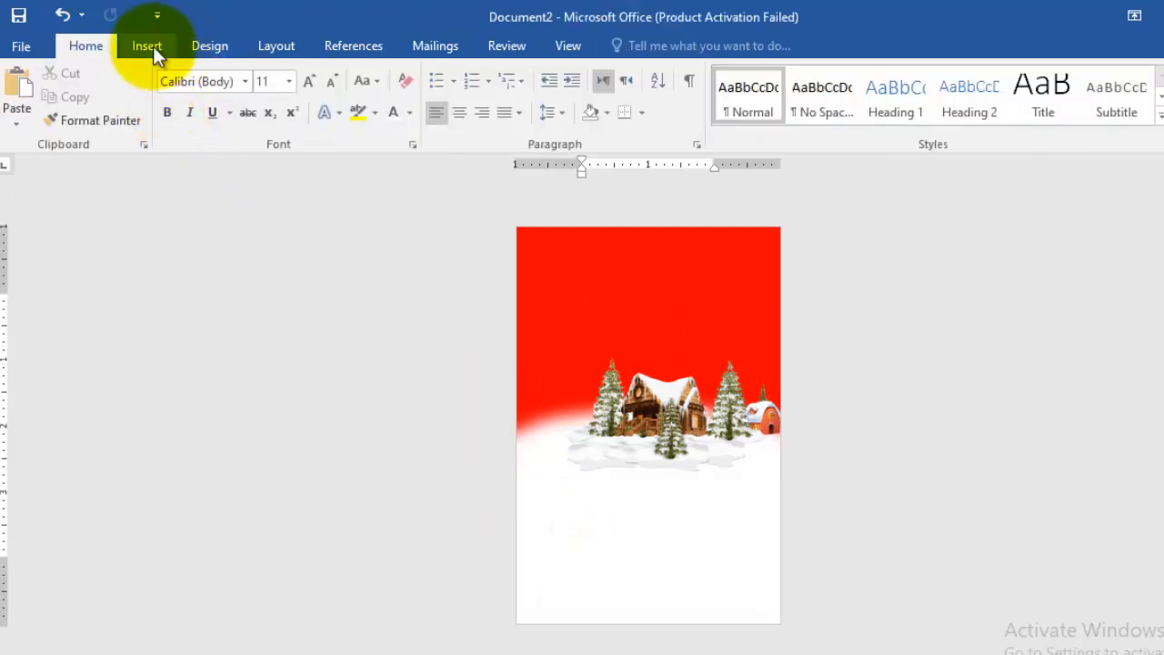
Insert the 13-2-santa-claus-png-hd picture and set its text wrapping to In Front of Text
click(148, 45)
click(171, 118)
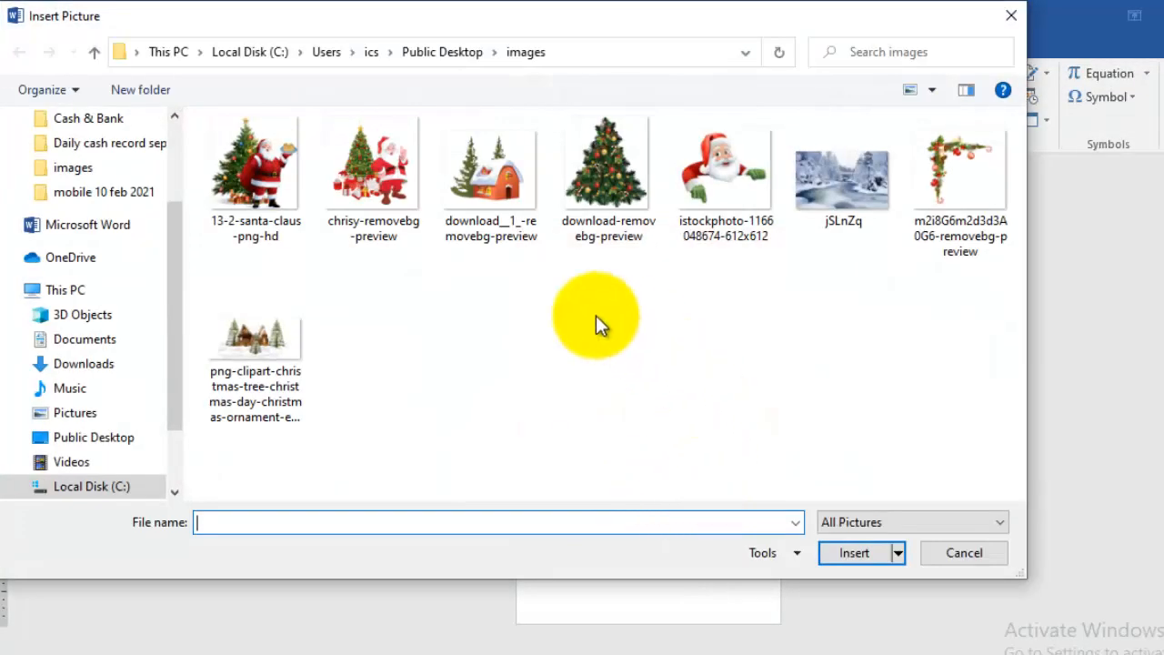
click(269, 169)
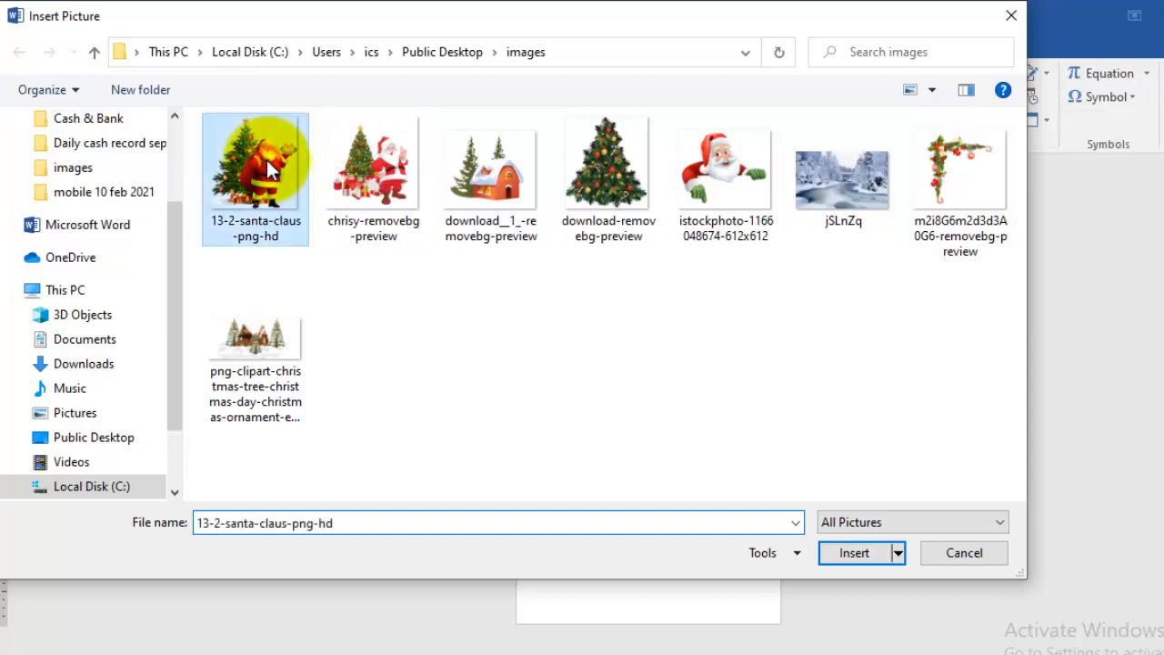
click(854, 554)
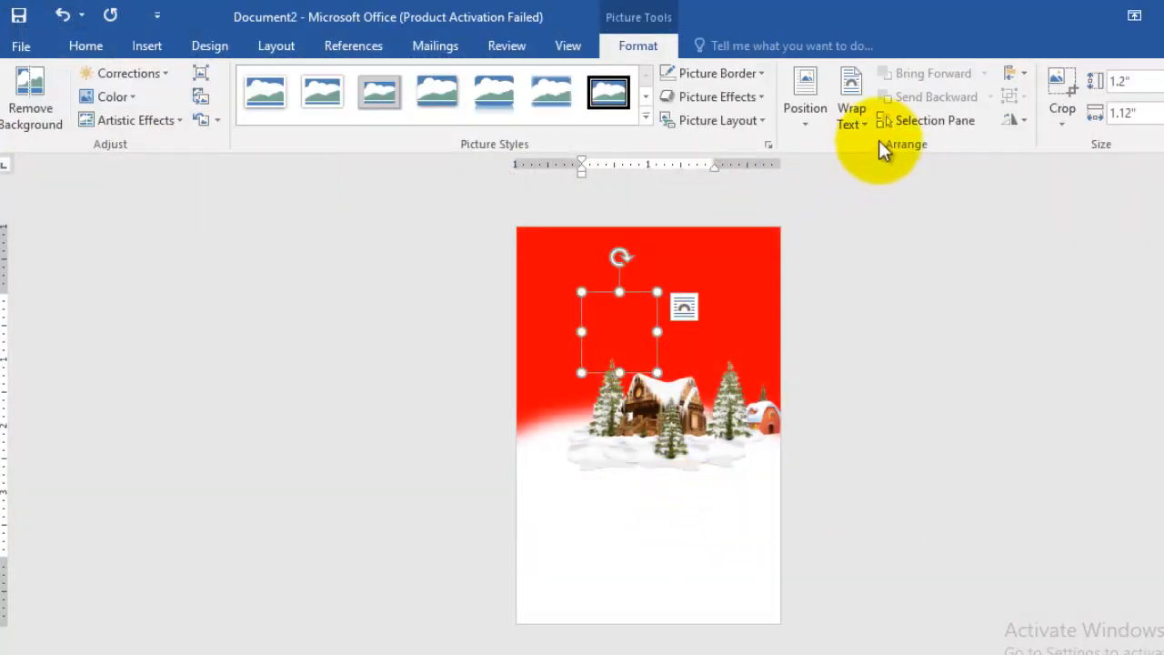
click(848, 122)
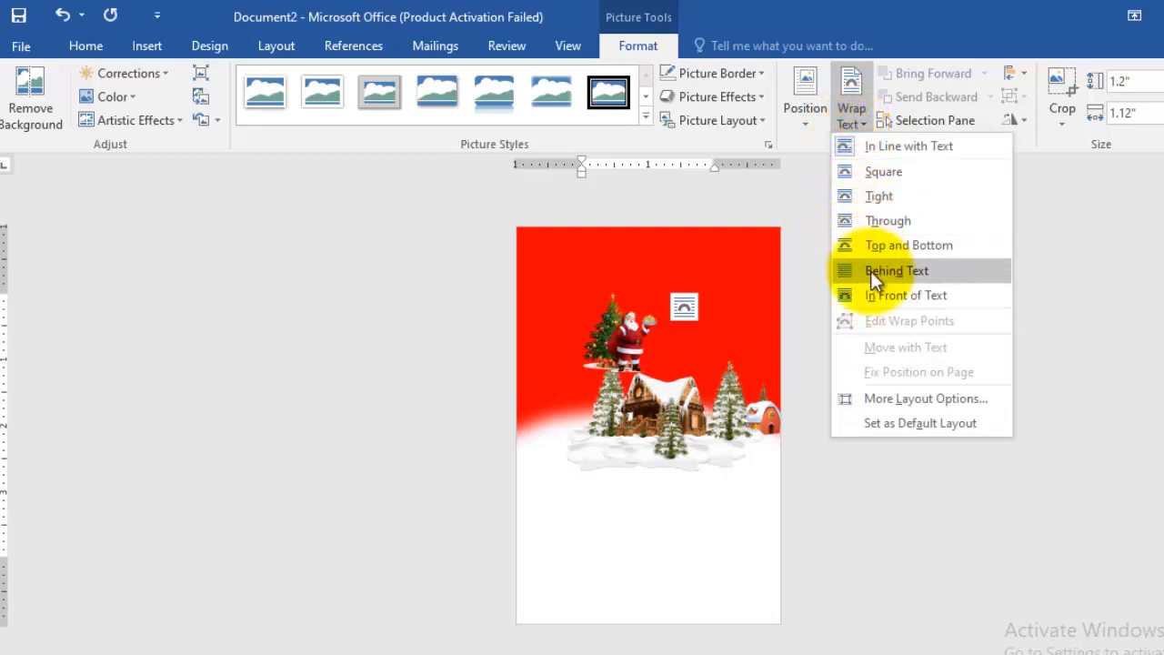
click(874, 296)
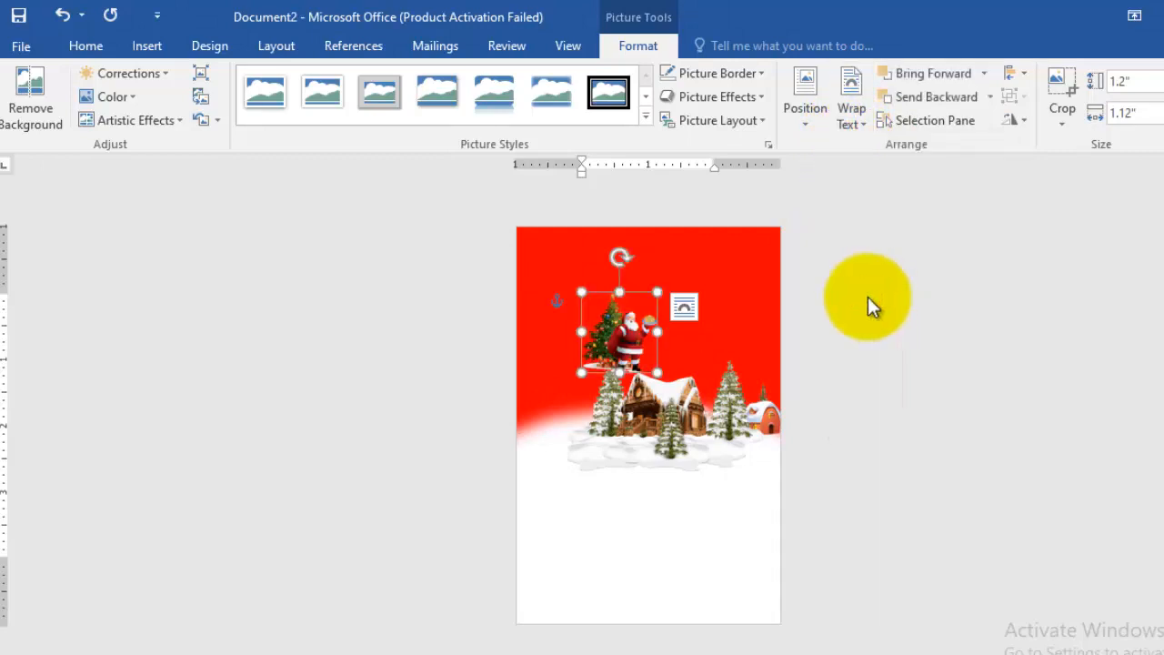
Move the Santa picture to the page's left edge over the snow and enlarge it to about 1.86 by 1.74 inches
drag(608, 338, 546, 428)
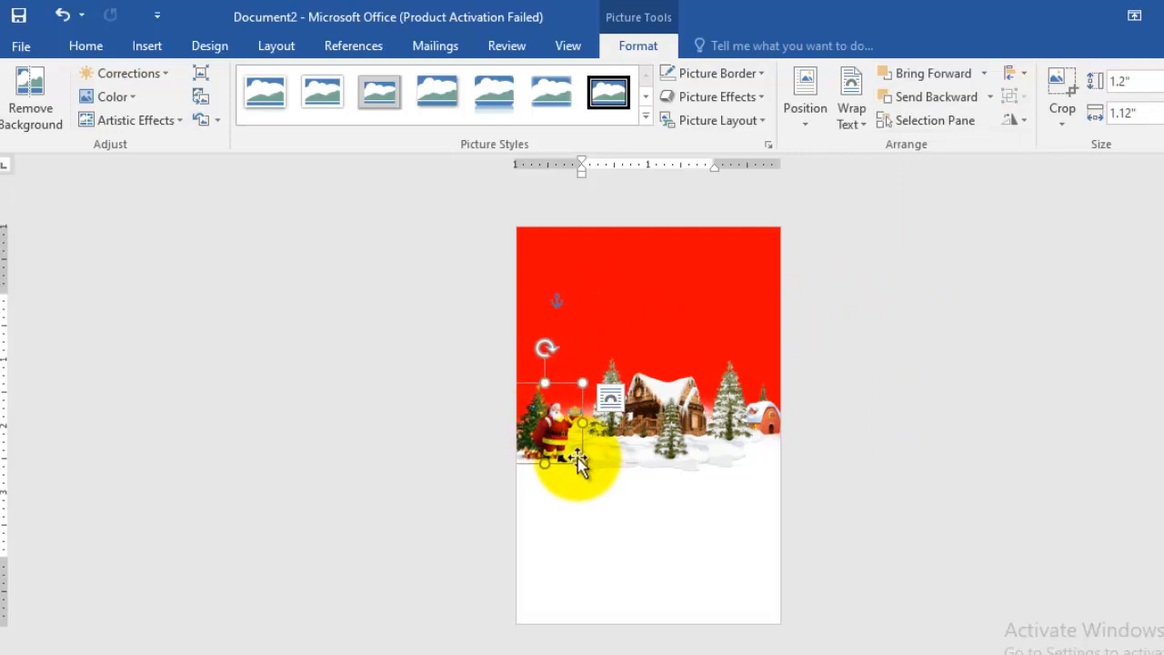
drag(583, 465, 608, 491)
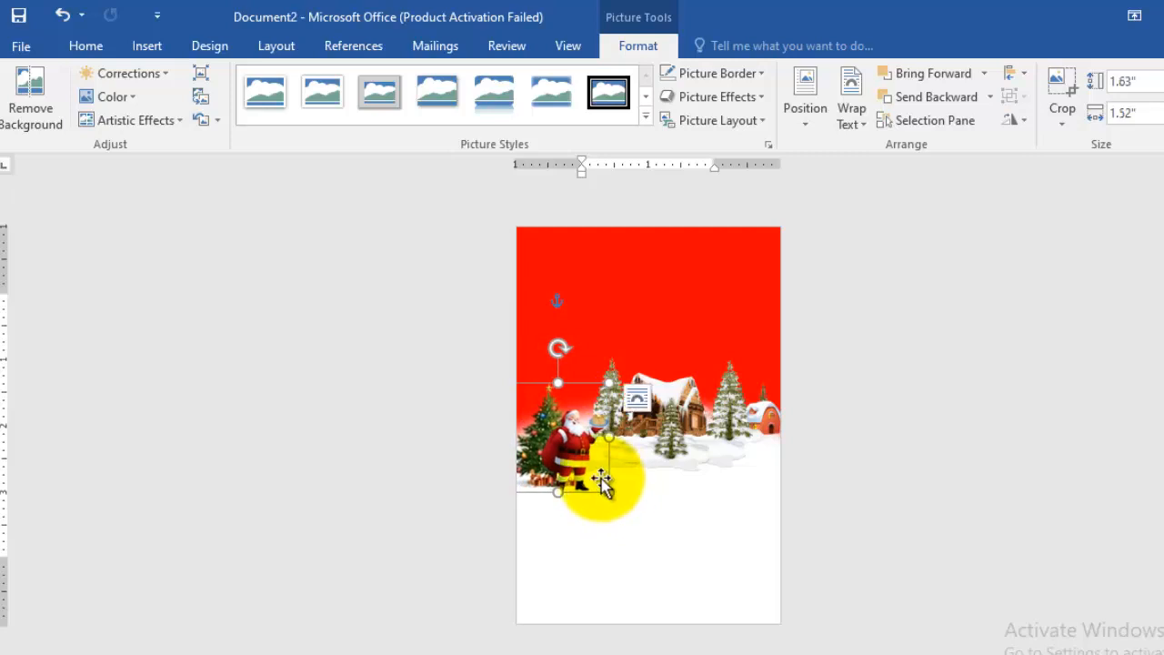
mouse_move(569, 452)
mouse_down()
mouse_move(568, 440)
mouse_move(613, 483)
mouse_move(607, 492)
mouse_move(558, 476)
mouse_move(571, 453)
mouse_up()
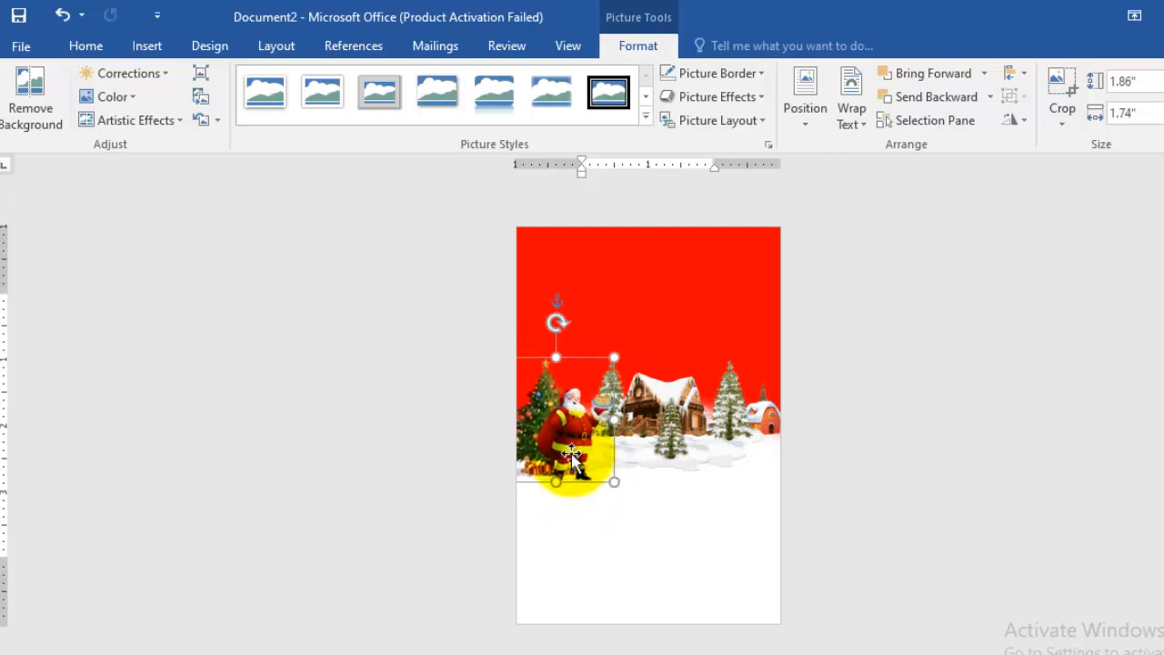
Shift the snowy cabin picture slightly left and down so it sits close beside Santa, and deselect it
click(663, 454)
drag(537, 472, 582, 474)
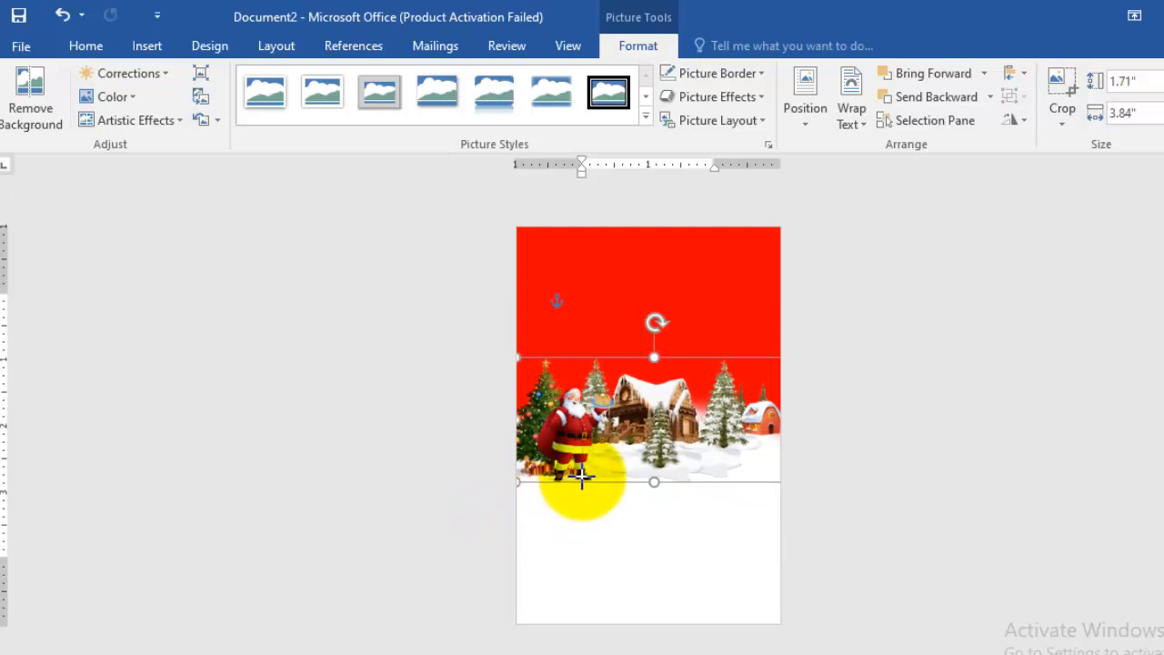
click(596, 523)
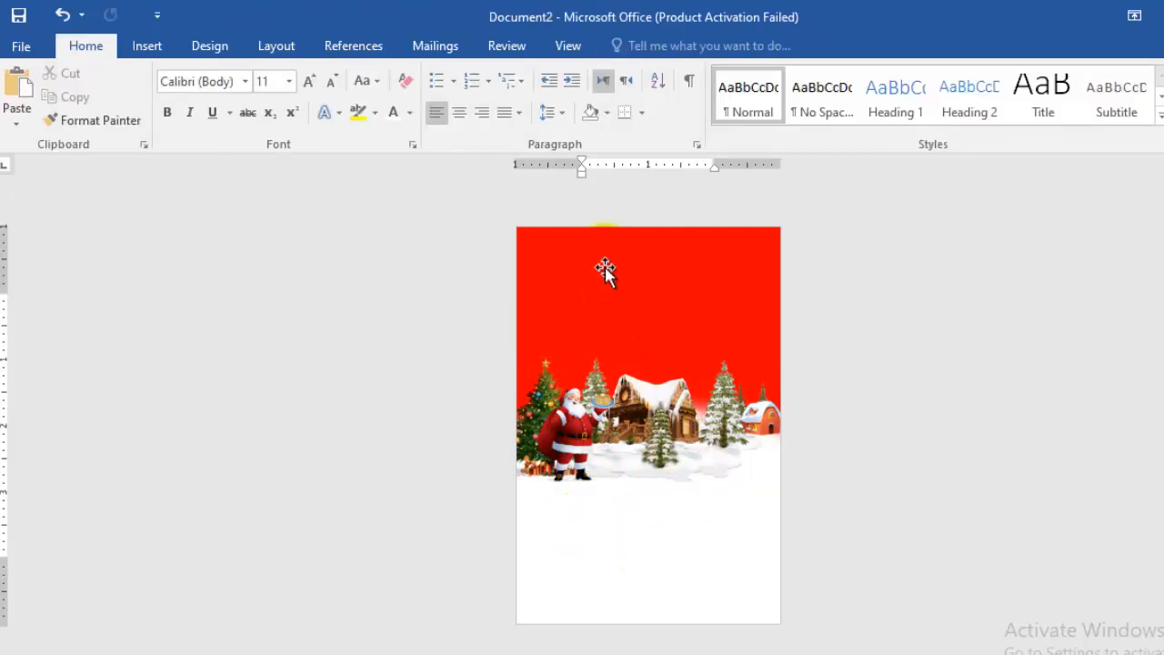
Insert a WordArt text box in the plain black style and clear all formatting from its placeholder text
click(149, 45)
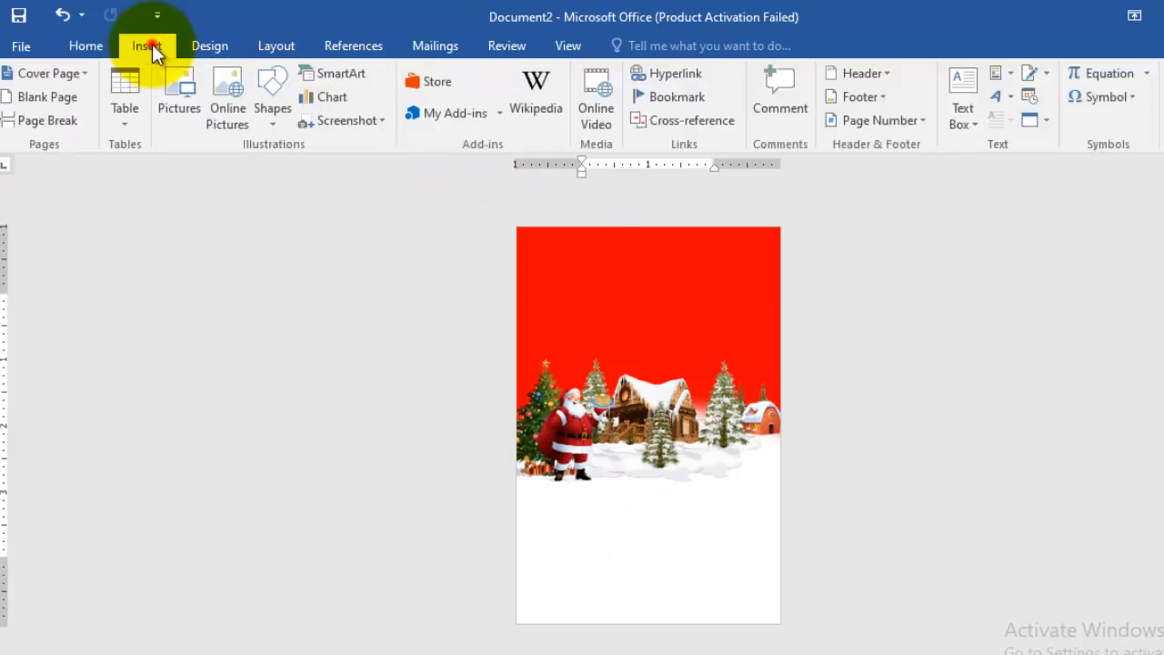
click(1008, 97)
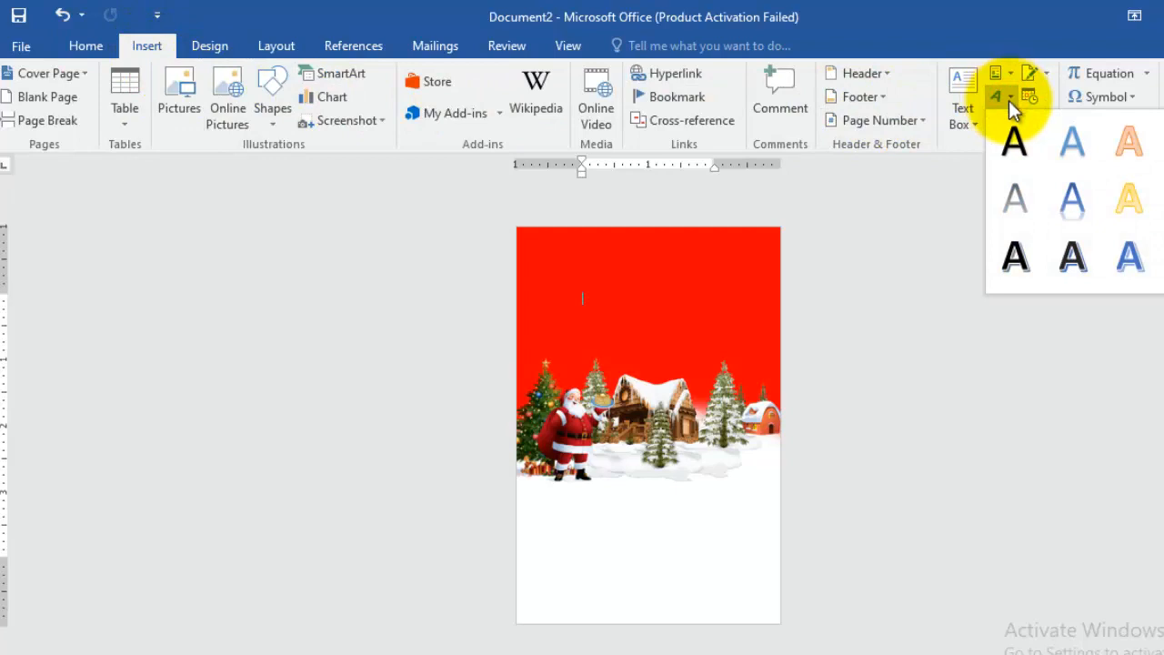
click(1014, 141)
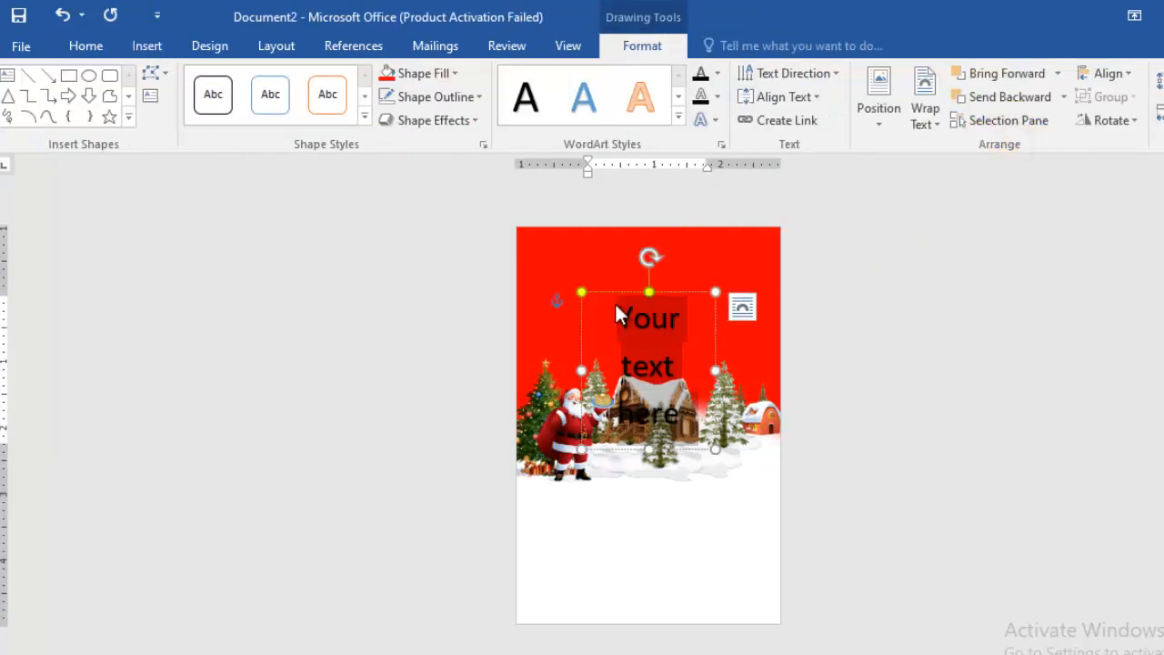
click(614, 293)
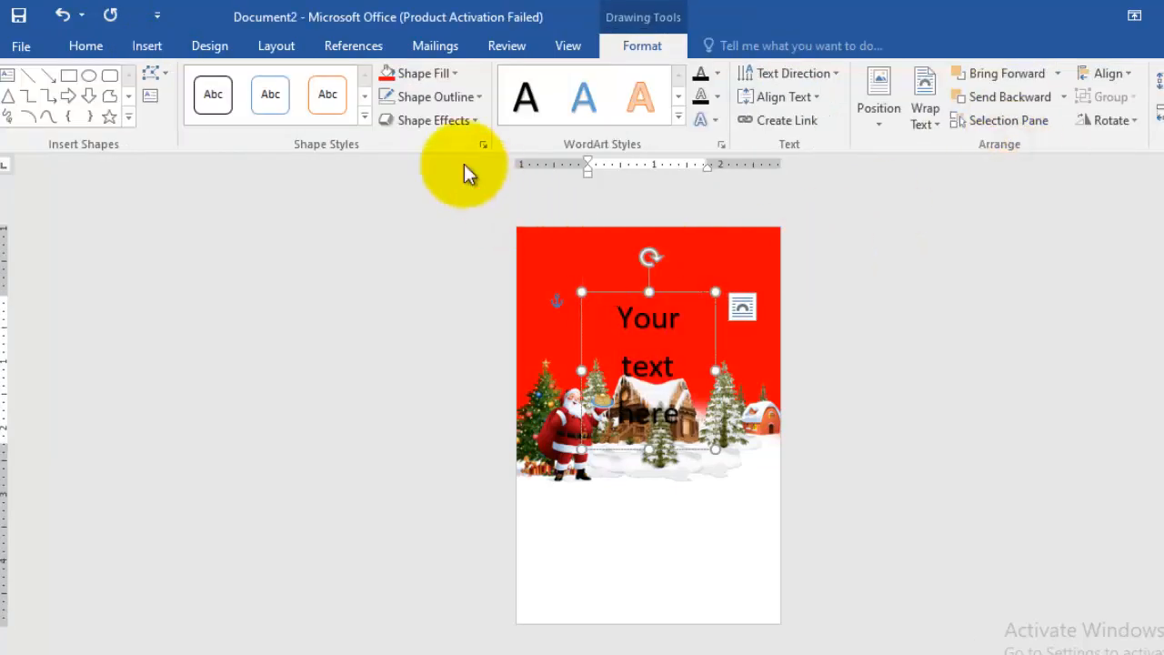
click(90, 45)
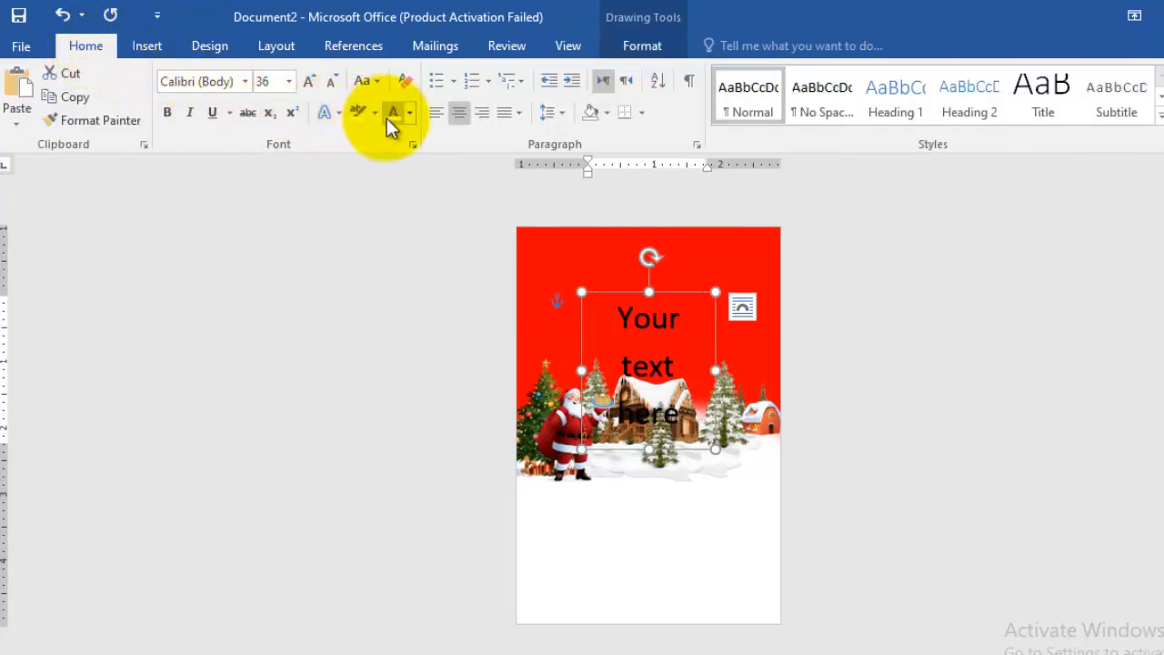
click(405, 85)
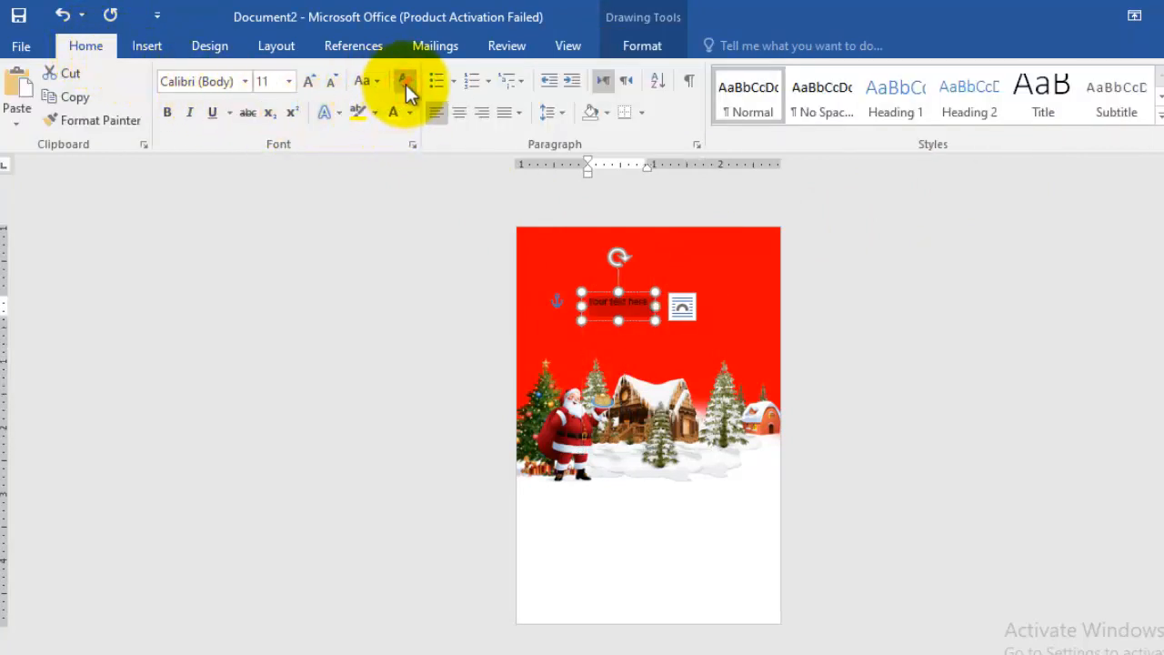
Replace the WordArt placeholder text with "Merry" and resize the box to fit closely around the word
drag(688, 343, 754, 372)
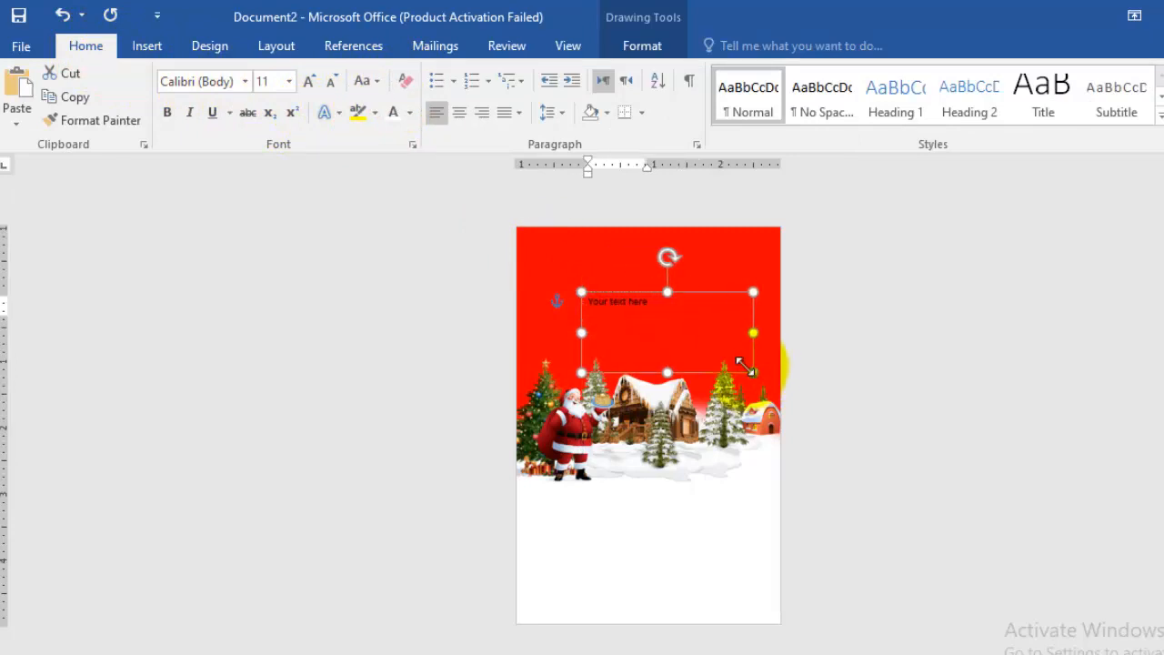
click(581, 307)
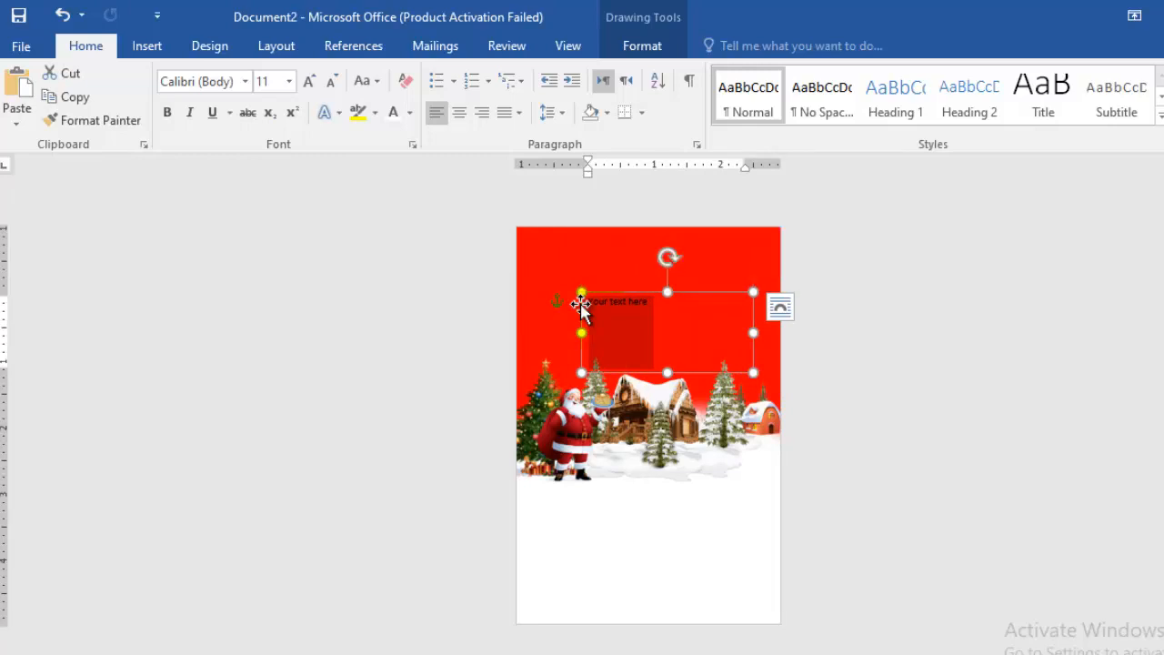
key(Delete)
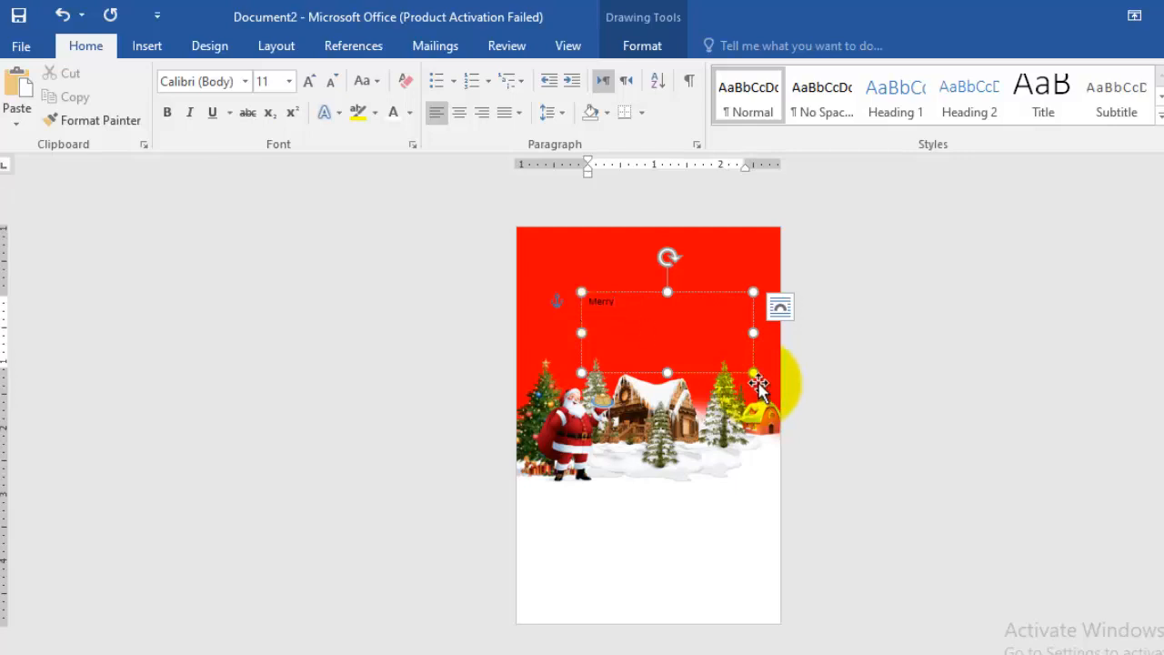
drag(752, 371, 637, 332)
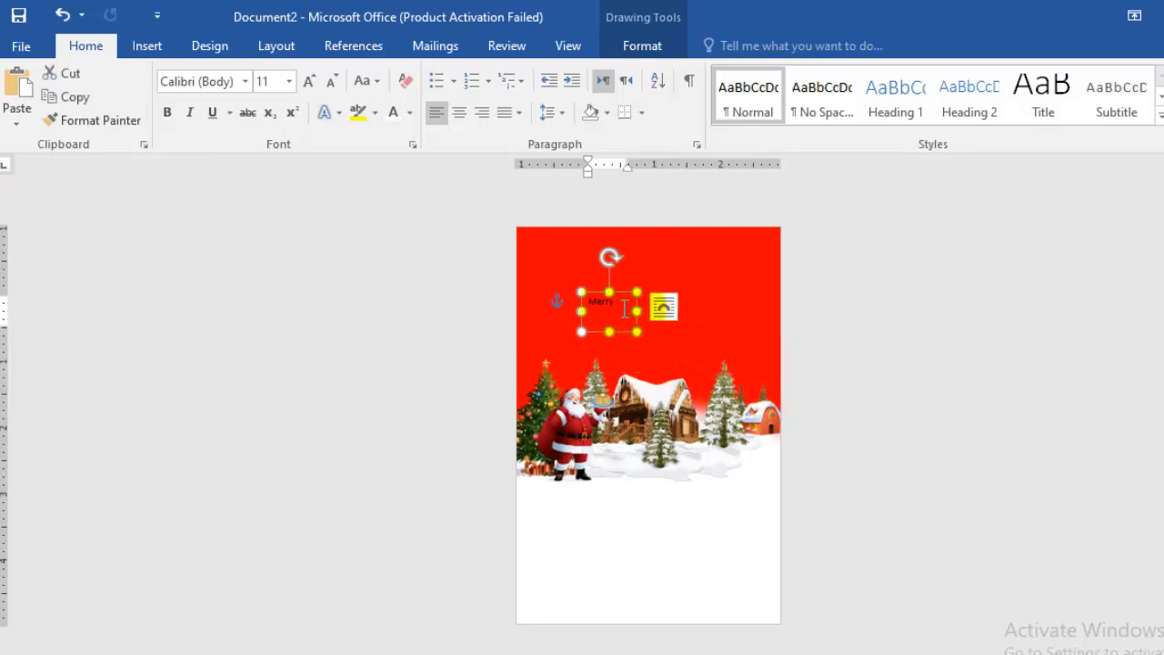
Set the "Merry" text in the Brush Script Std font and colour it white
double_click(596, 307)
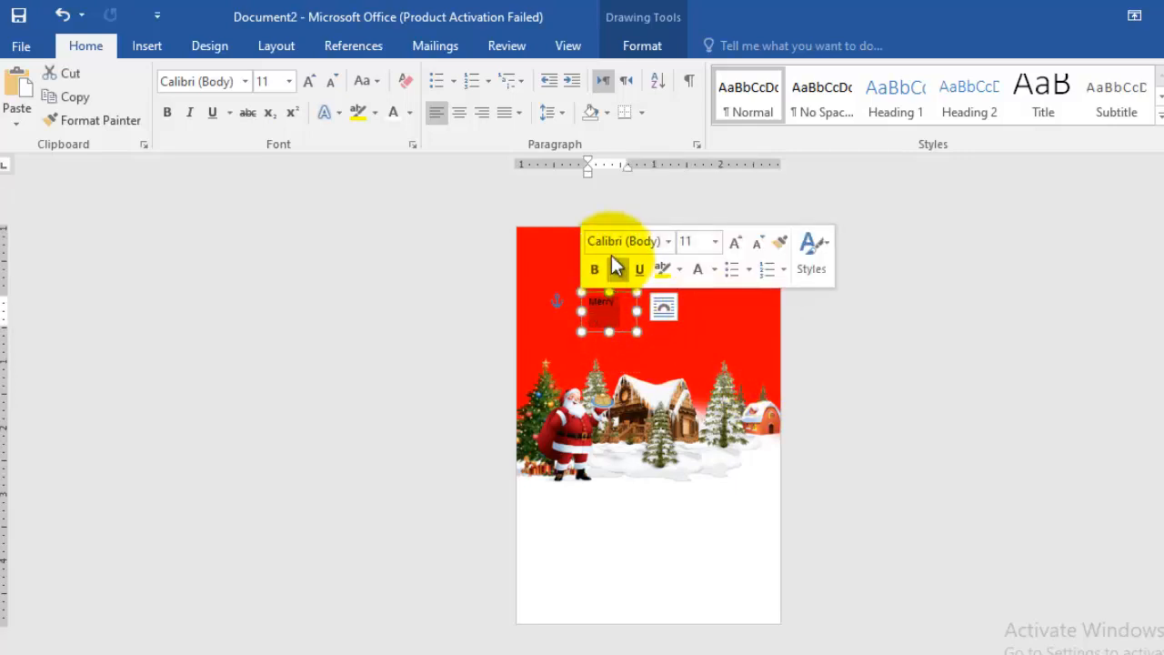
click(245, 82)
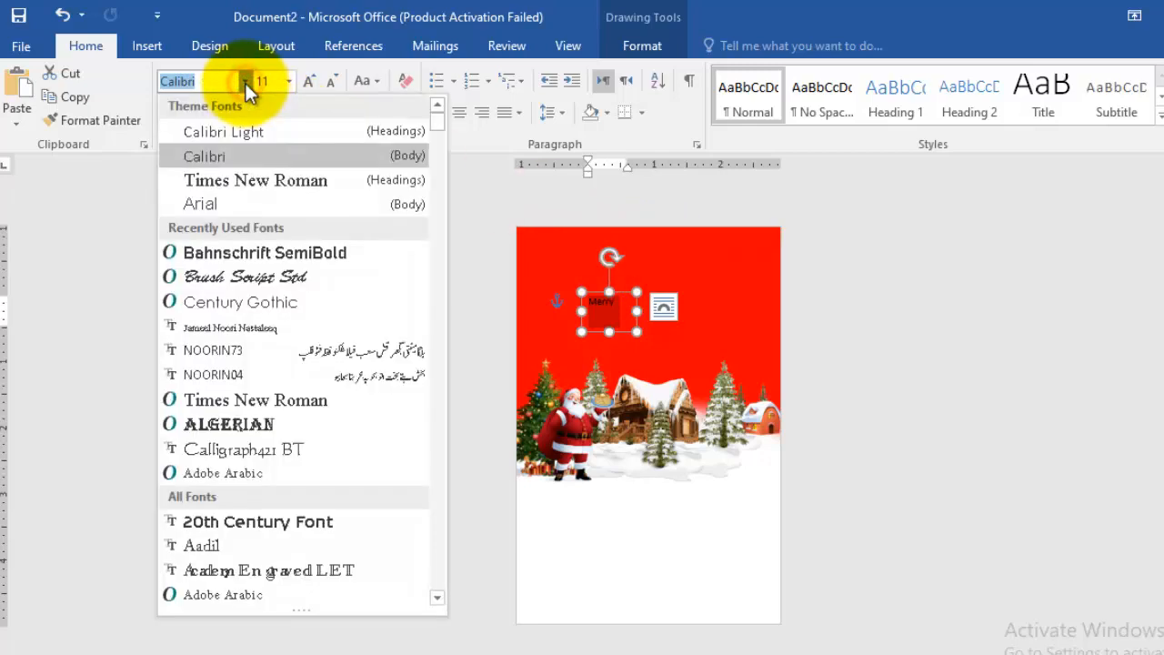
click(240, 276)
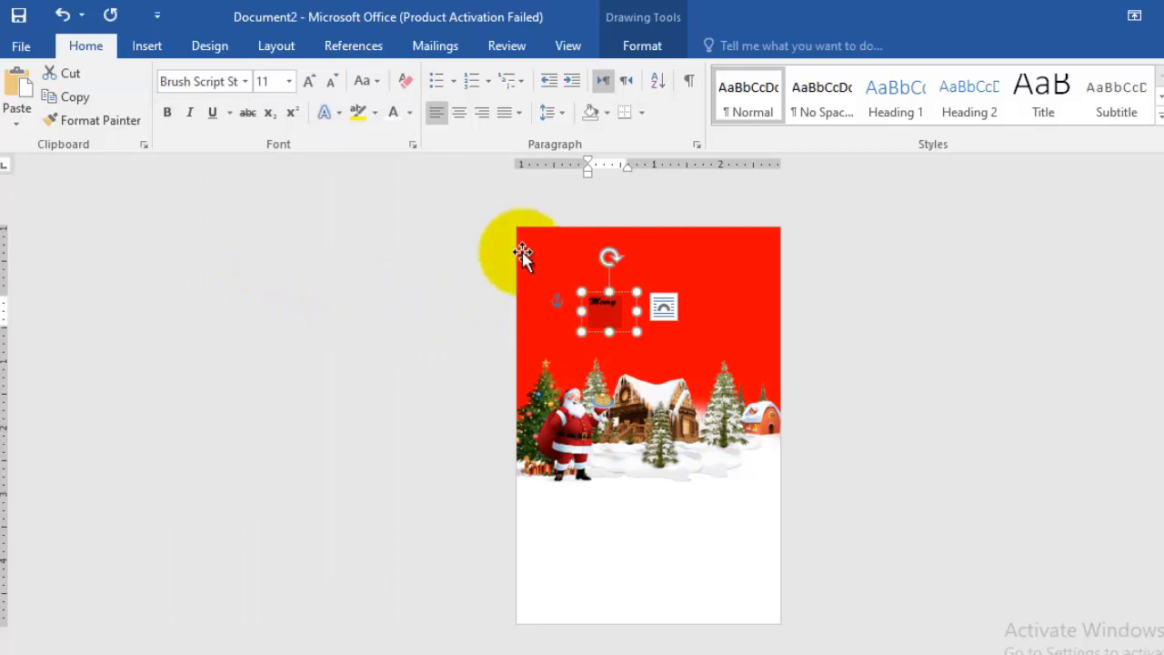
click(409, 114)
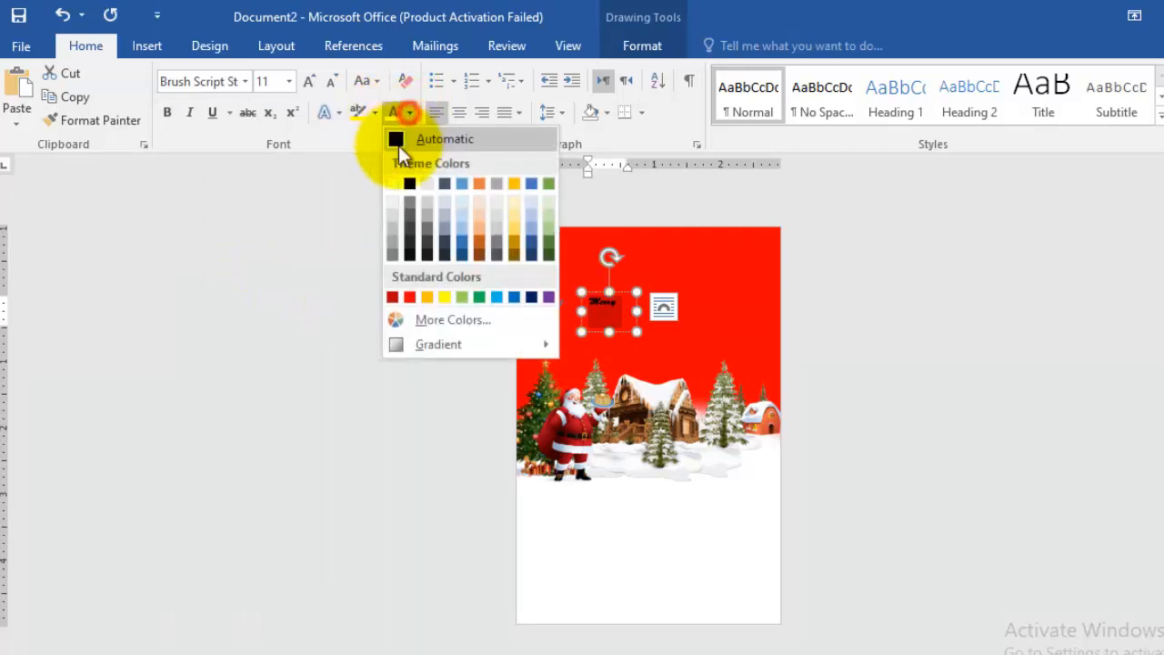
click(389, 181)
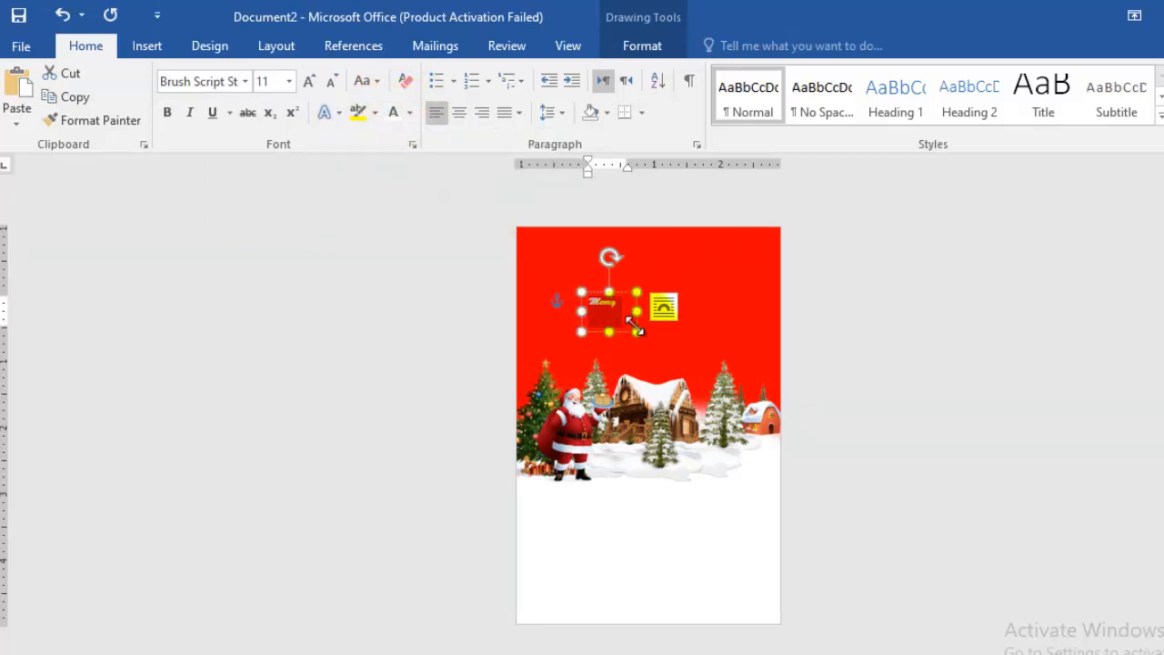
Set the "Merry" text to size 28 and widen its box until the whole word fits
click(290, 81)
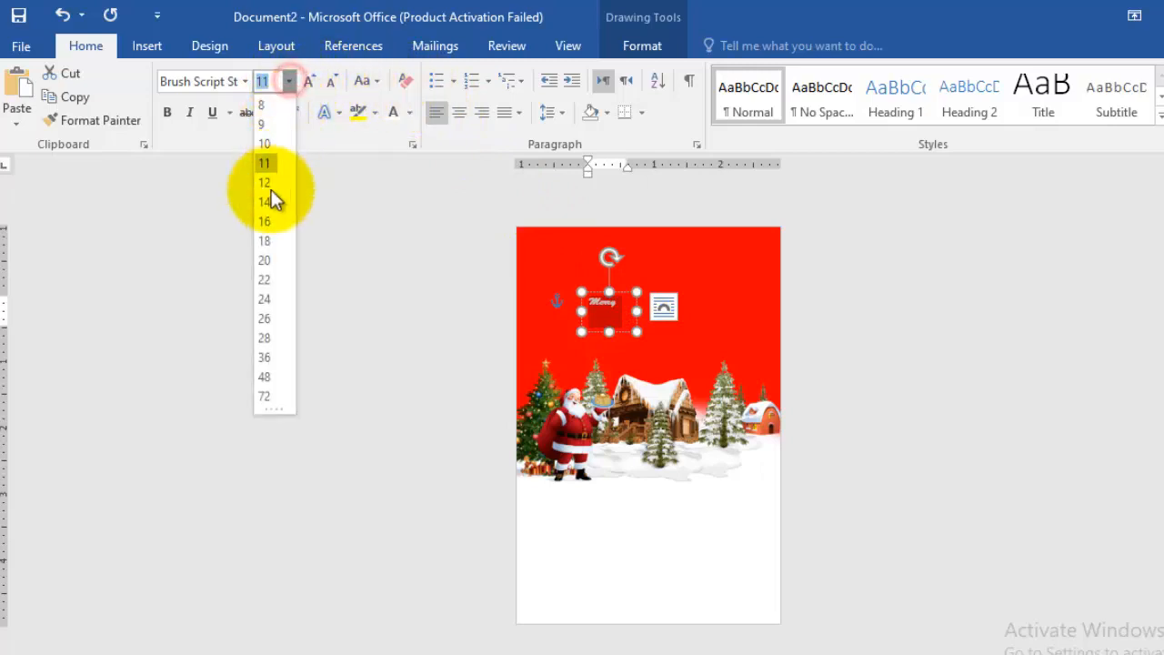
click(270, 338)
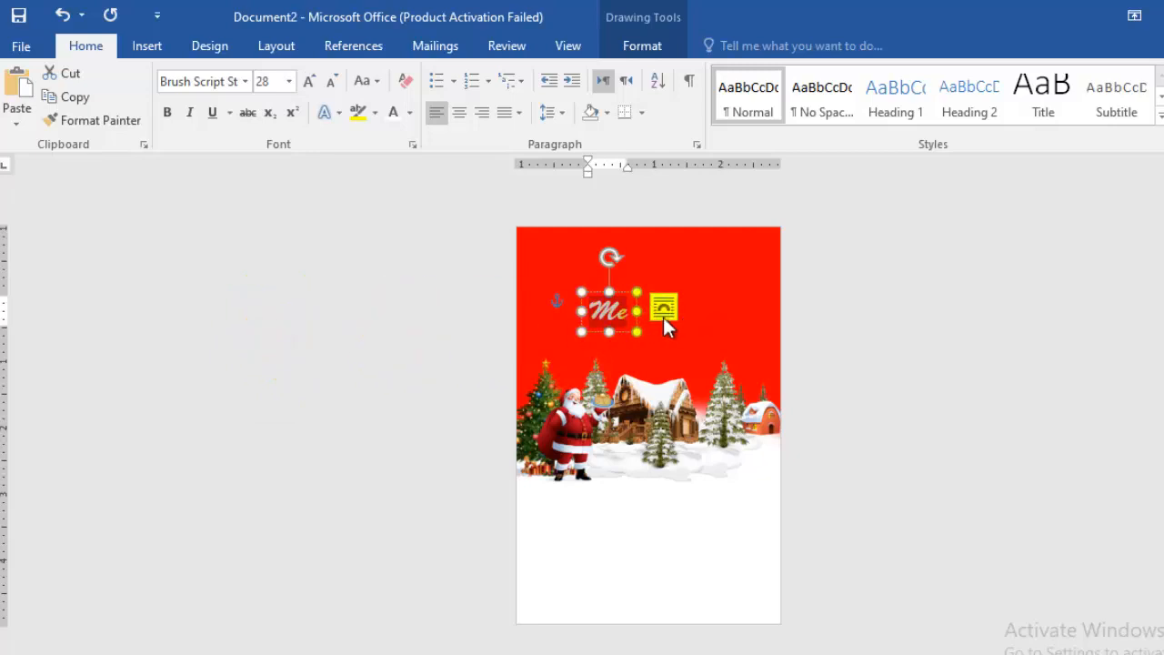
click(620, 322)
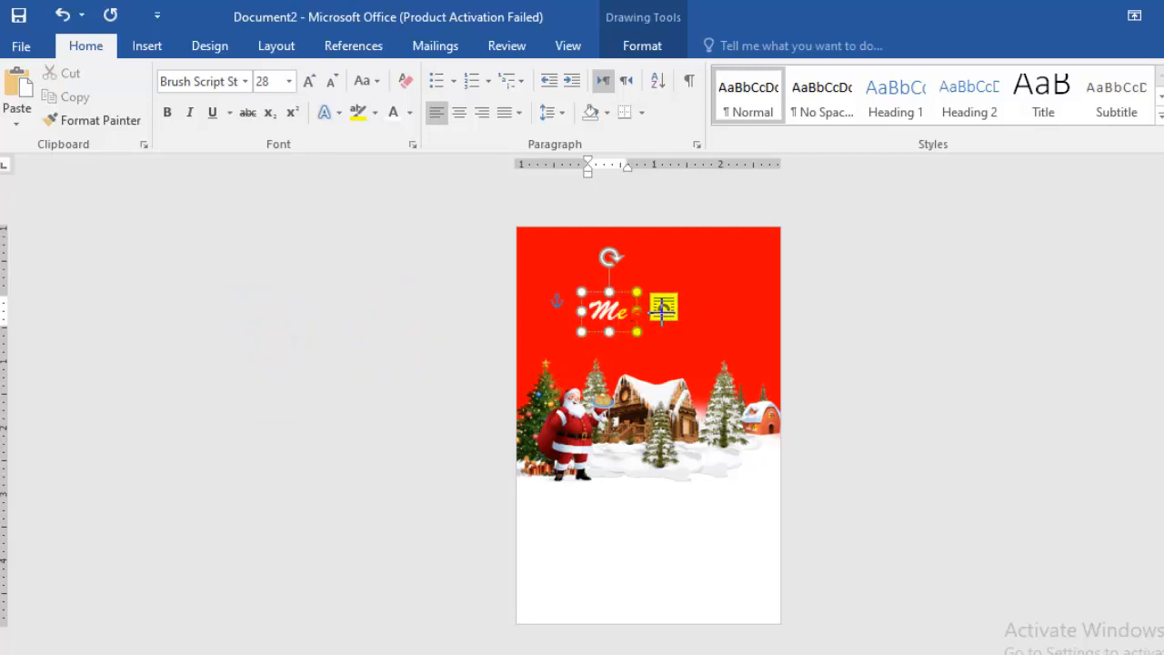
drag(636, 311, 718, 311)
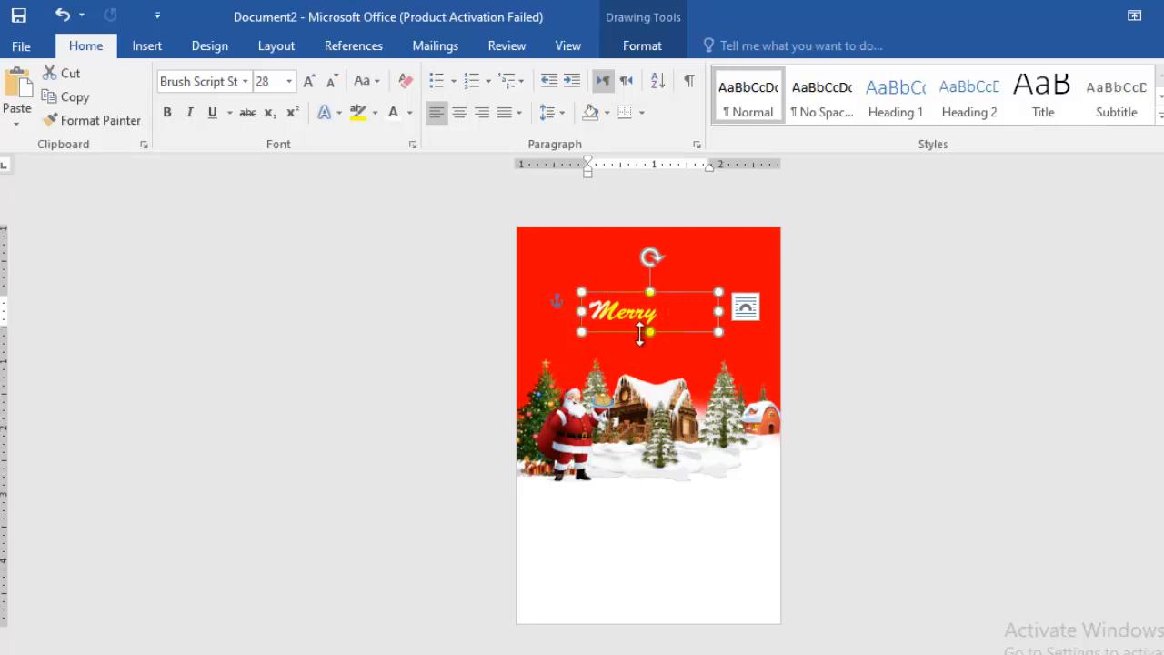
Make the "Merry" text box taller and set the font size to 36
drag(651, 345, 582, 314)
click(289, 81)
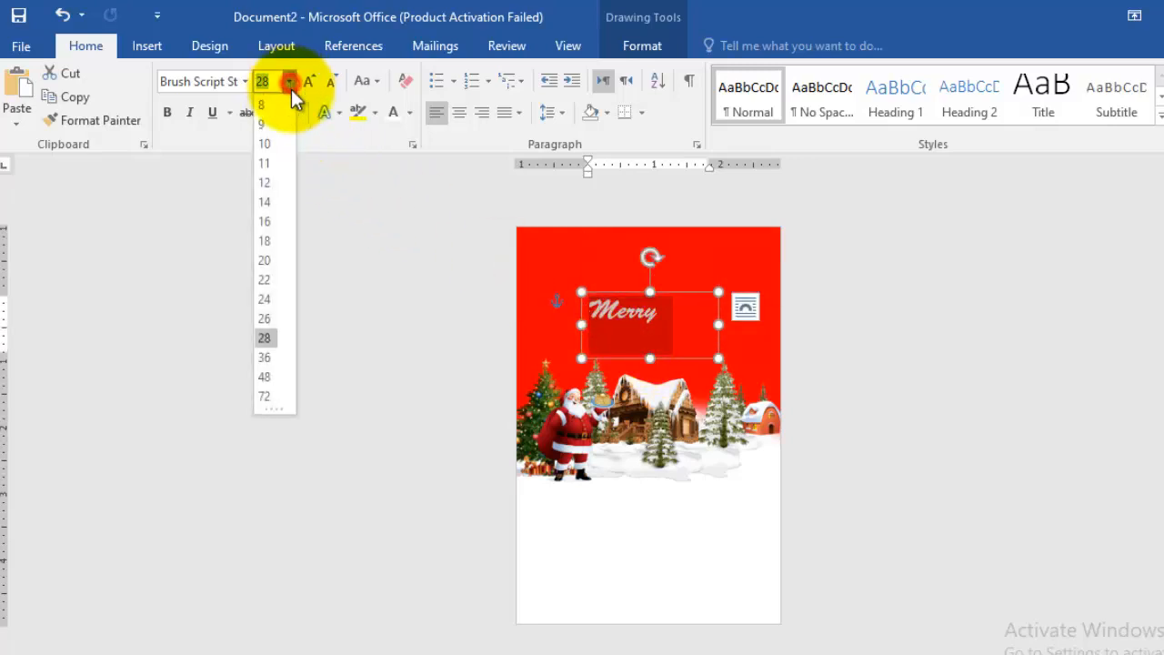
click(265, 358)
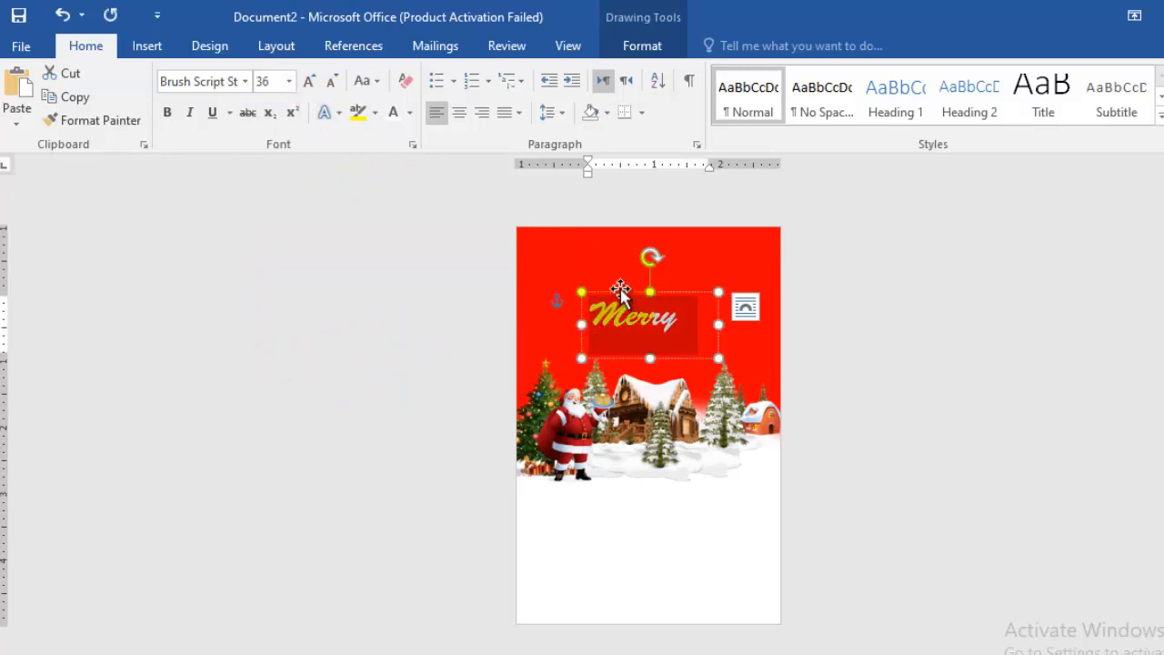
Move the "Merry" text box to the top of the card, centre its text and shift the box slightly left
drag(621, 283, 633, 225)
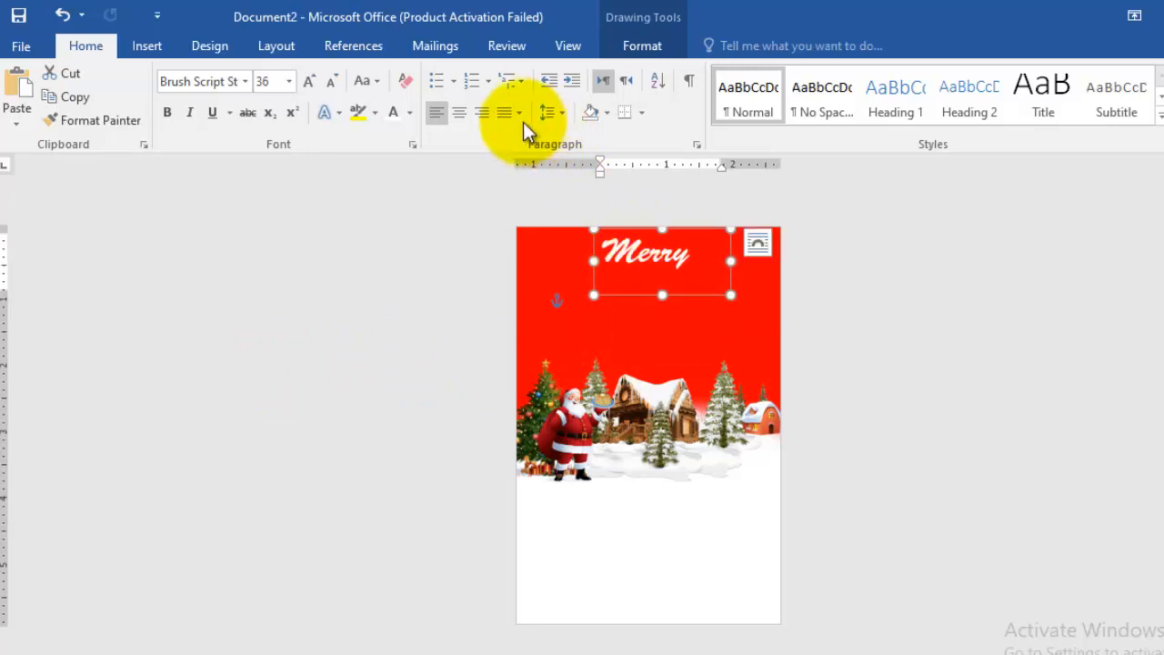
click(458, 113)
drag(622, 292, 602, 293)
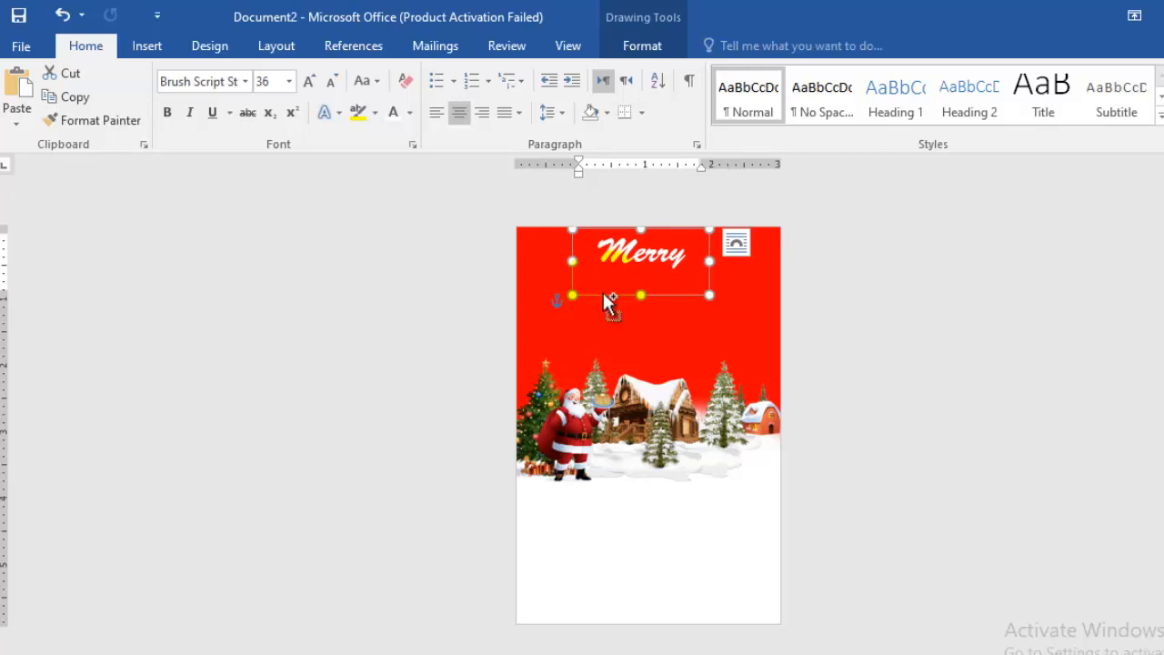
Duplicate the "Merry" text box, place the copy directly below the original and put the cursor in its text
key(ctrl+v)
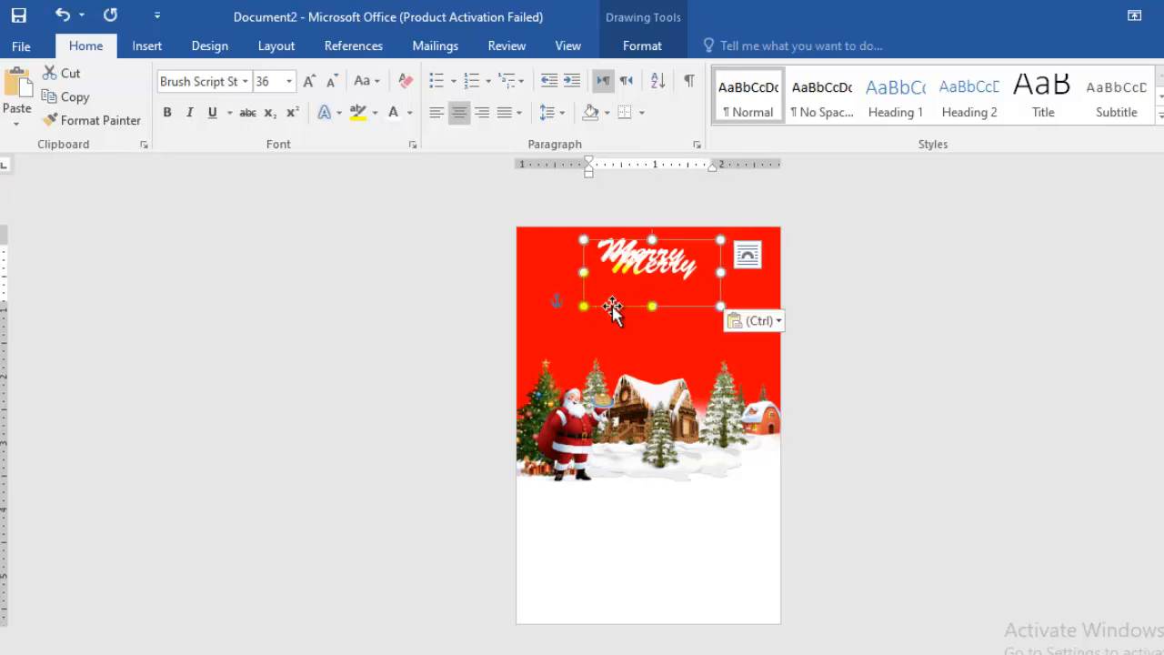
drag(610, 312, 592, 345)
click(641, 300)
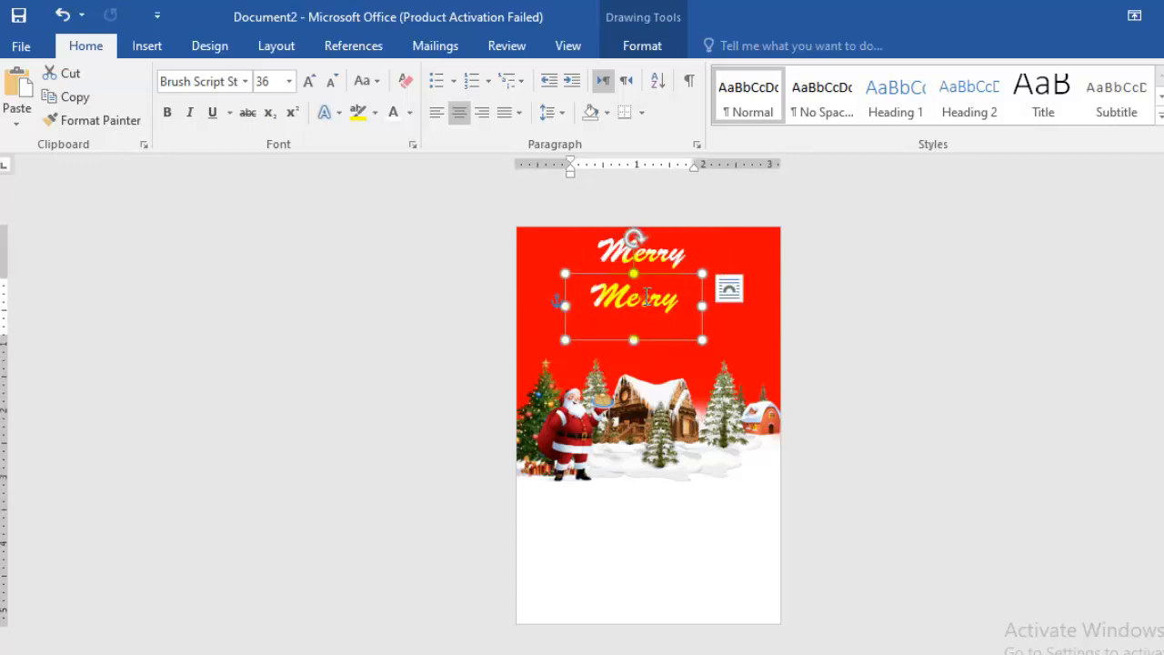
Replace the copied "Merry" text in the lower text box with "Christmas"
drag(683, 300, 591, 307)
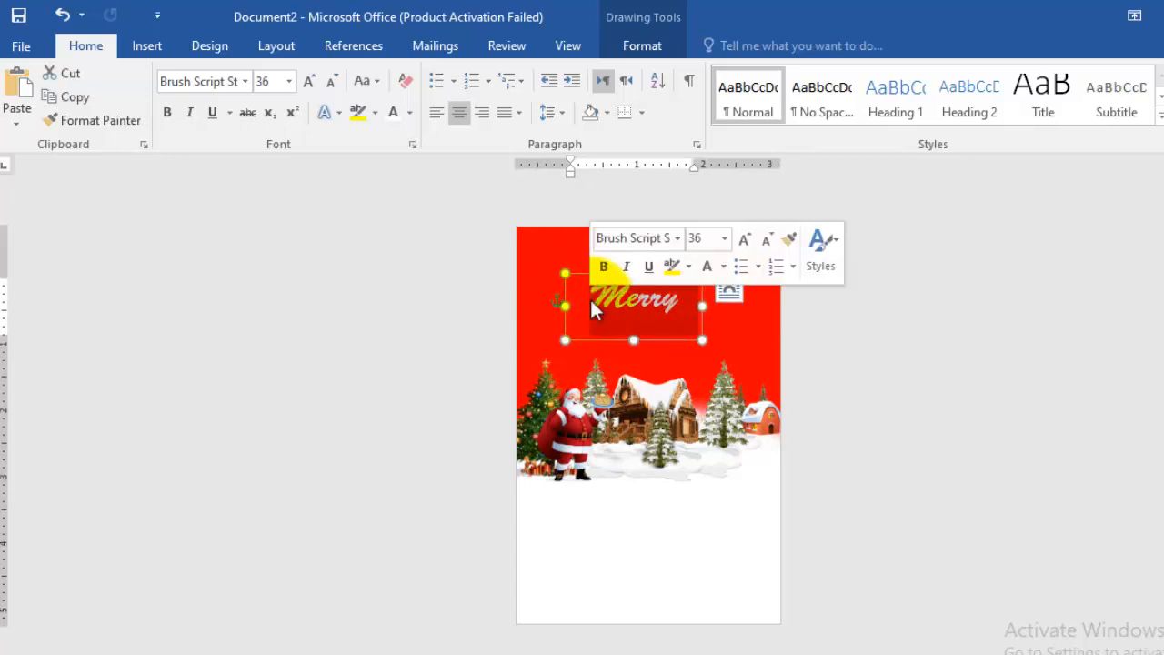
text(C)
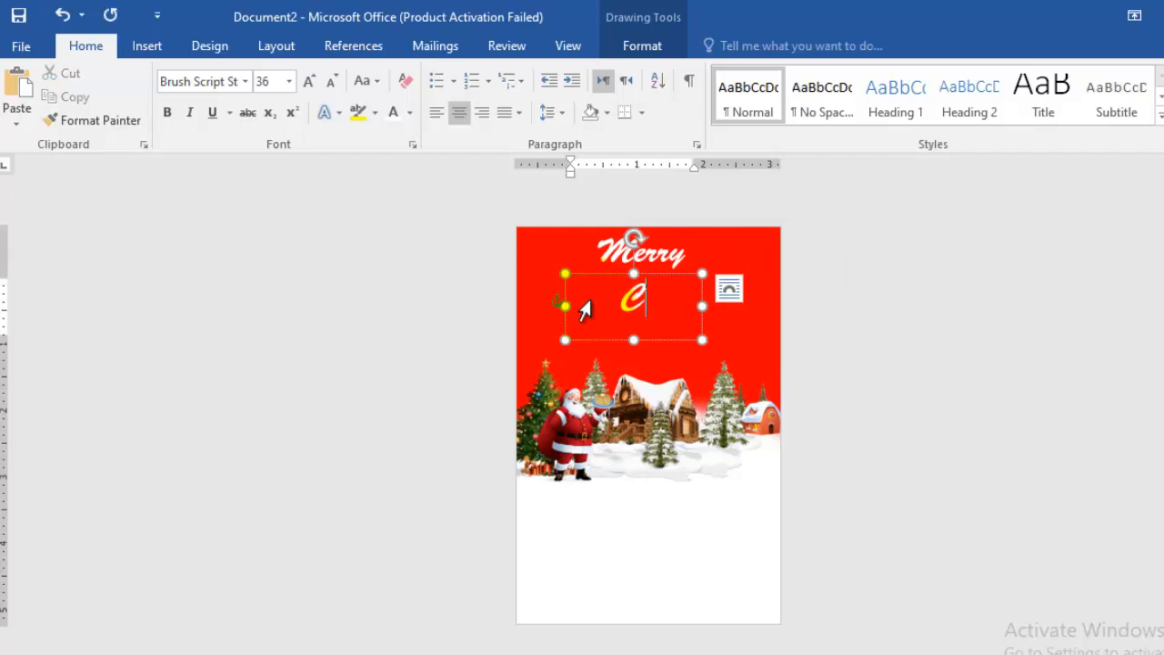
text(hris)
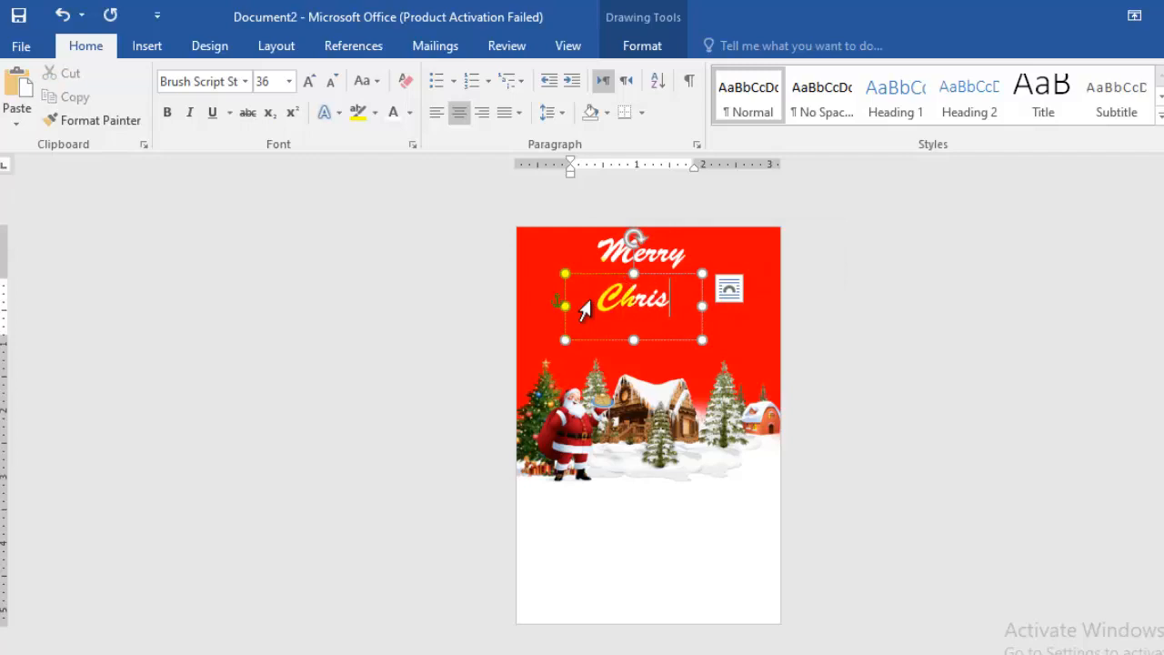
text(tma)
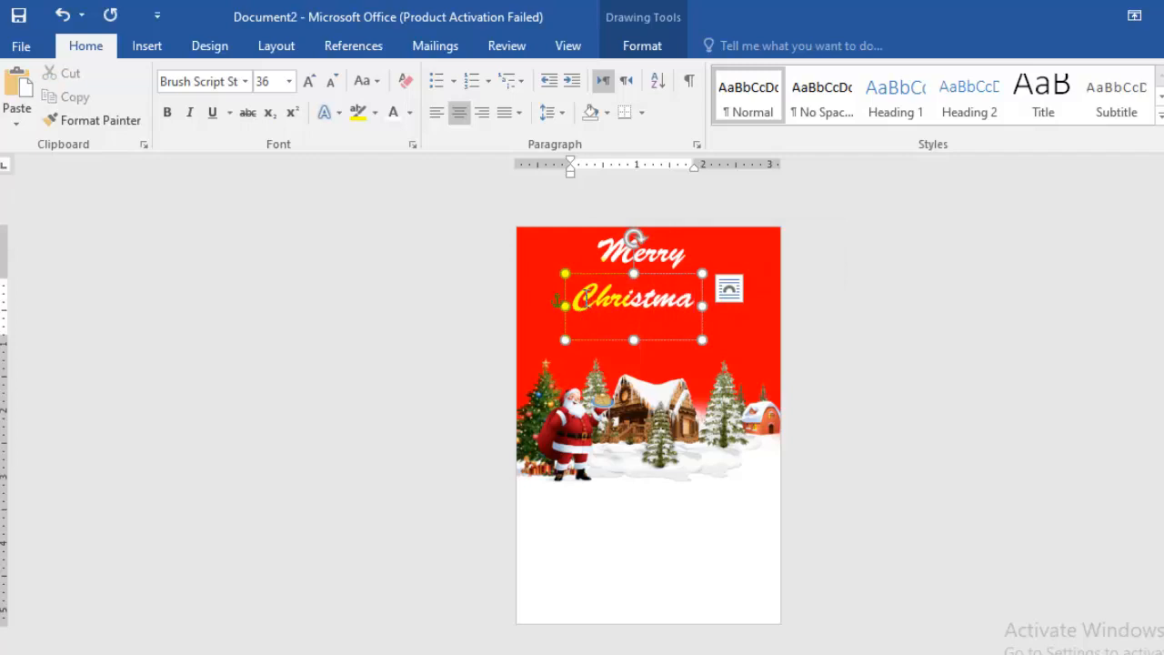
Set the visible "Christma" letters in the lower text box to font size 60
mouse_move(696, 307)
mouse_down()
mouse_move(574, 307)
mouse_move(693, 308)
mouse_up()
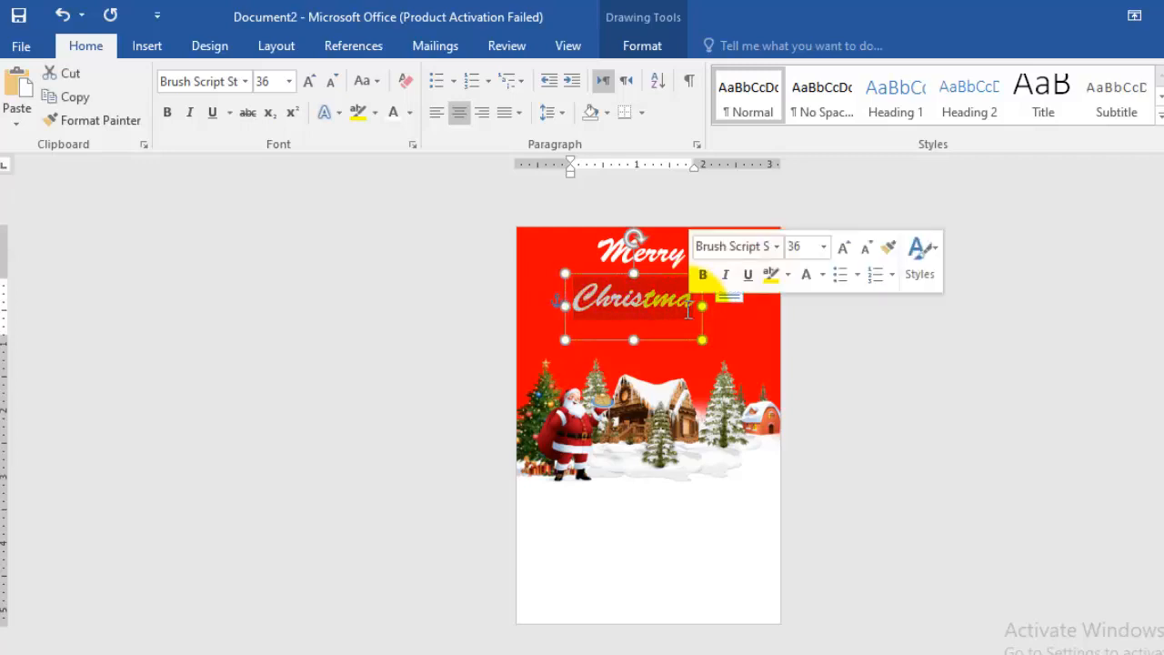
click(289, 81)
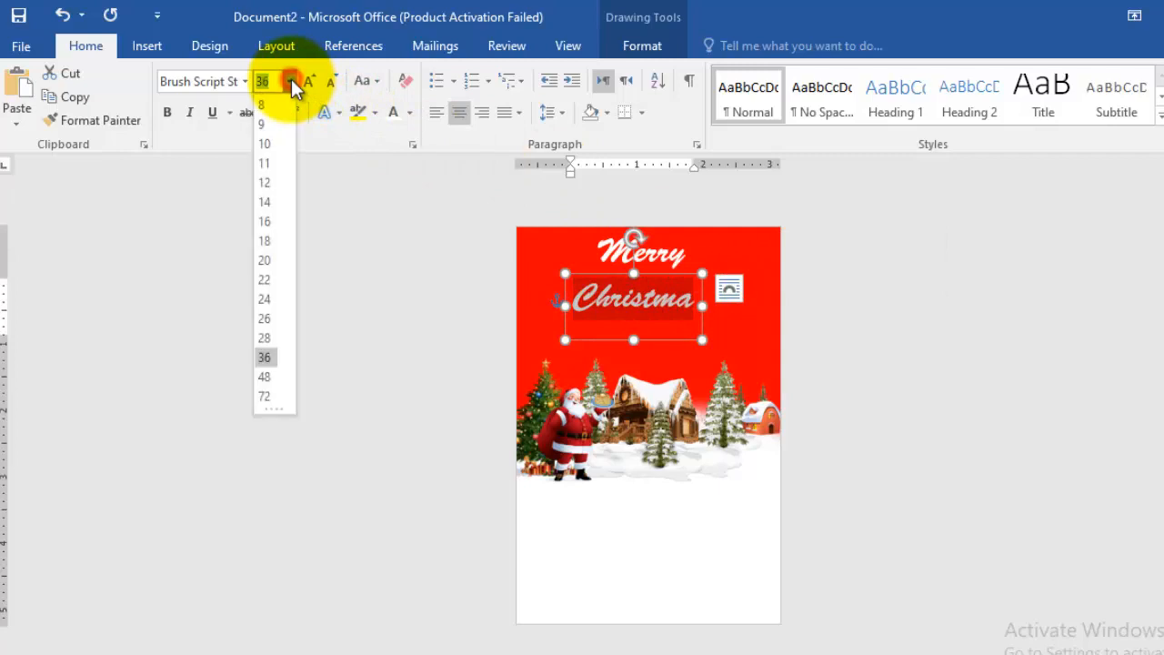
click(271, 376)
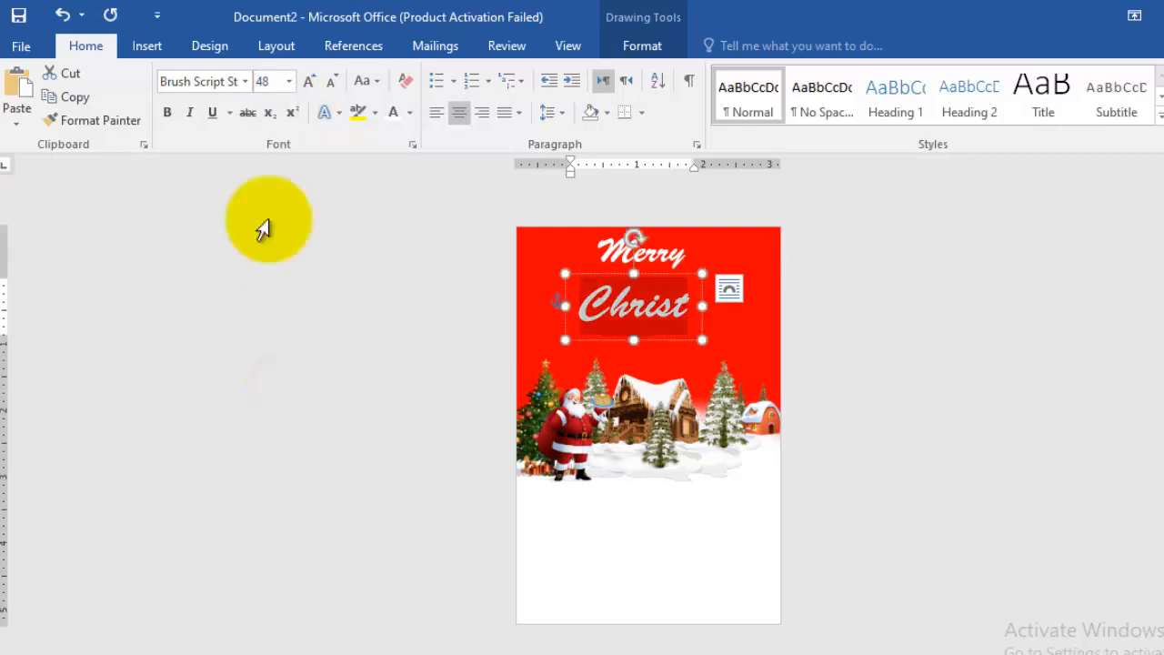
click(271, 86)
text(60)
key(Return)
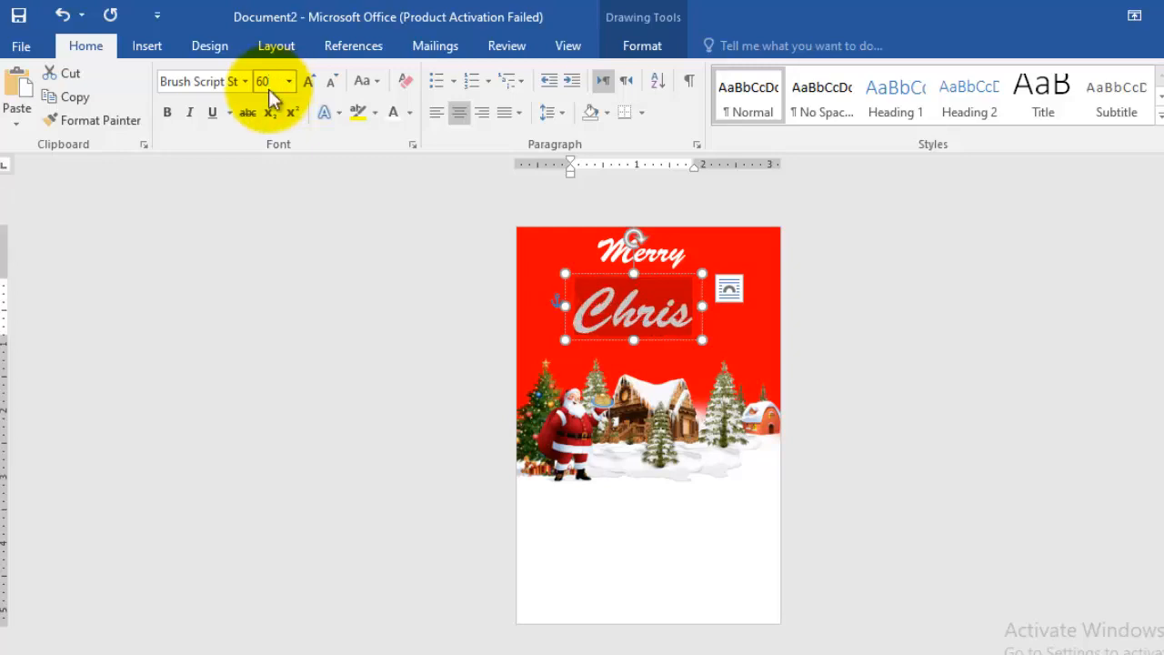
Widen the "Christmas" text box until the whole word fits and shift it left so it spans the card's width
drag(703, 307, 808, 314)
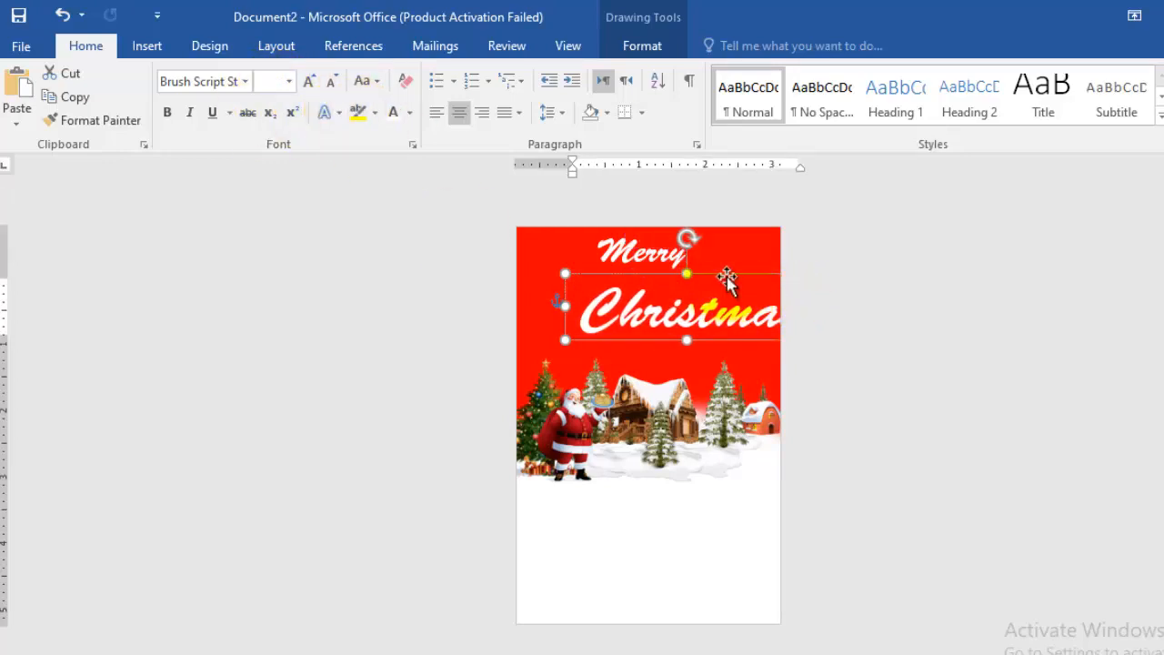
drag(727, 281, 681, 278)
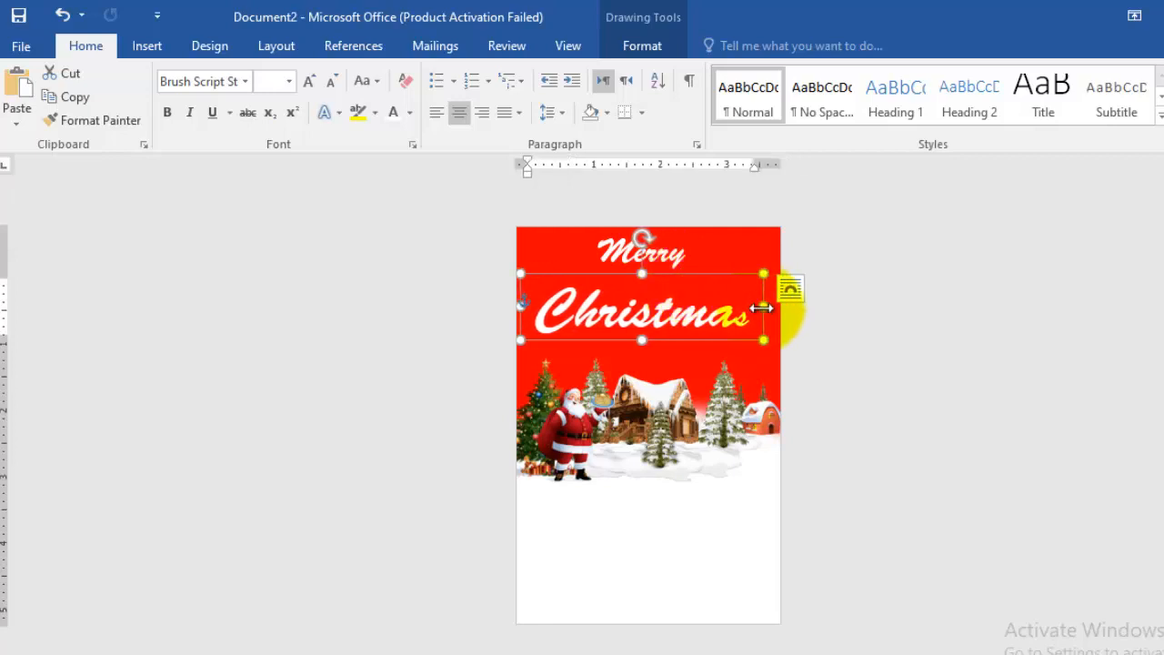
drag(762, 308, 775, 307)
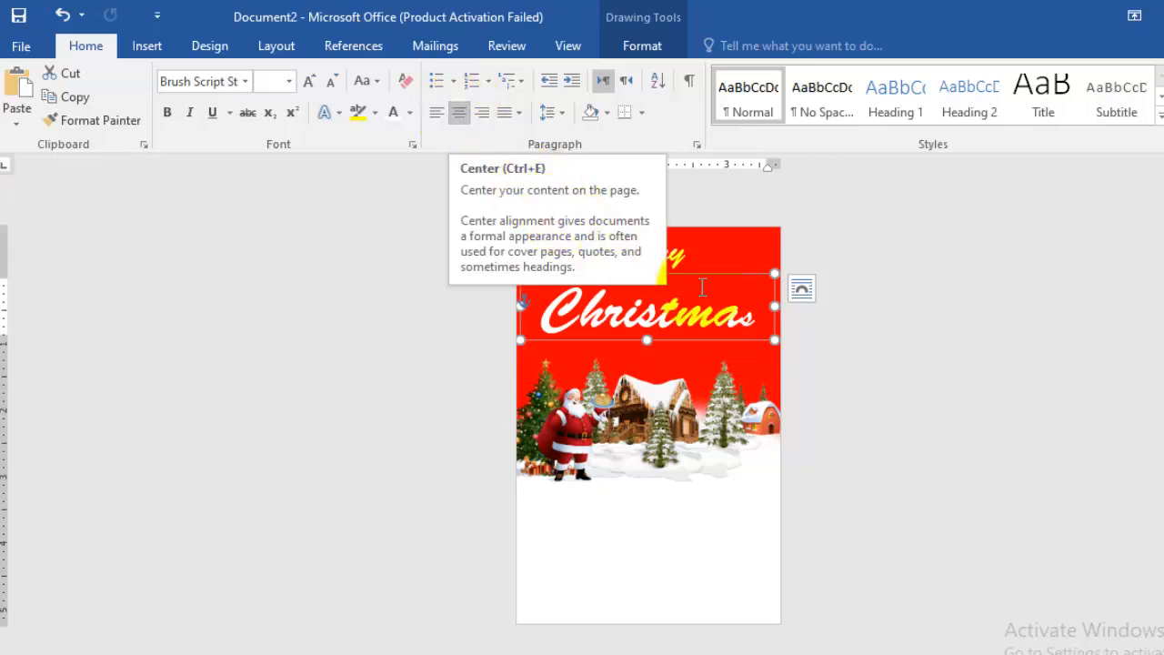
click(774, 312)
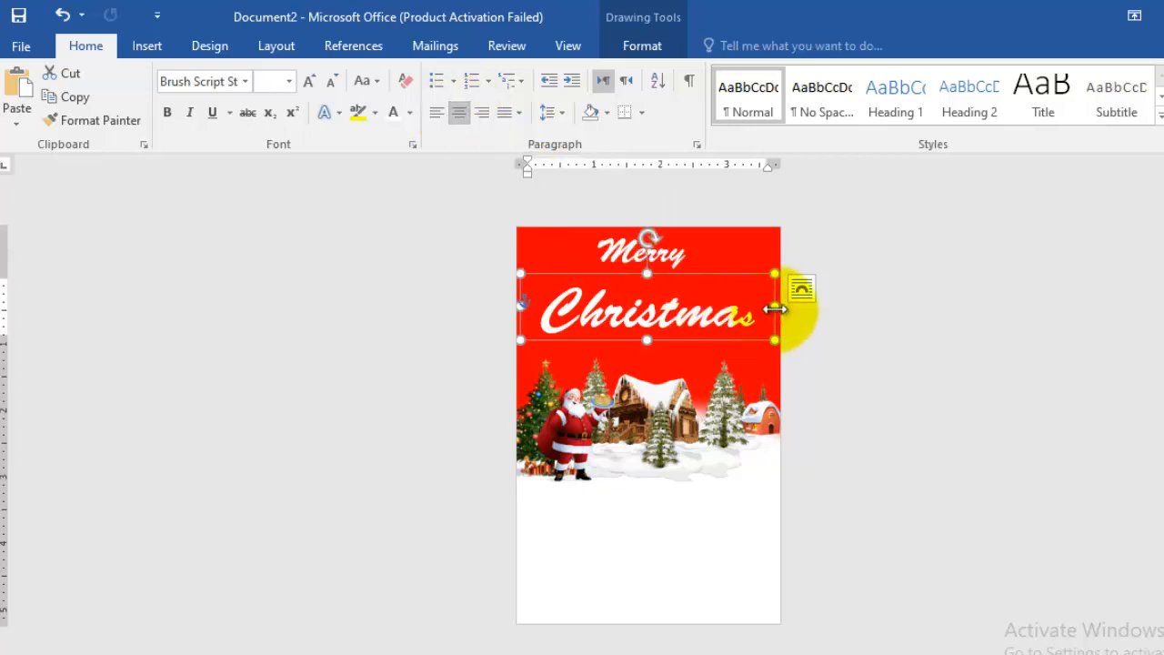
click(681, 523)
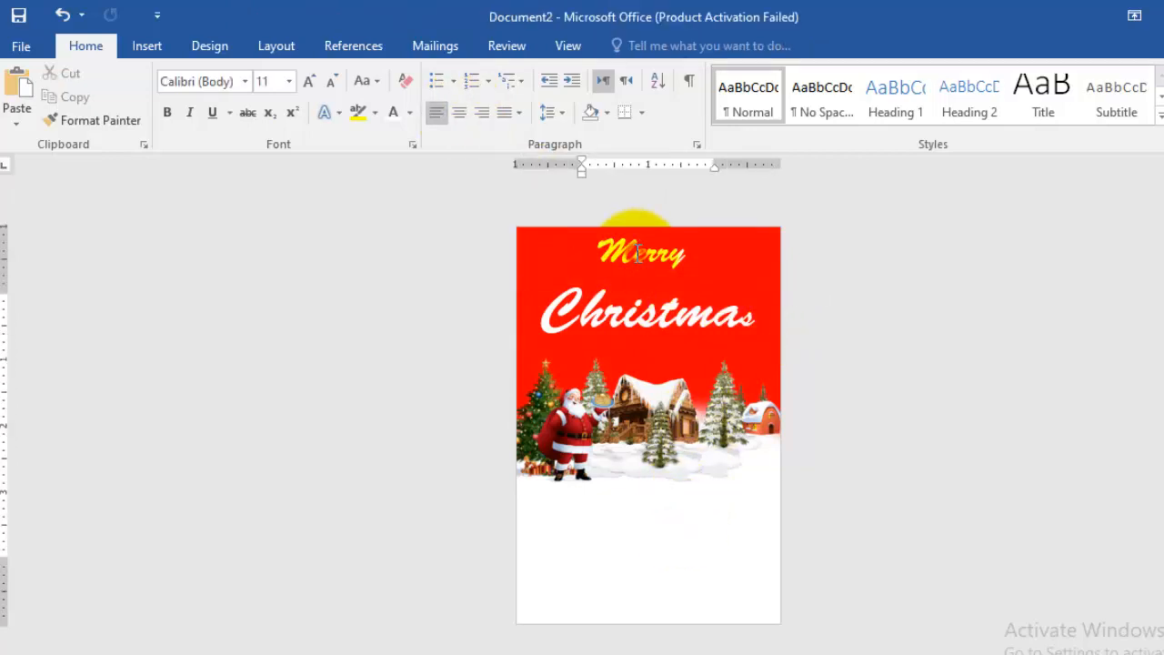
Move the "Merry" text box slightly down and right so it sits centred just above "Christmas"
click(638, 253)
click(655, 296)
drag(655, 296, 655, 303)
click(674, 539)
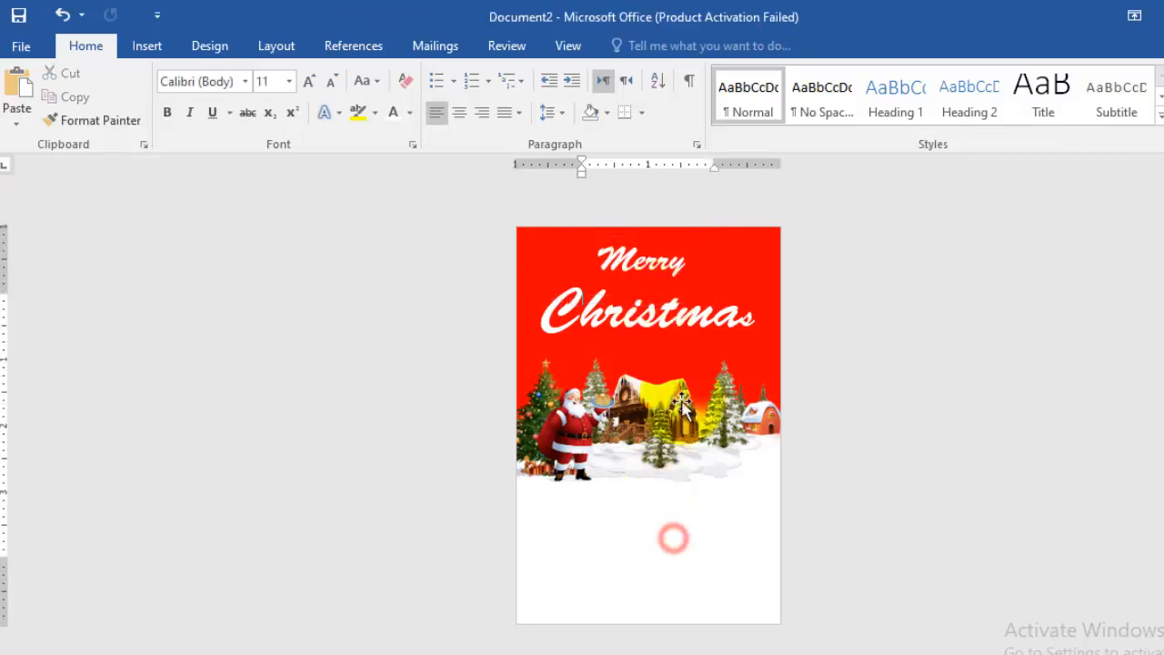
click(649, 253)
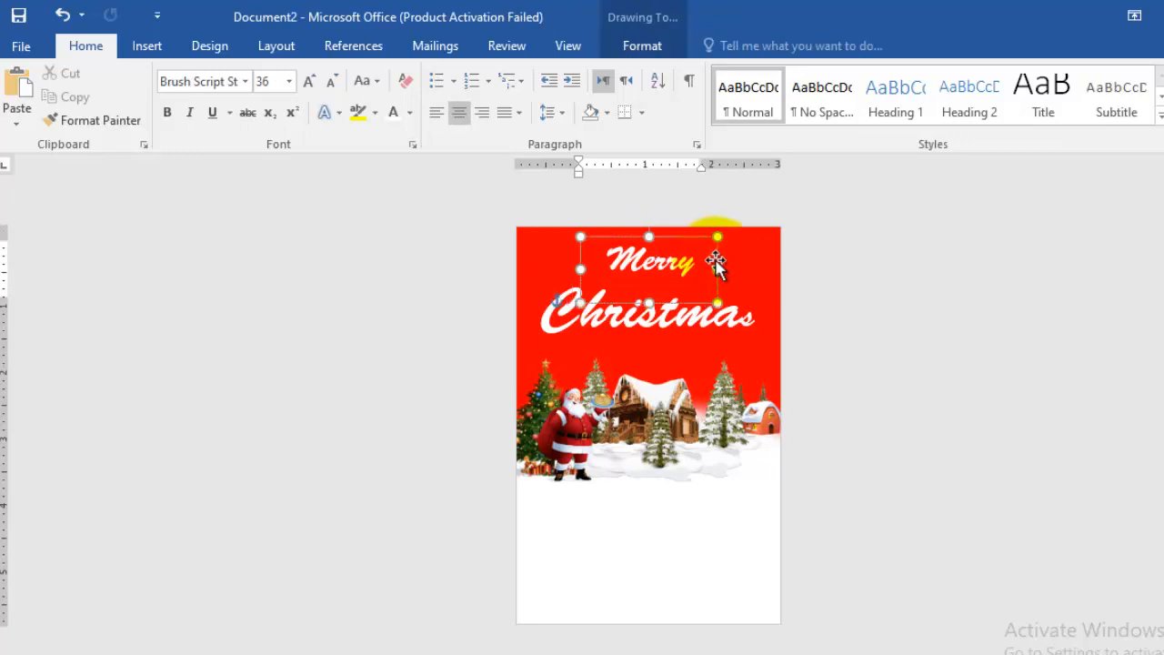
click(649, 539)
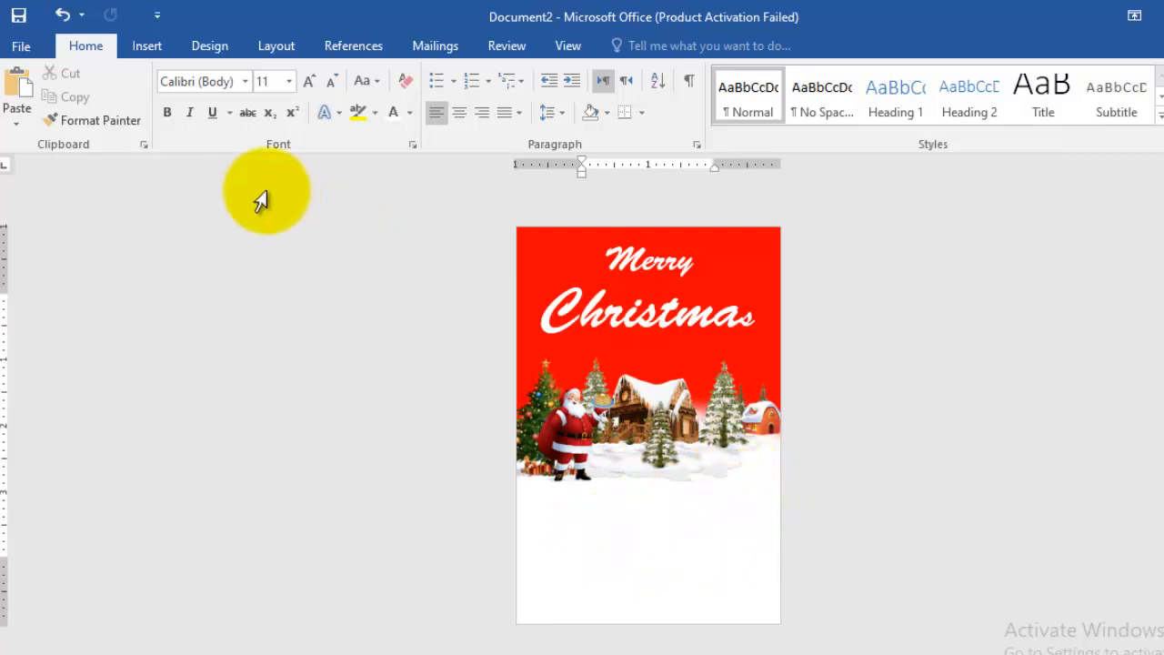
Apply an outer shadow falling to the lower left to the "Christmas" text box
click(147, 45)
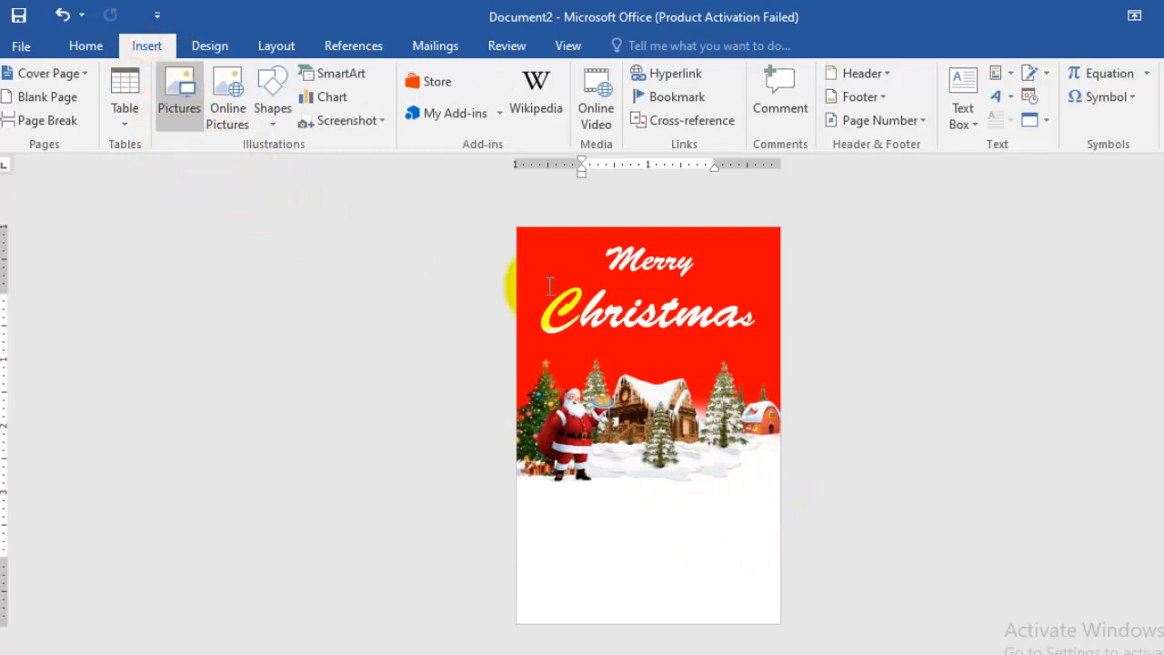
click(607, 305)
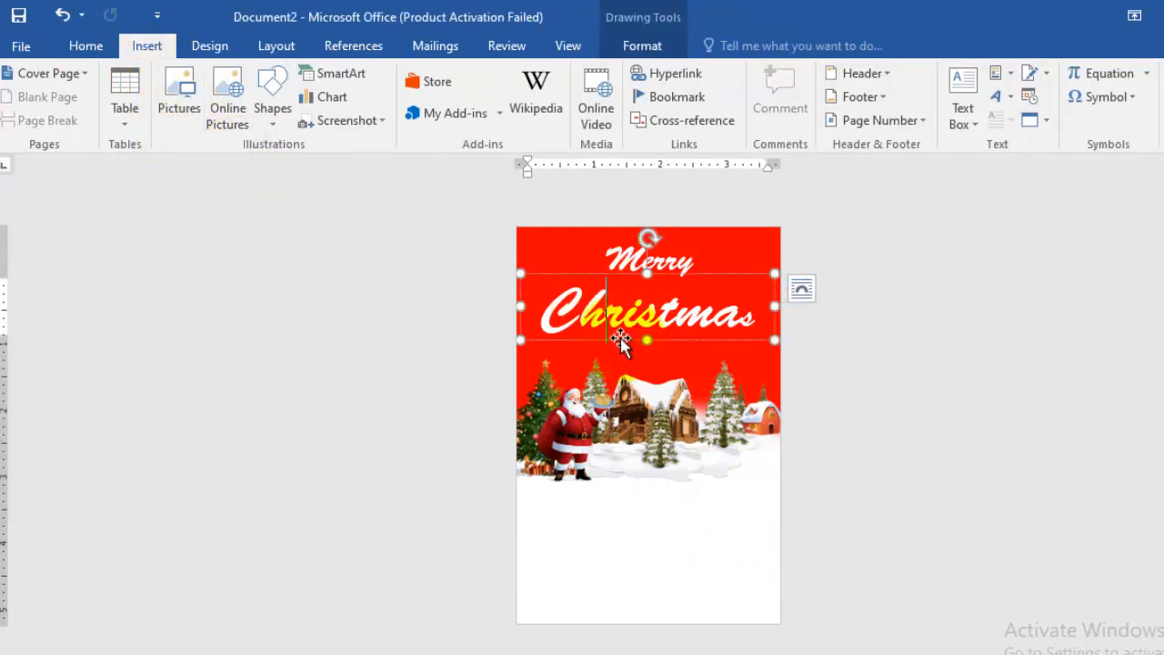
click(620, 339)
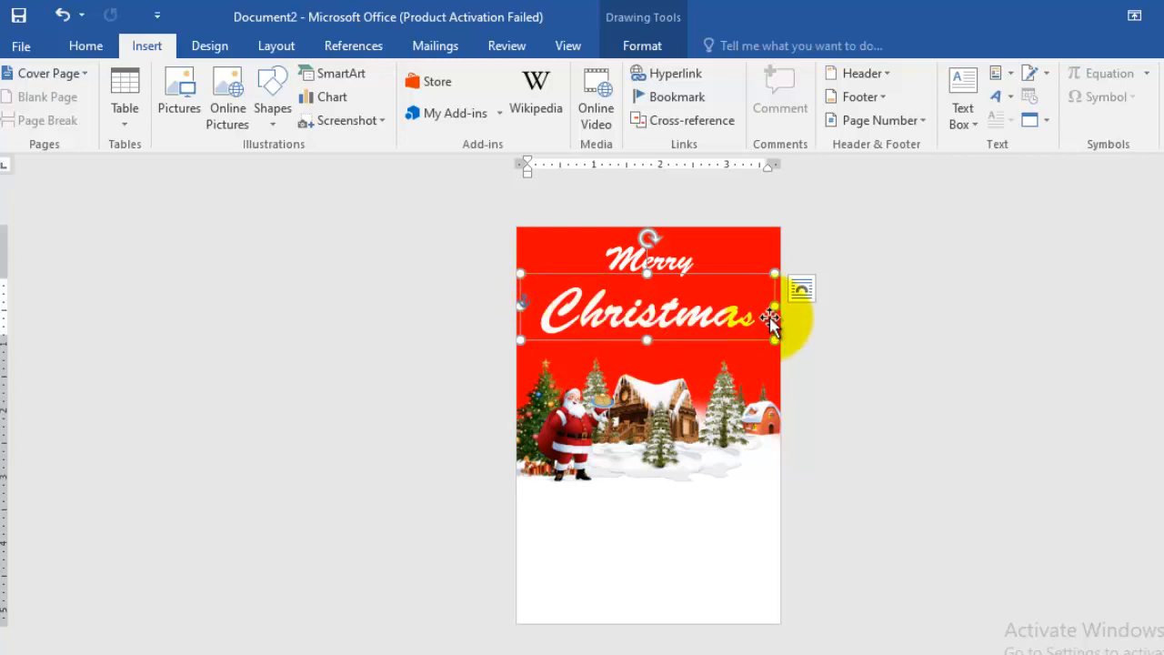
click(643, 47)
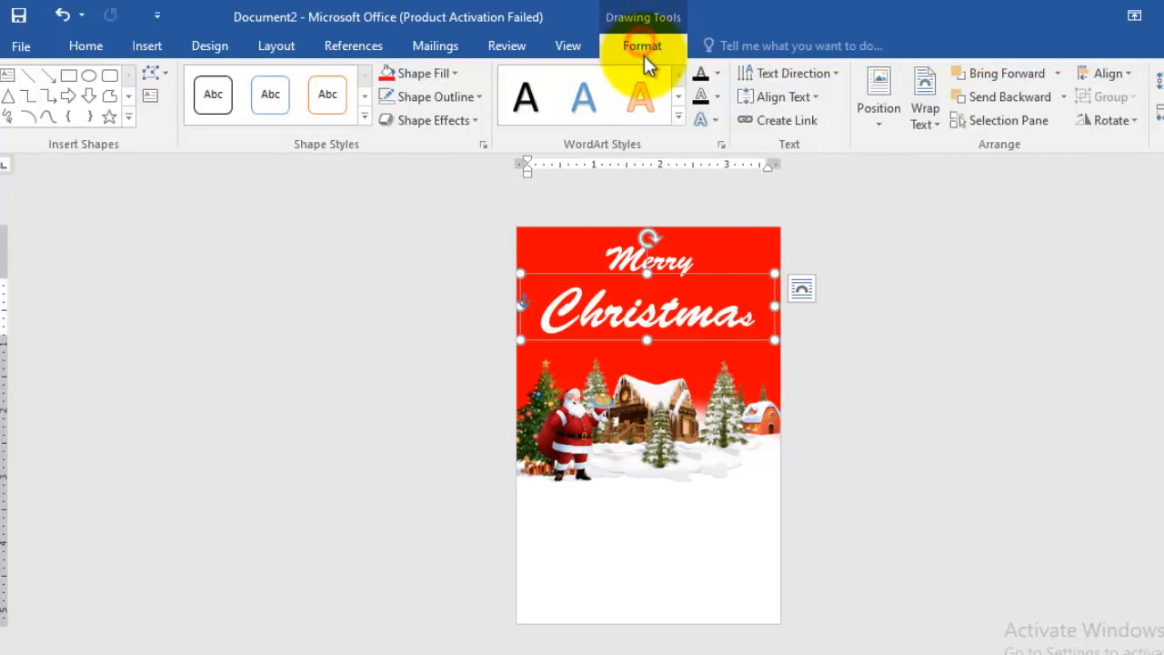
click(701, 517)
click(679, 326)
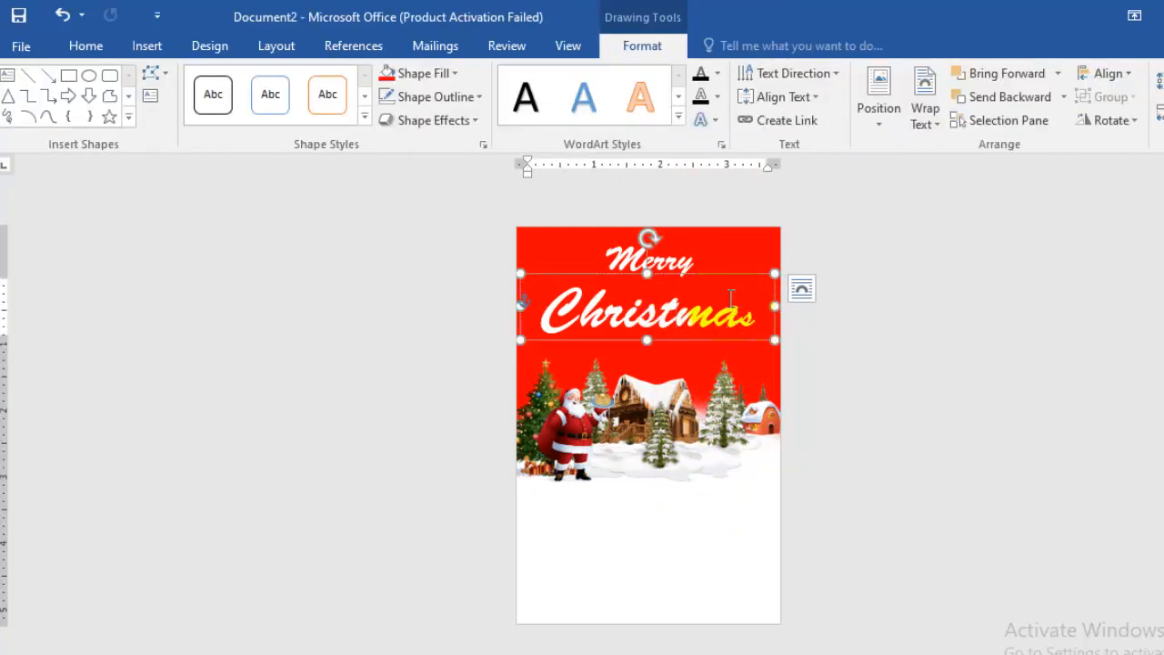
click(471, 120)
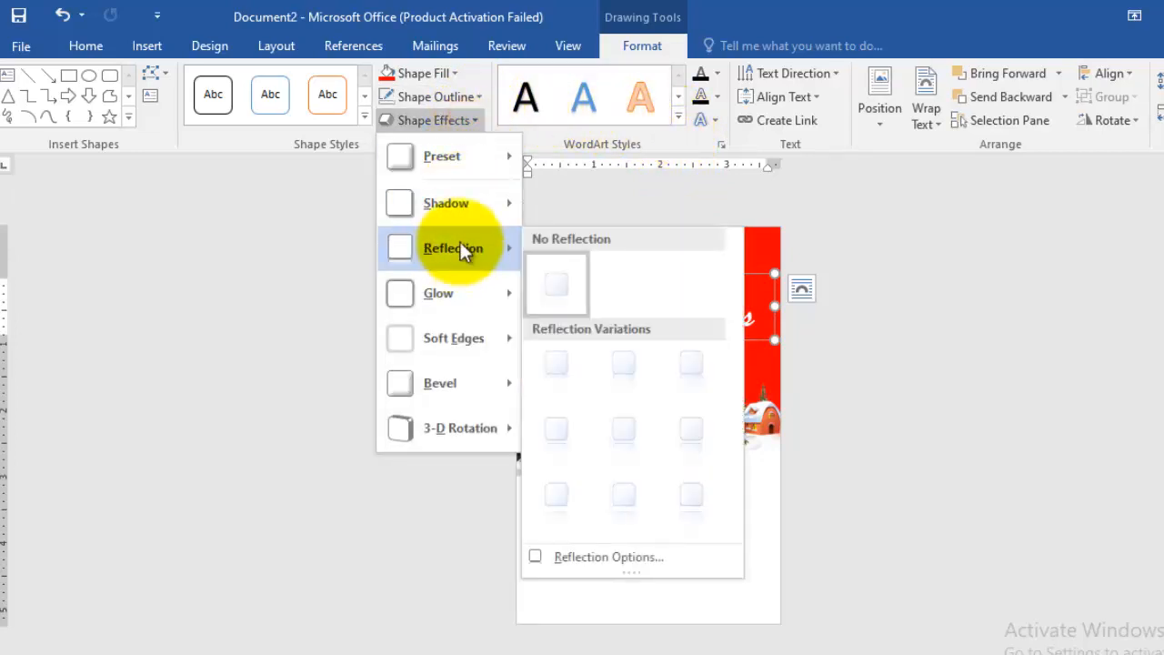
mouse_move(482, 211)
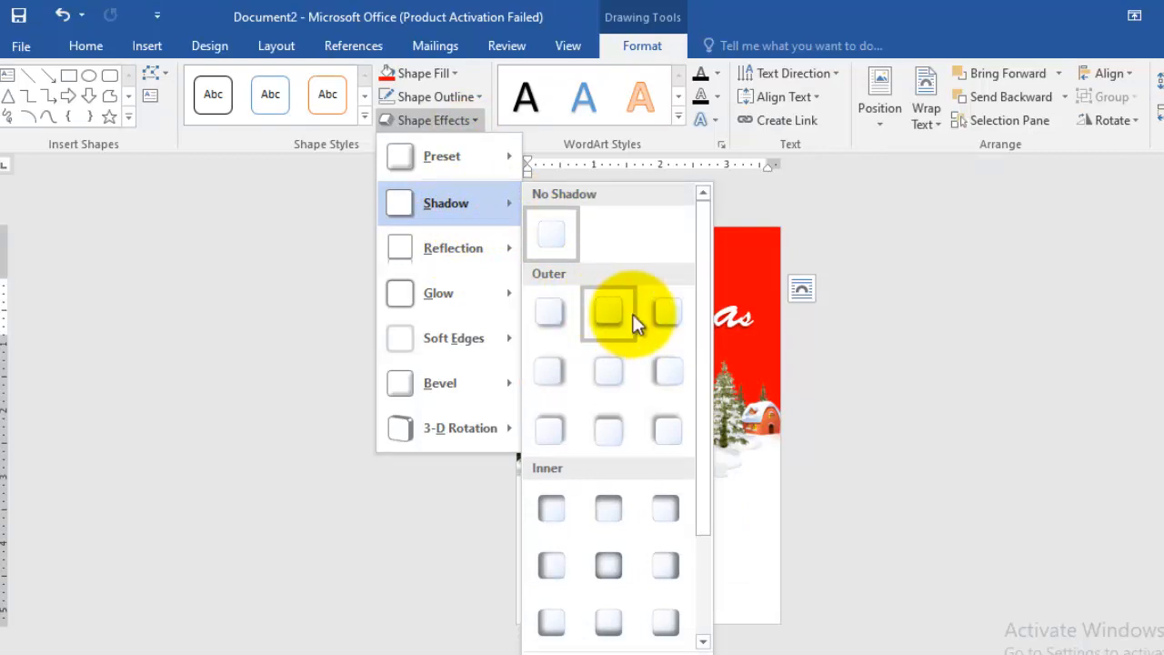
click(666, 314)
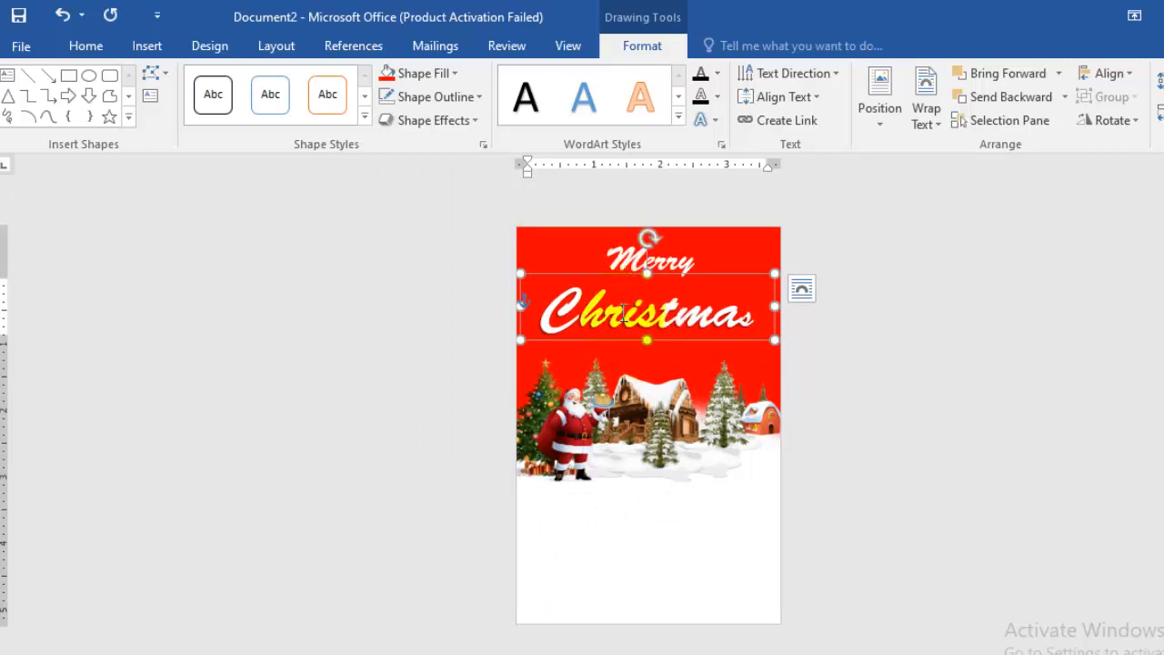
Try the fourth preset shape effect in the first row on the "Christmas" text box and undo it
click(448, 123)
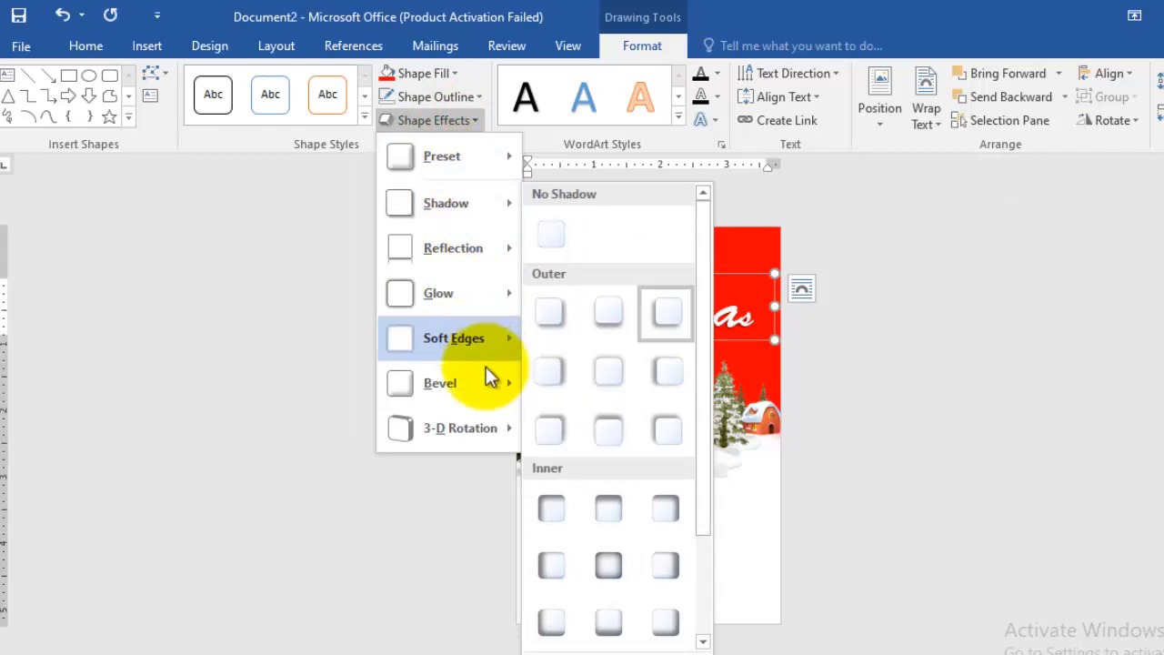
mouse_move(463, 162)
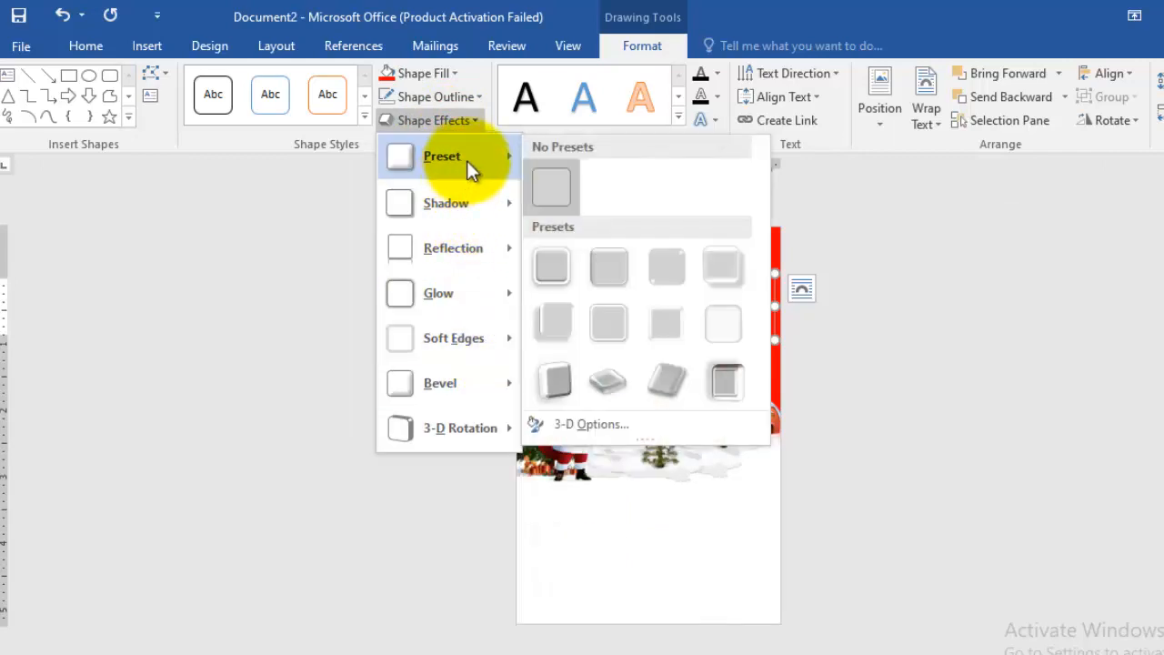
click(721, 269)
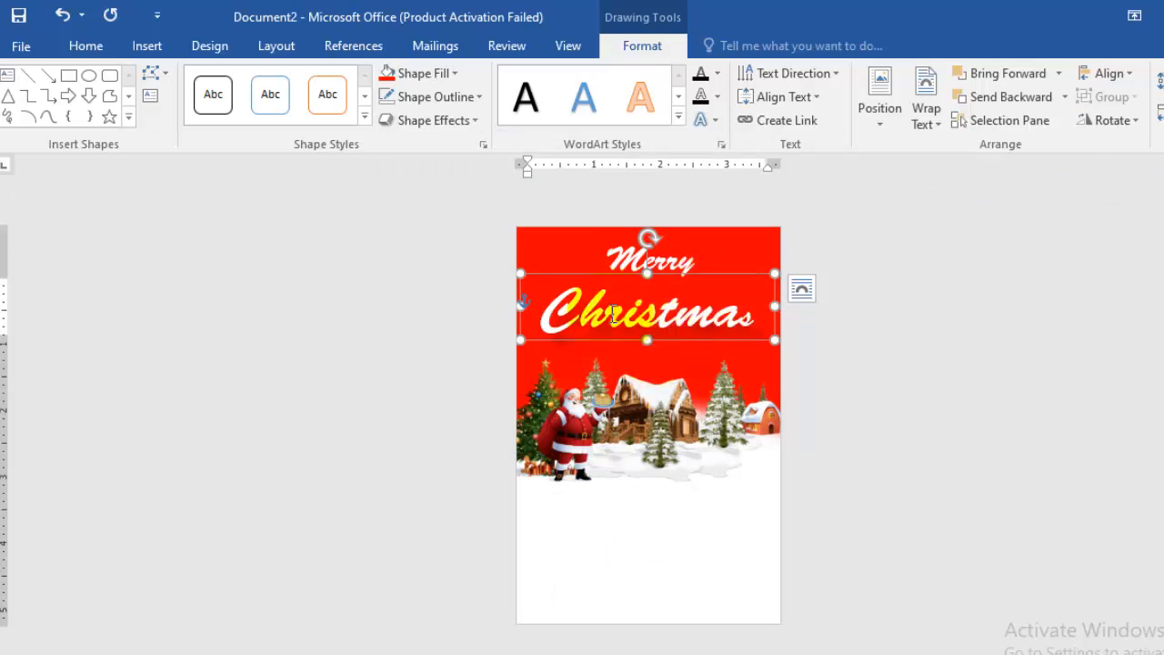
key(ctrl+z)
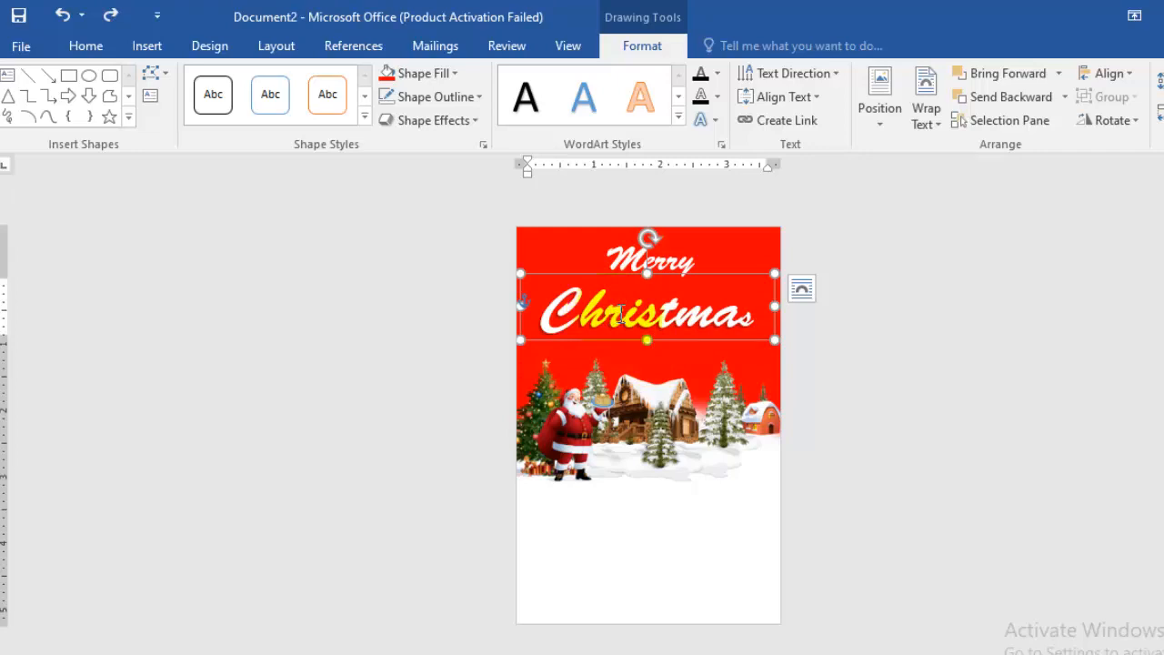
Apply the same lower-left outer shadow to the "Merry" text box
click(671, 264)
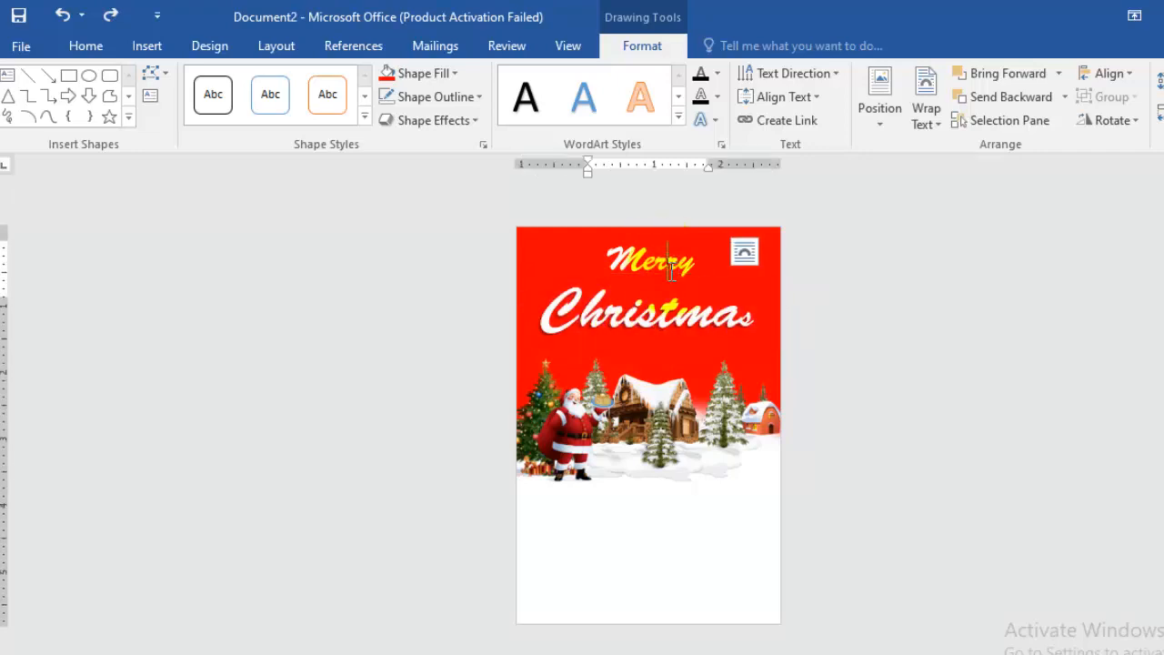
drag(704, 270, 614, 266)
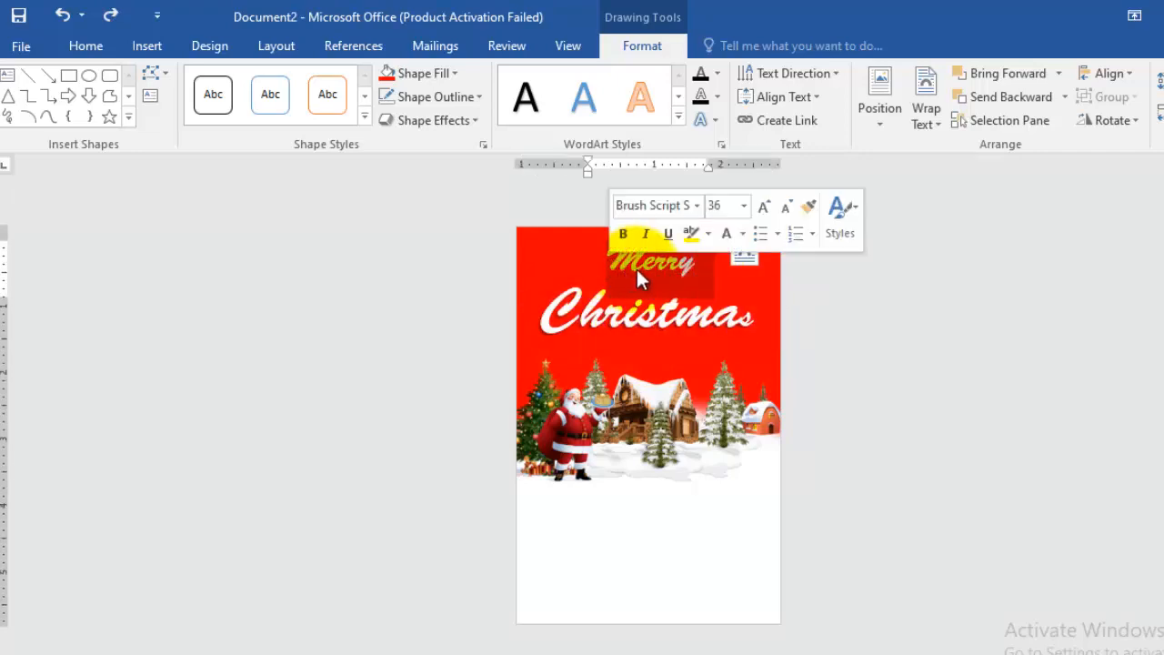
click(681, 261)
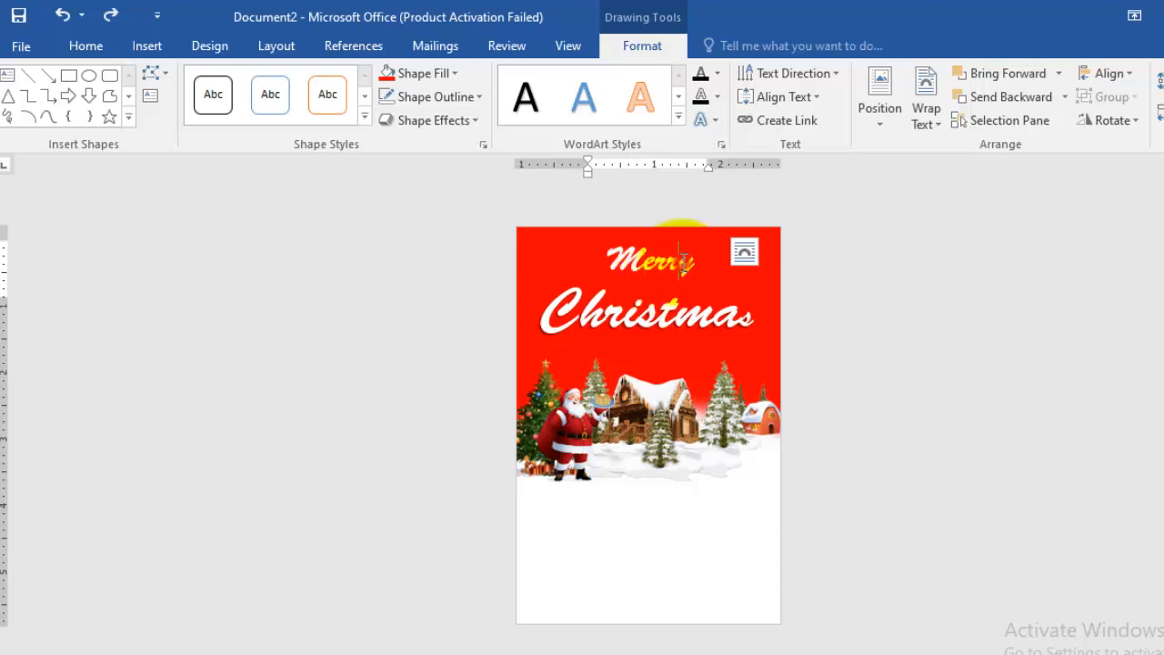
click(701, 304)
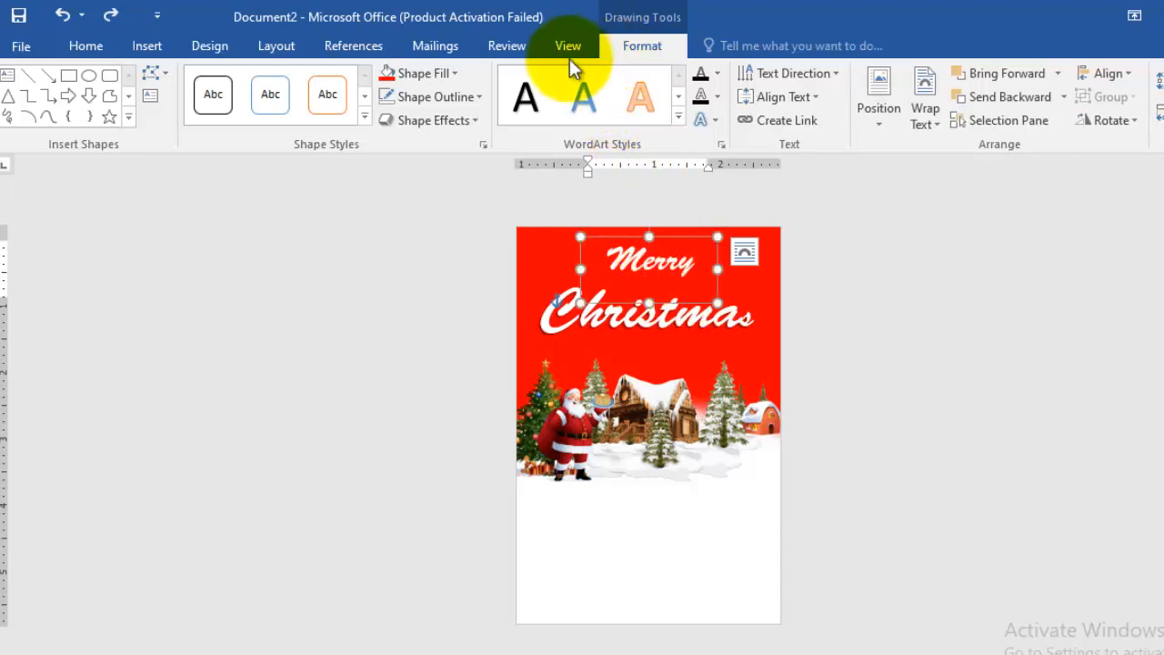
click(465, 122)
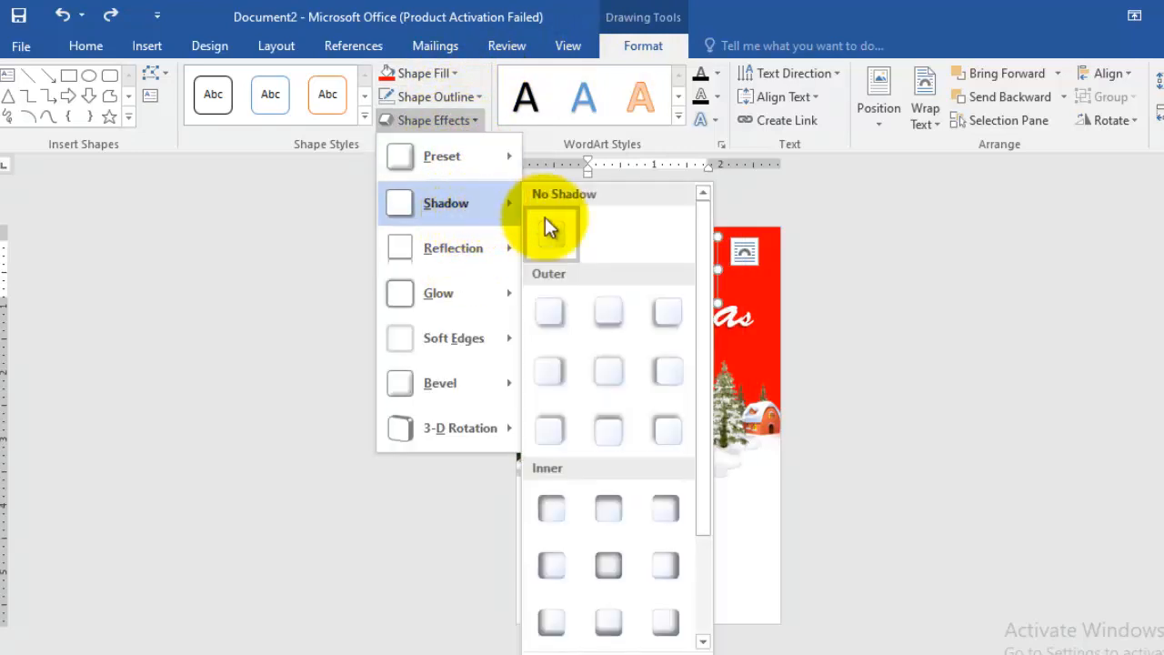
click(667, 315)
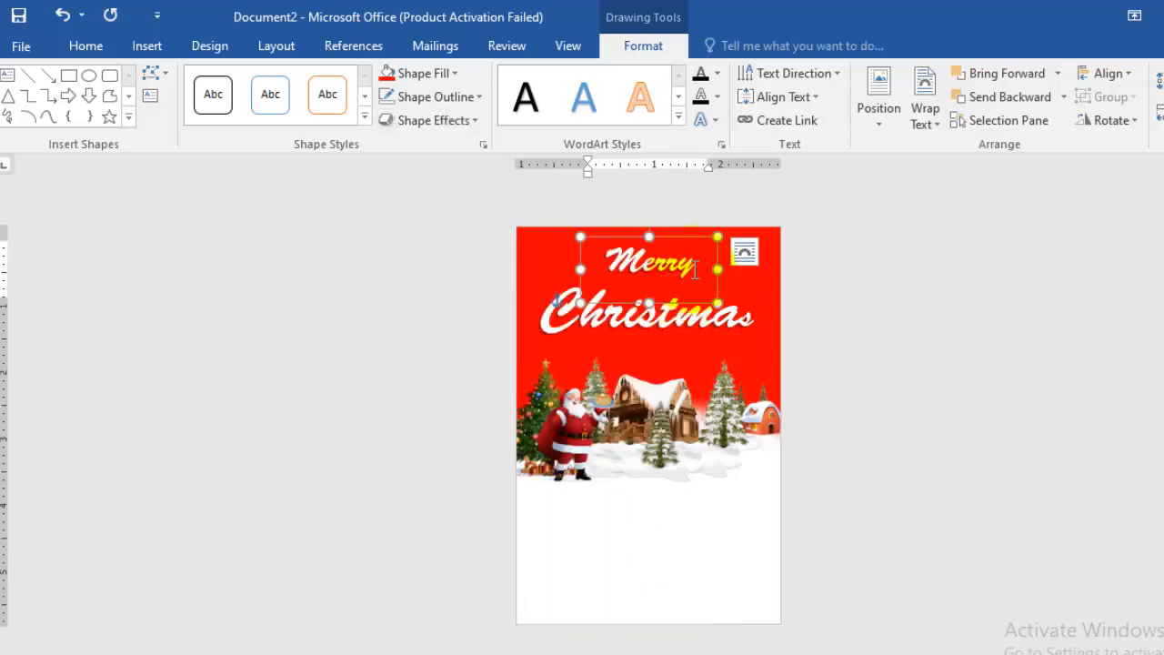
Enlarge the "Merry" text by one font size increment
drag(676, 271, 609, 258)
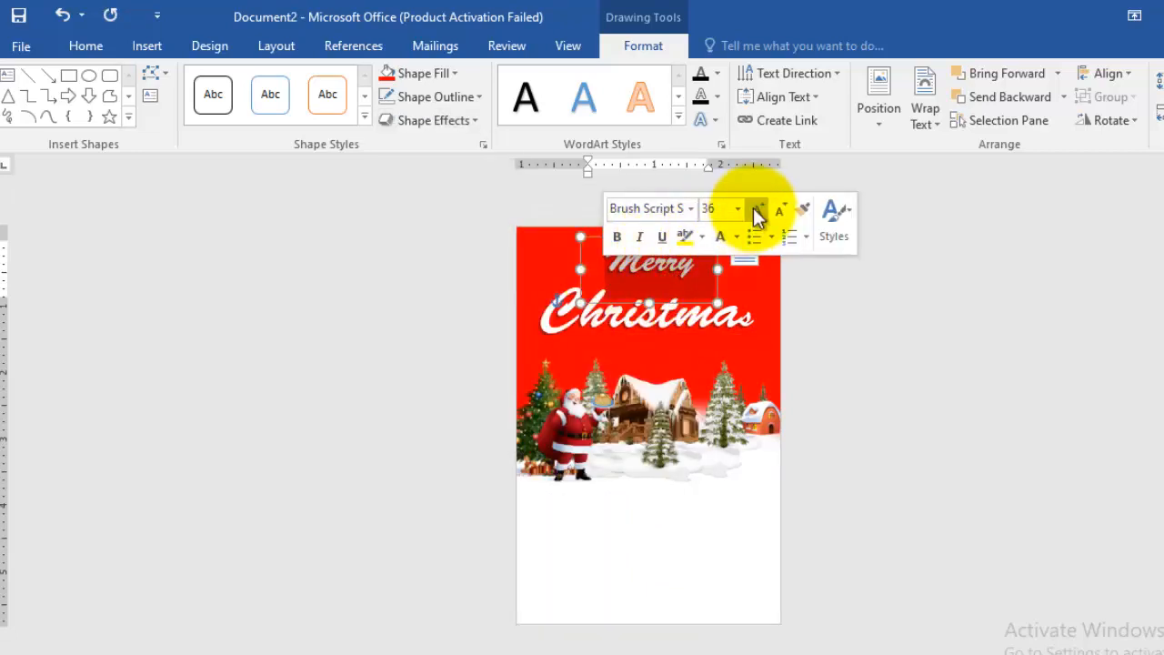
click(756, 209)
click(647, 531)
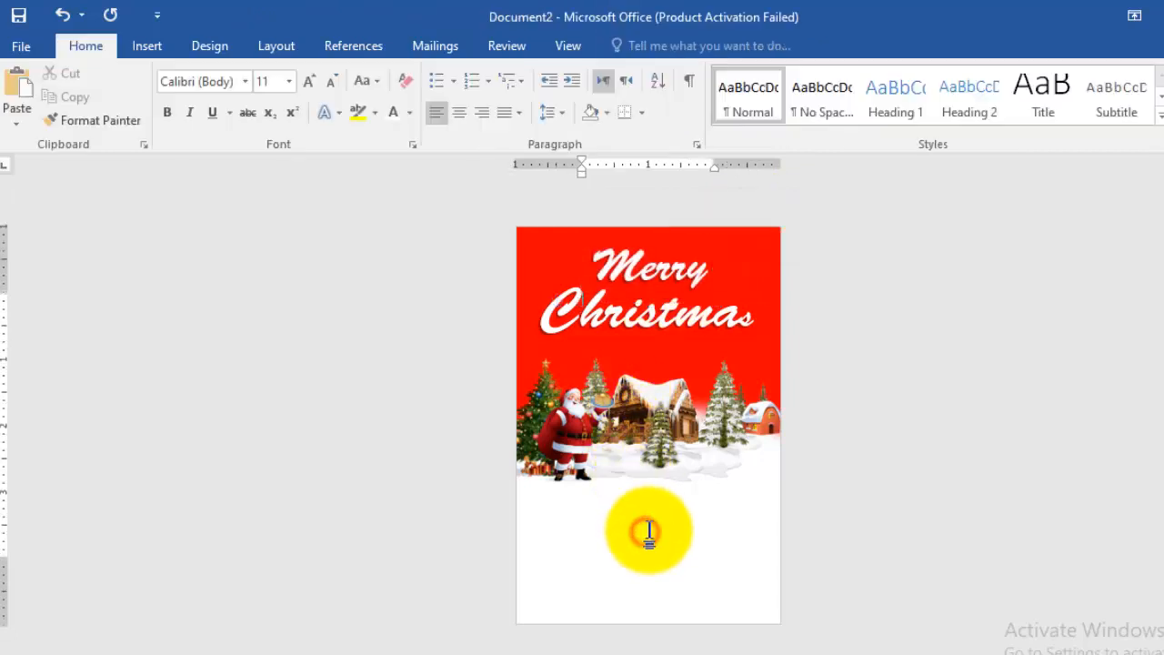
Move the "Christmas" text box slightly down and right so it sits clear of the enlarged "Merry" text
click(670, 314)
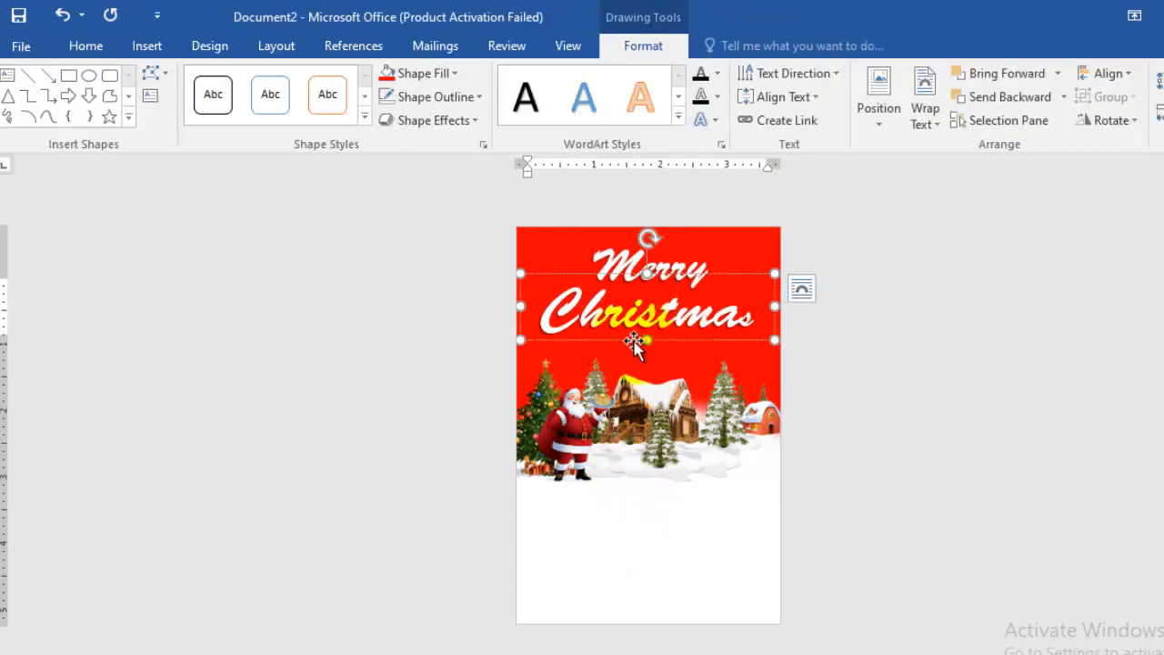
drag(629, 341, 636, 350)
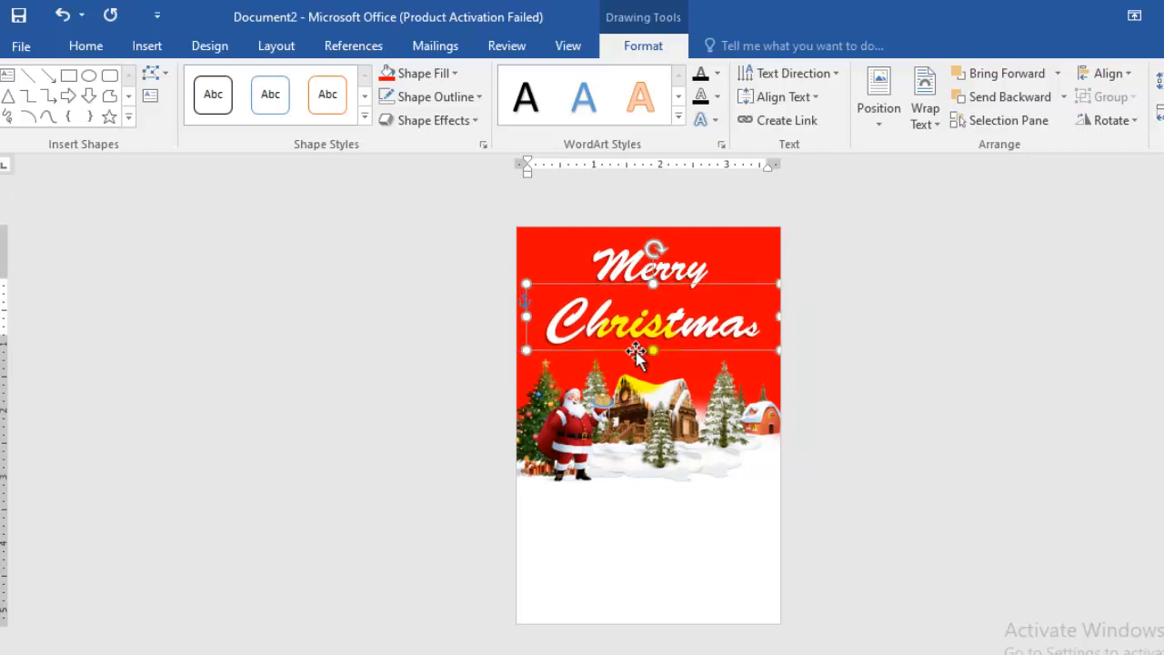
click(661, 550)
click(661, 561)
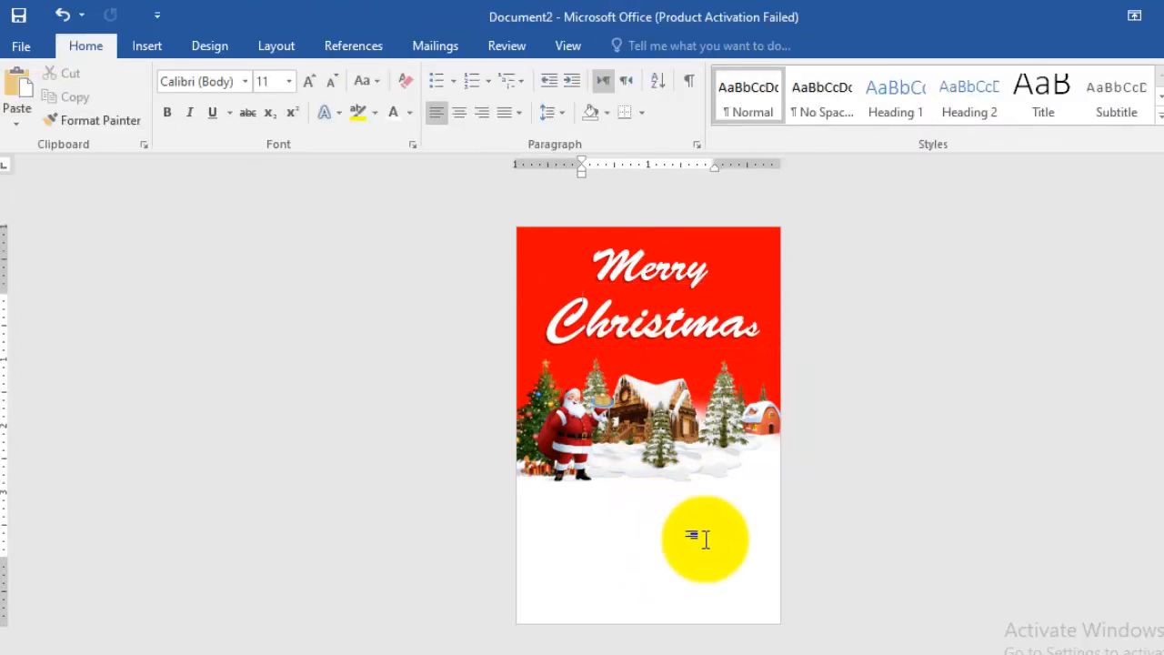
Insert the decorated tree picture download-removebg-preview from the images folder and set its text wrapping to In Front of Text
click(145, 45)
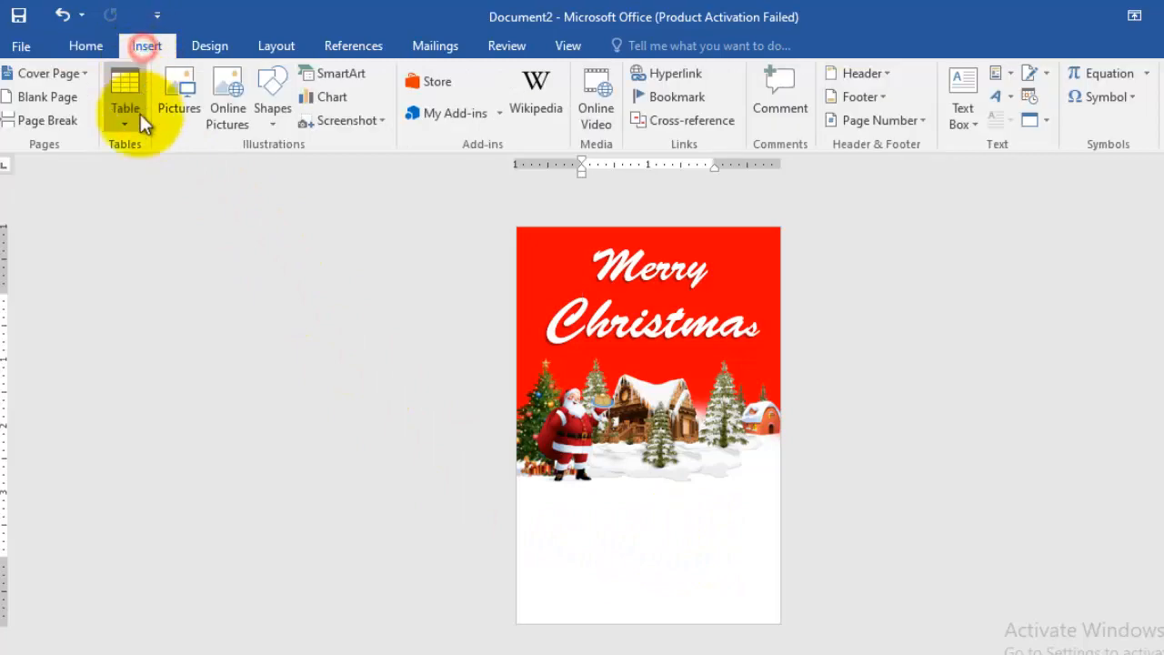
click(182, 105)
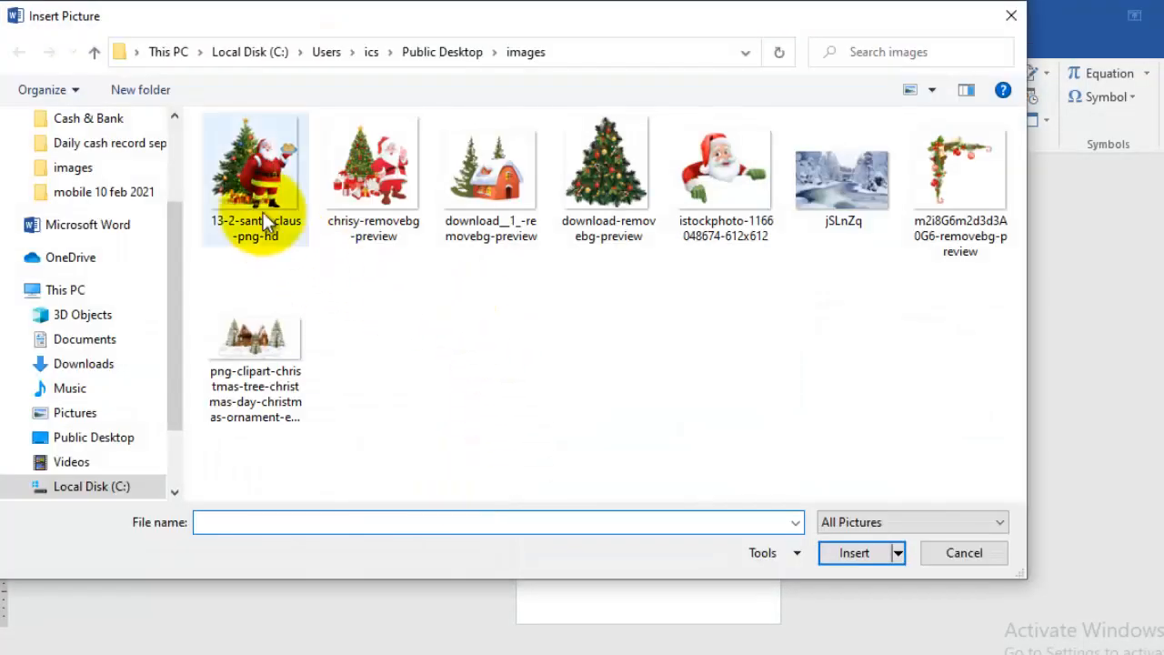
click(637, 168)
click(837, 559)
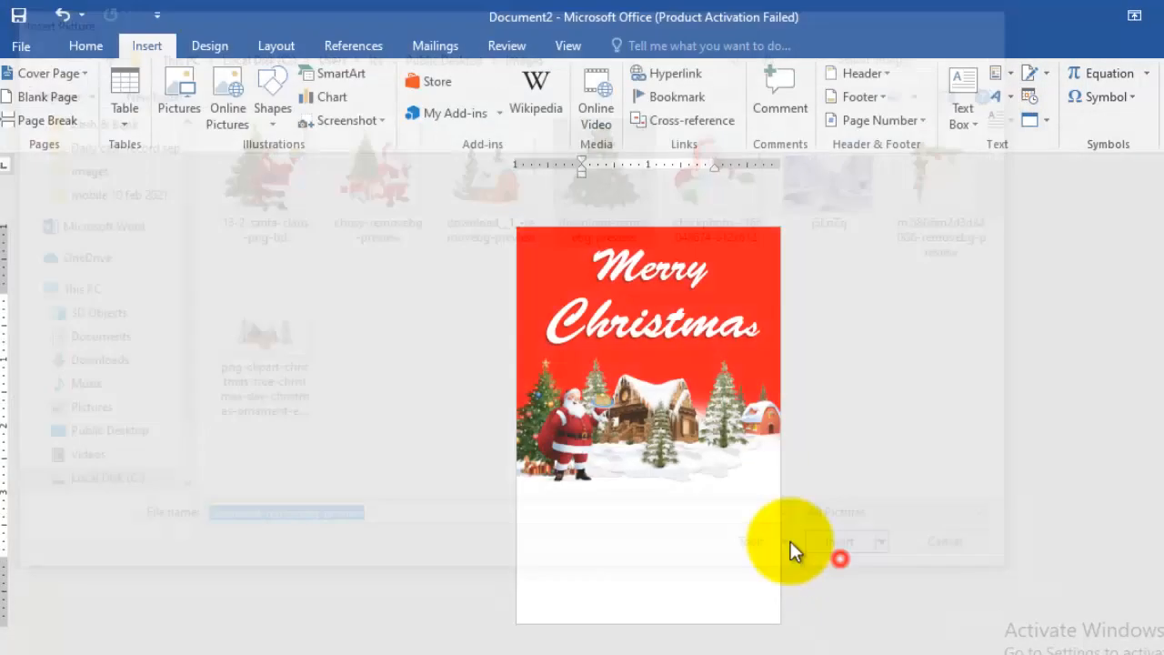
click(844, 116)
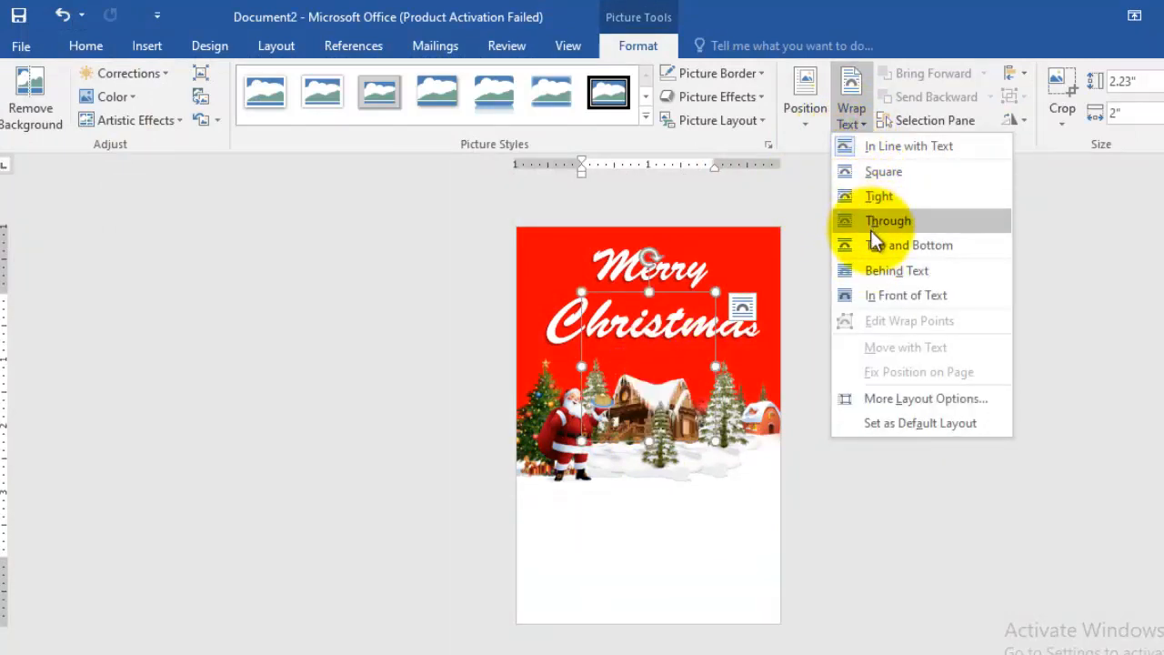
click(881, 296)
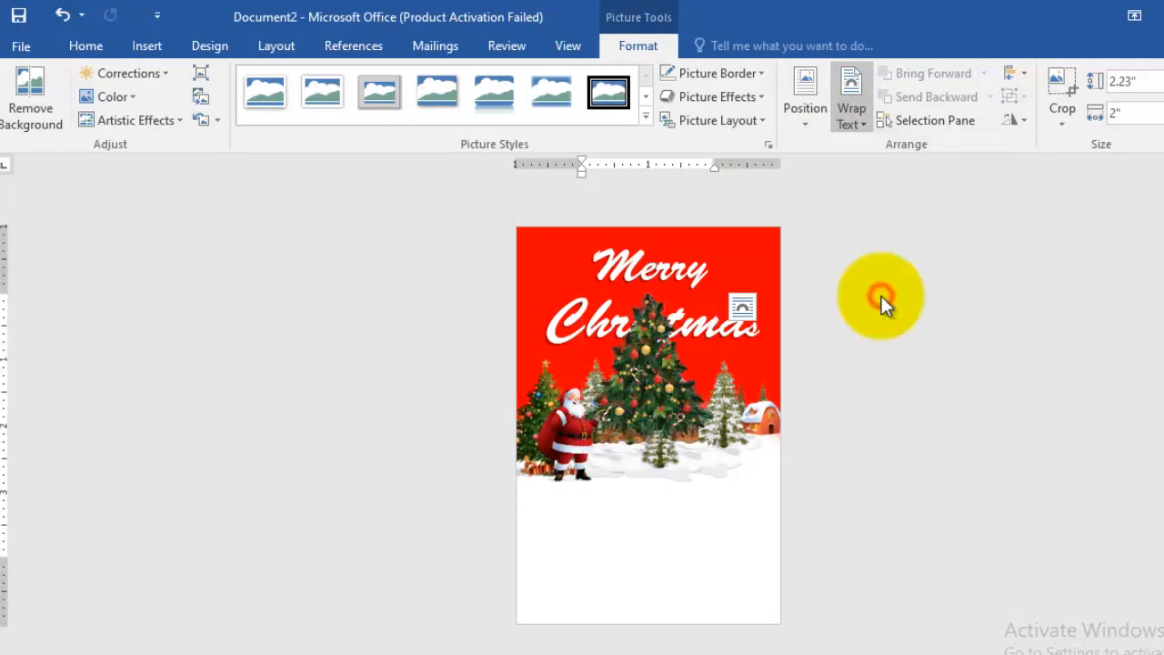
Shrink the decorated tree to about 0.75 × 0.68 inch and place it at the card's right edge, just below the small red house
drag(651, 400, 737, 461)
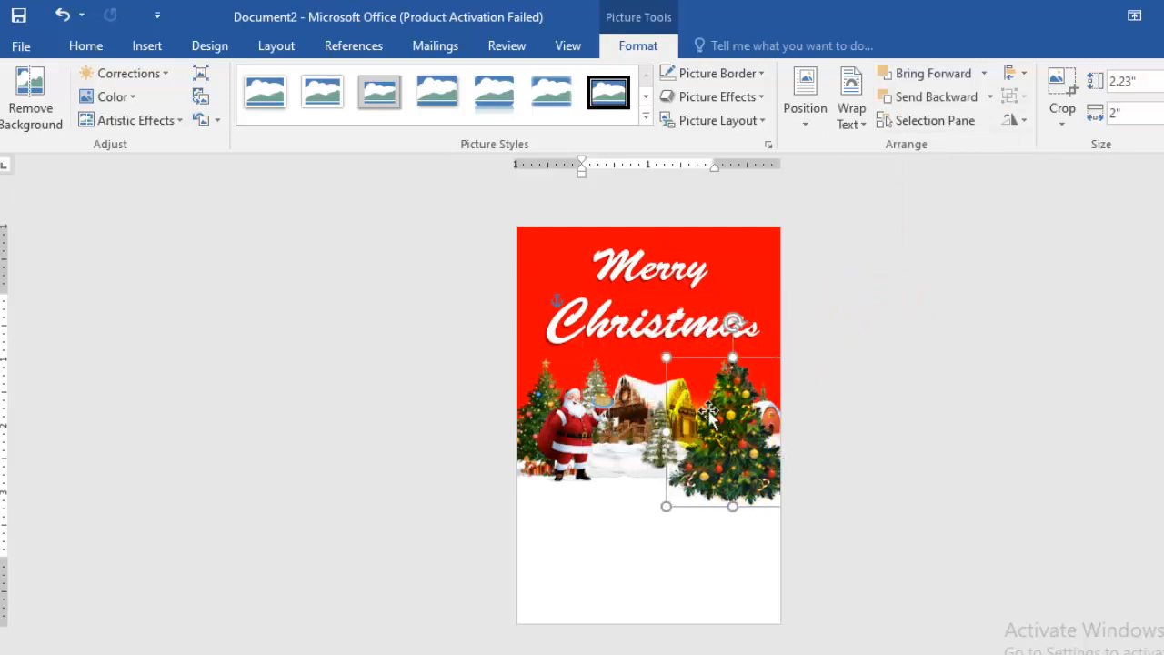
drag(668, 358, 767, 445)
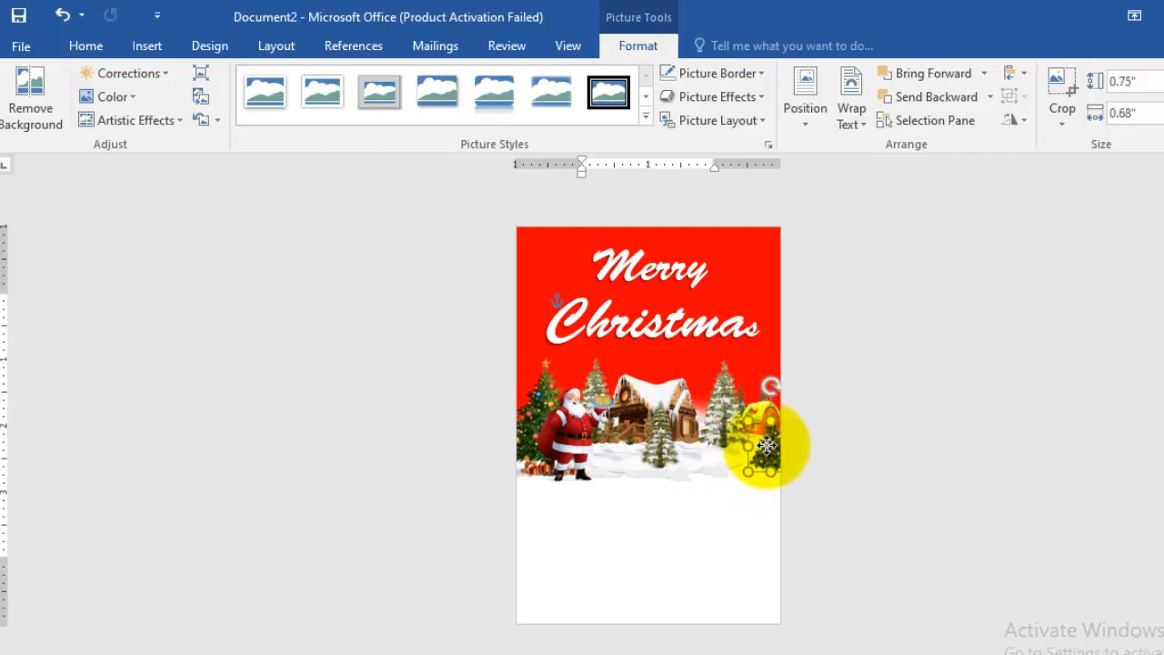
click(751, 509)
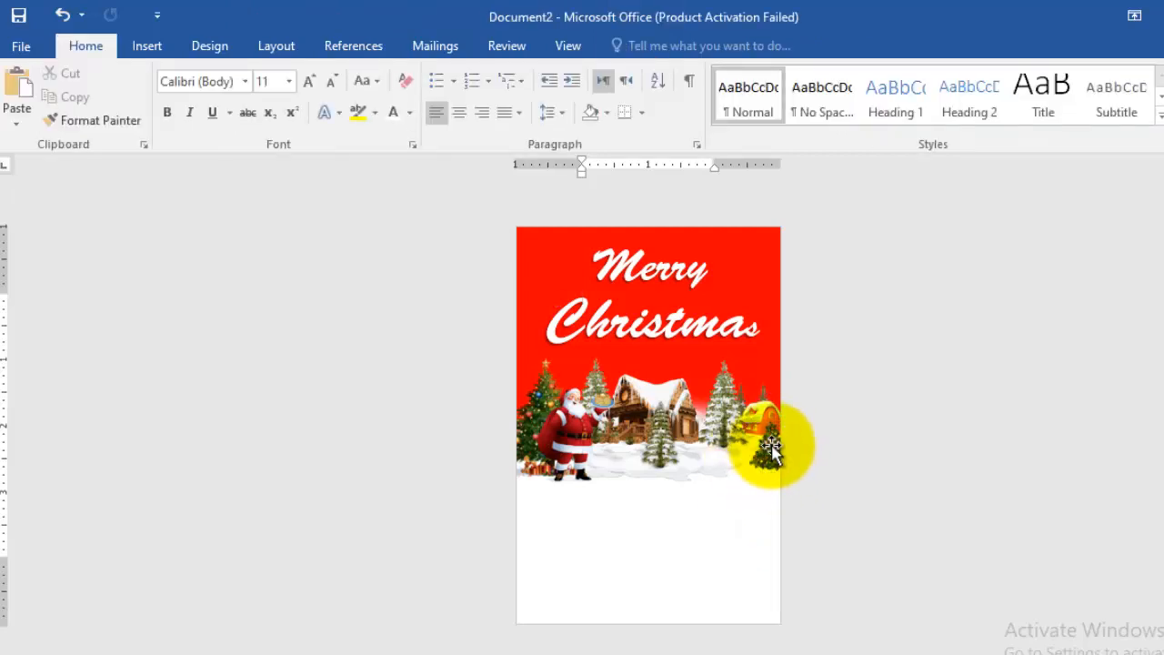
click(628, 533)
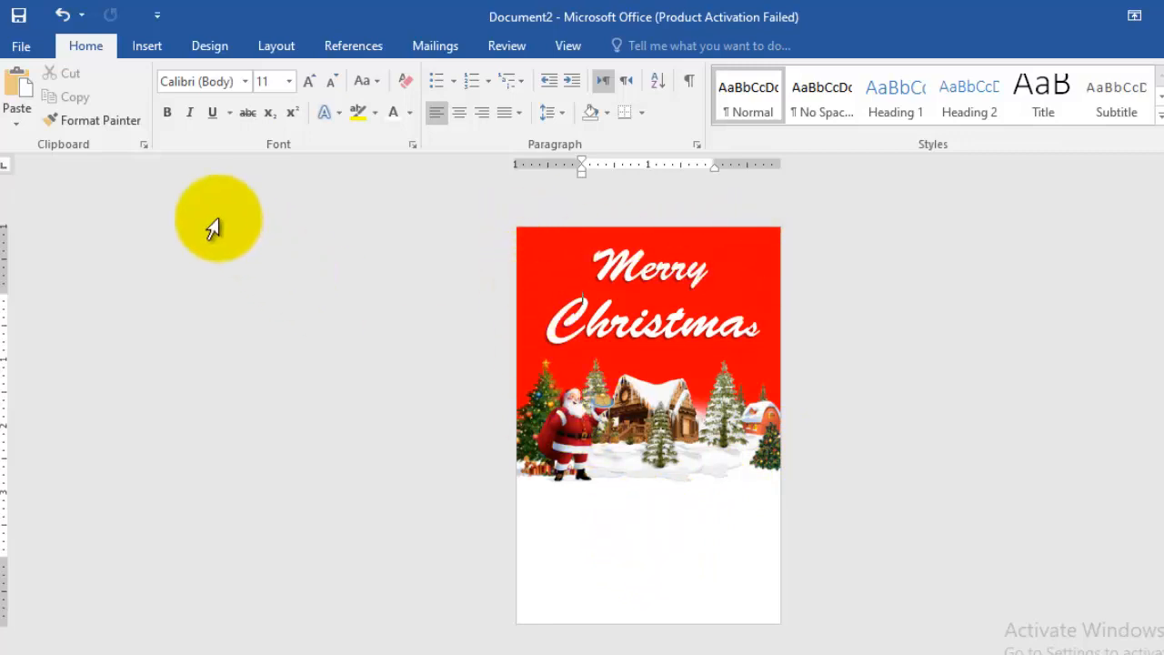
Insert the corner garland picture m2i8G6m2d3d3A0G6-removebg-preview and set its text wrapping to In Front of Text
click(131, 47)
click(164, 88)
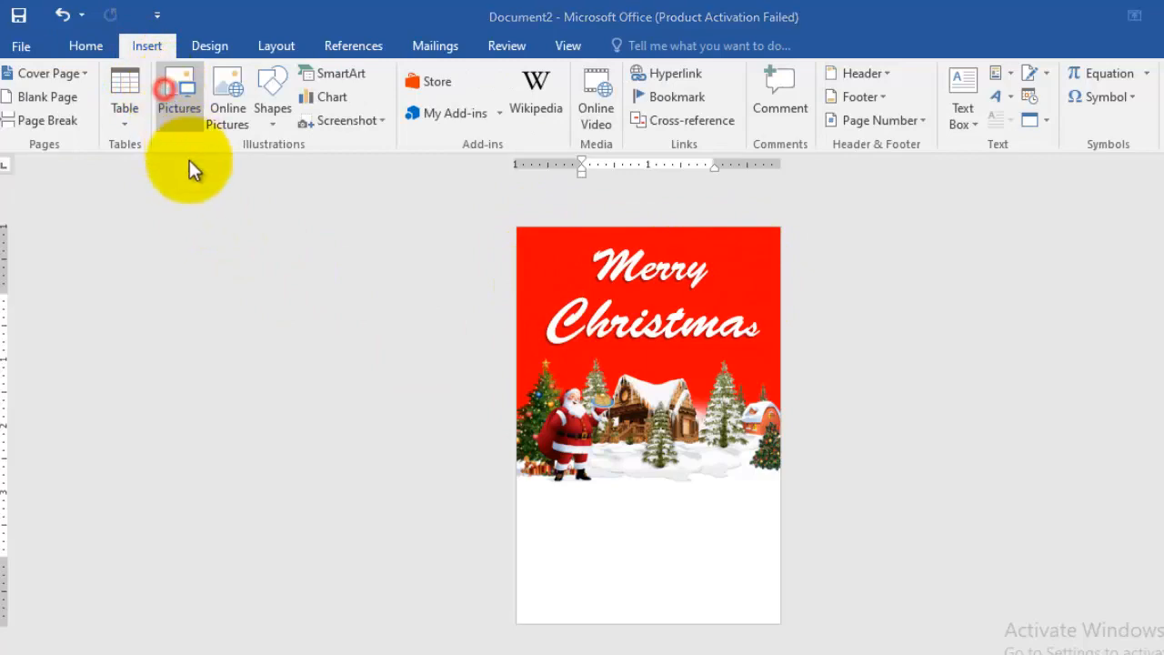
click(933, 182)
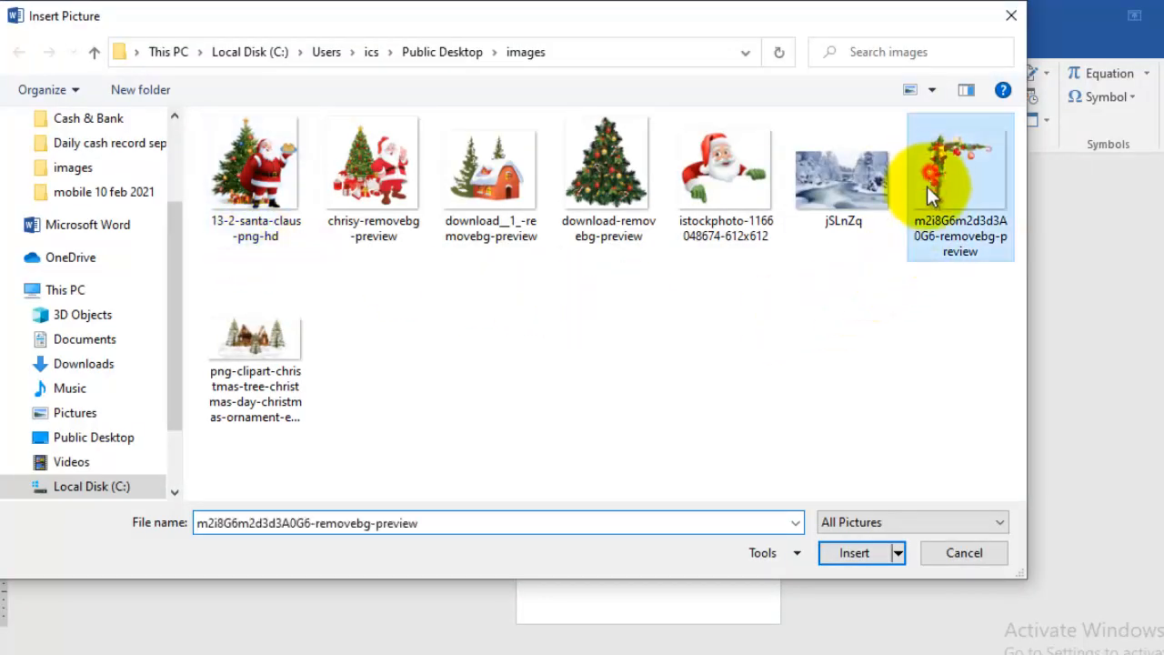
click(833, 546)
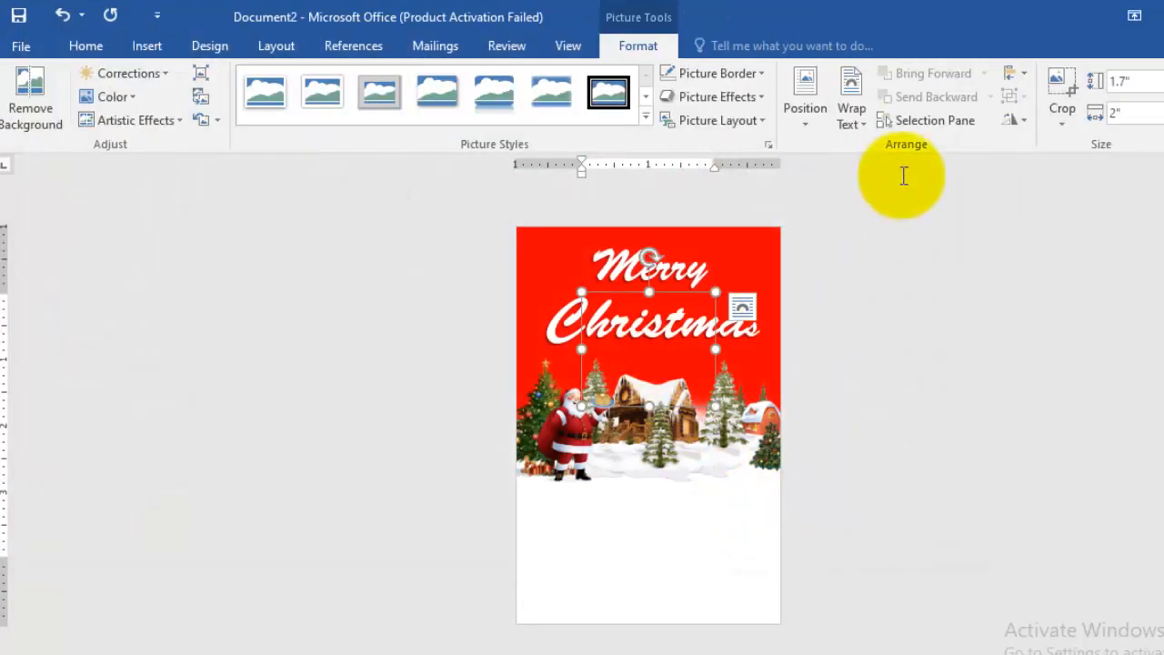
click(855, 112)
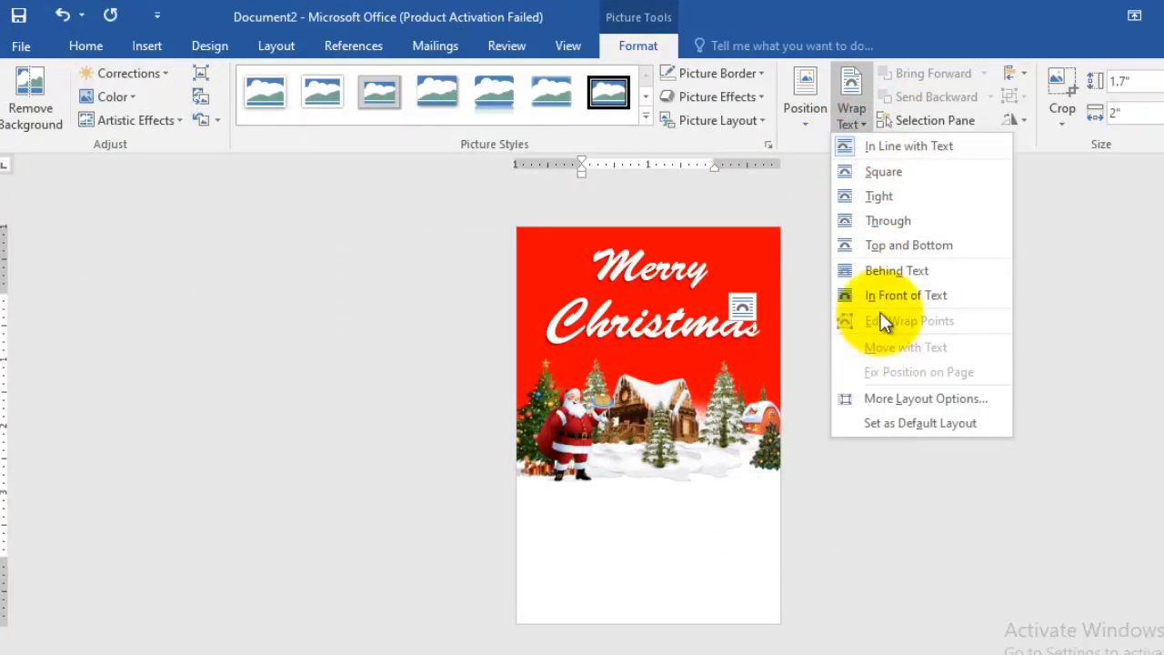
click(859, 297)
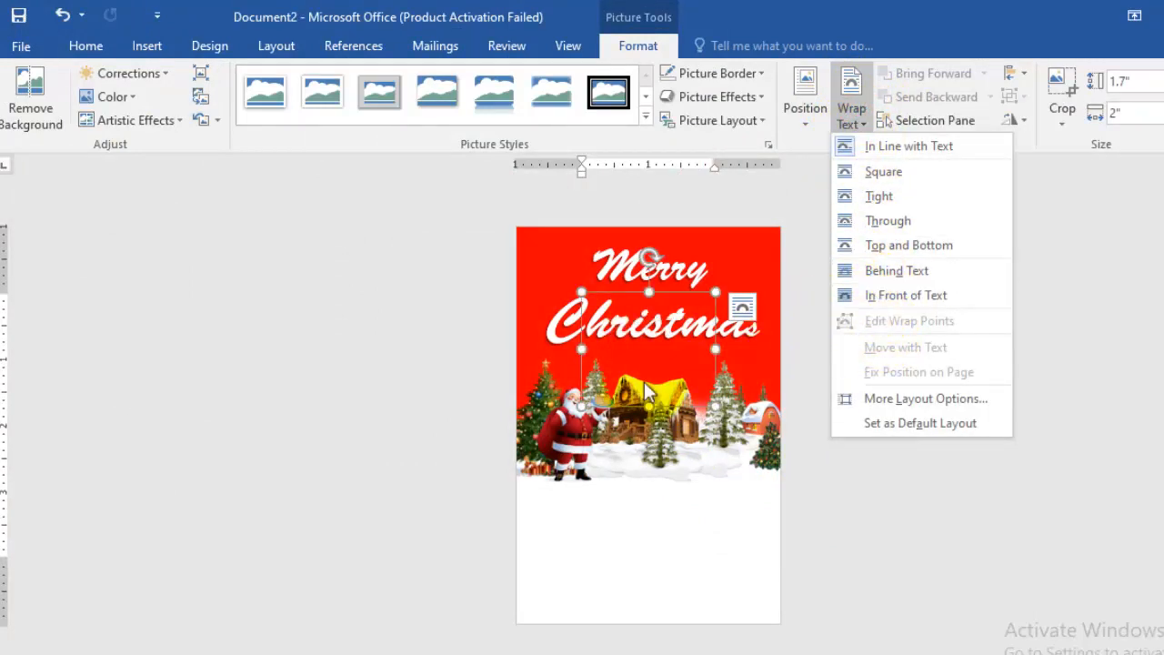
click(893, 296)
Shrink the garland to about 1.23 × 1.44 inches and fit it into the card's upper-left corner
drag(705, 329, 514, 266)
drag(624, 332, 570, 278)
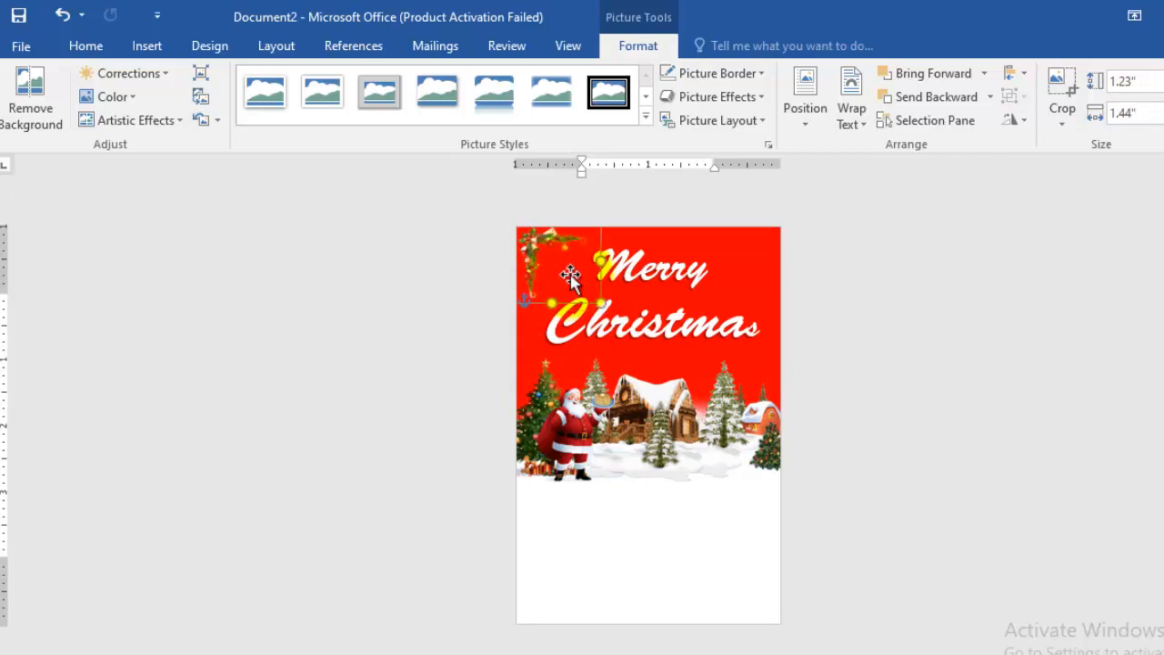
key(ctrl+z)
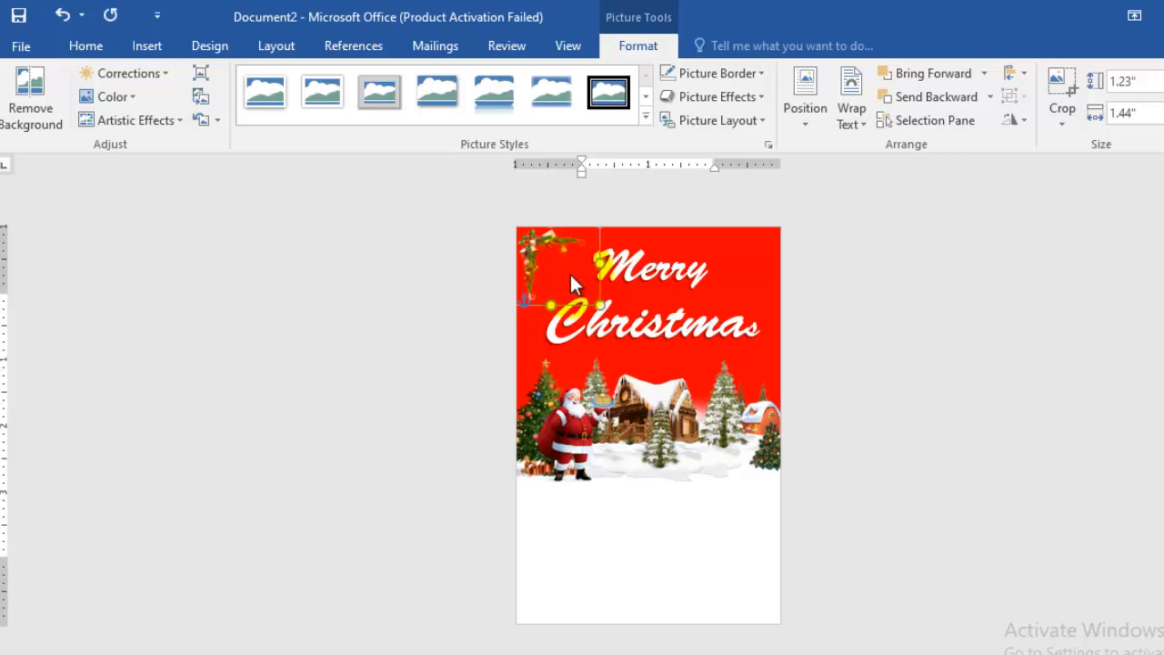
Paste a copy of the garland, mirror it horizontally at about 1.28 inches wide, and fit it into the card's upper-right corner
key(ctrl+v)
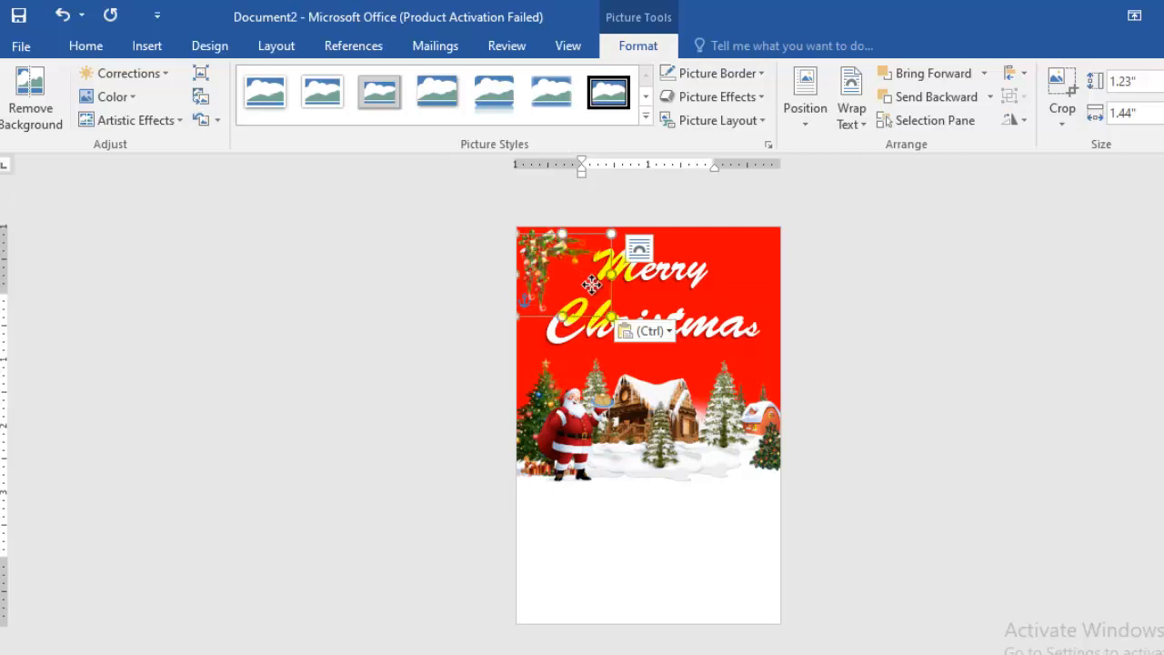
drag(575, 279, 781, 269)
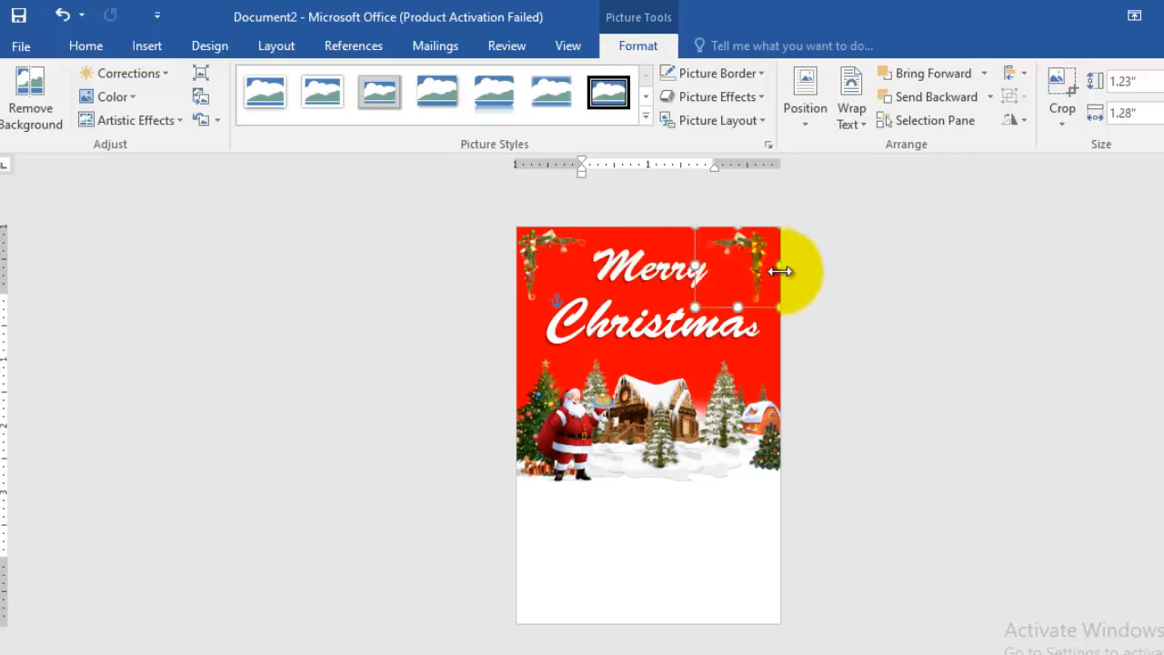
key(Right)
key(Right)
key(Left)
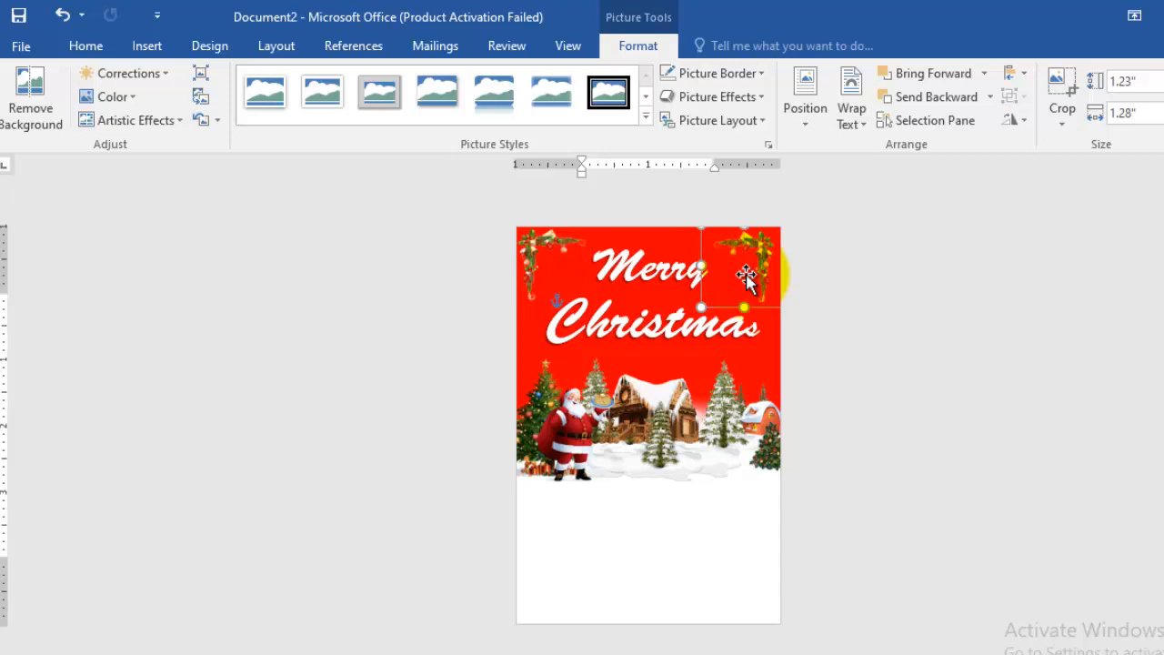
key(ctrl+z)
key(Right)
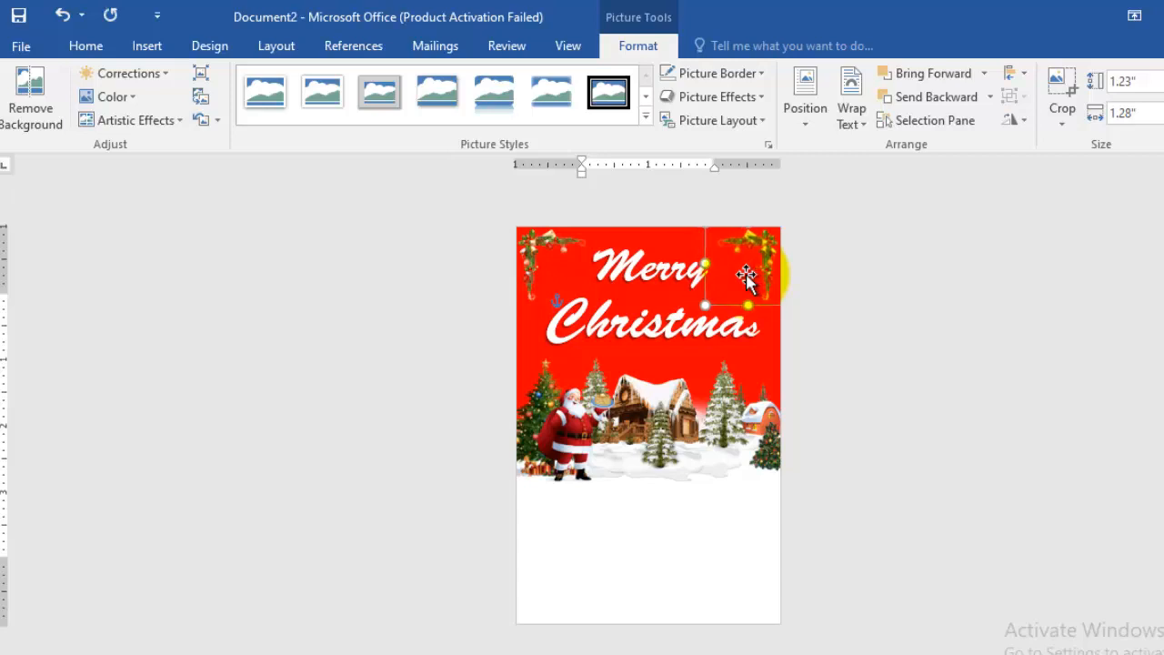
click(684, 522)
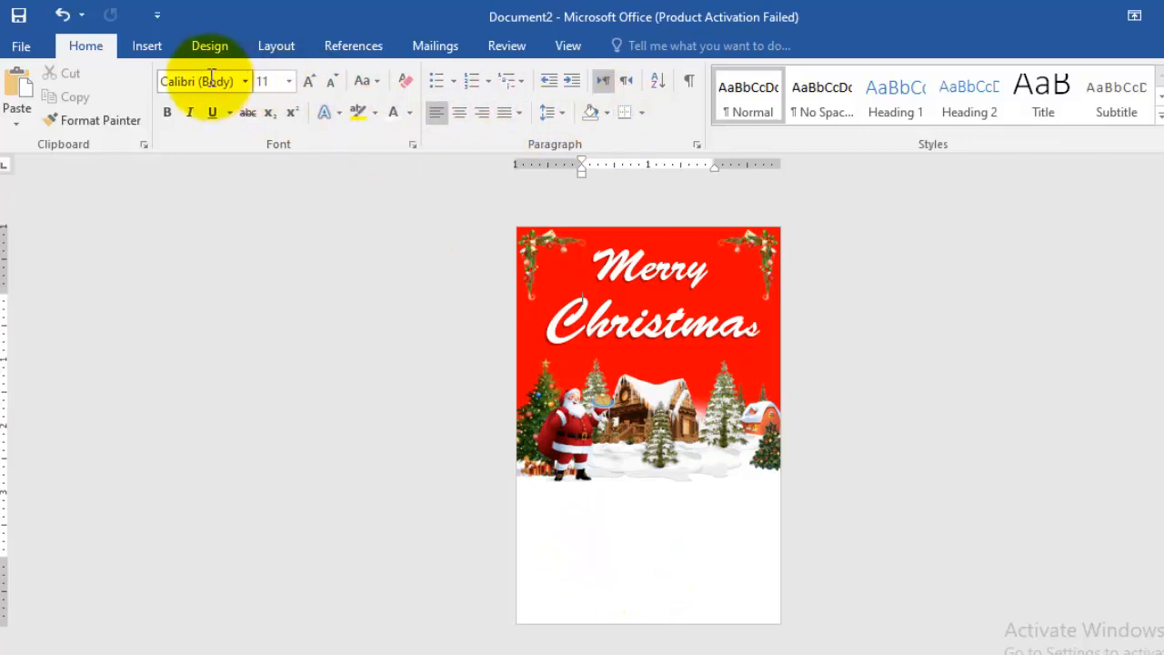
Insert a plain black WordArt reading "2022"
click(148, 48)
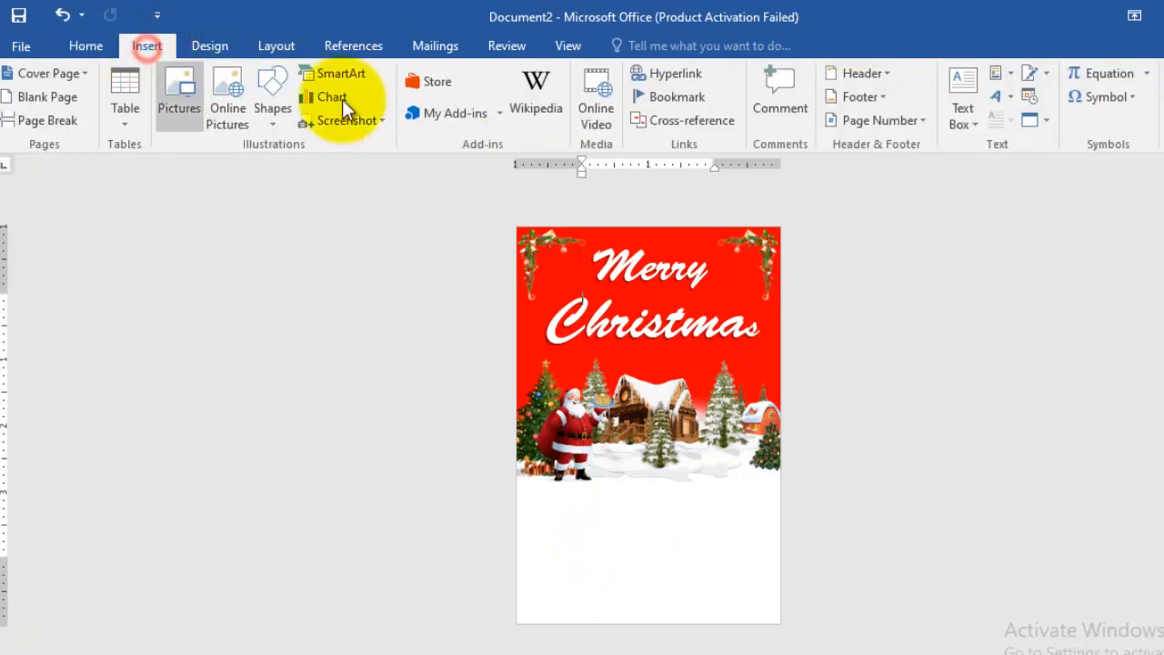
click(1009, 99)
click(1015, 139)
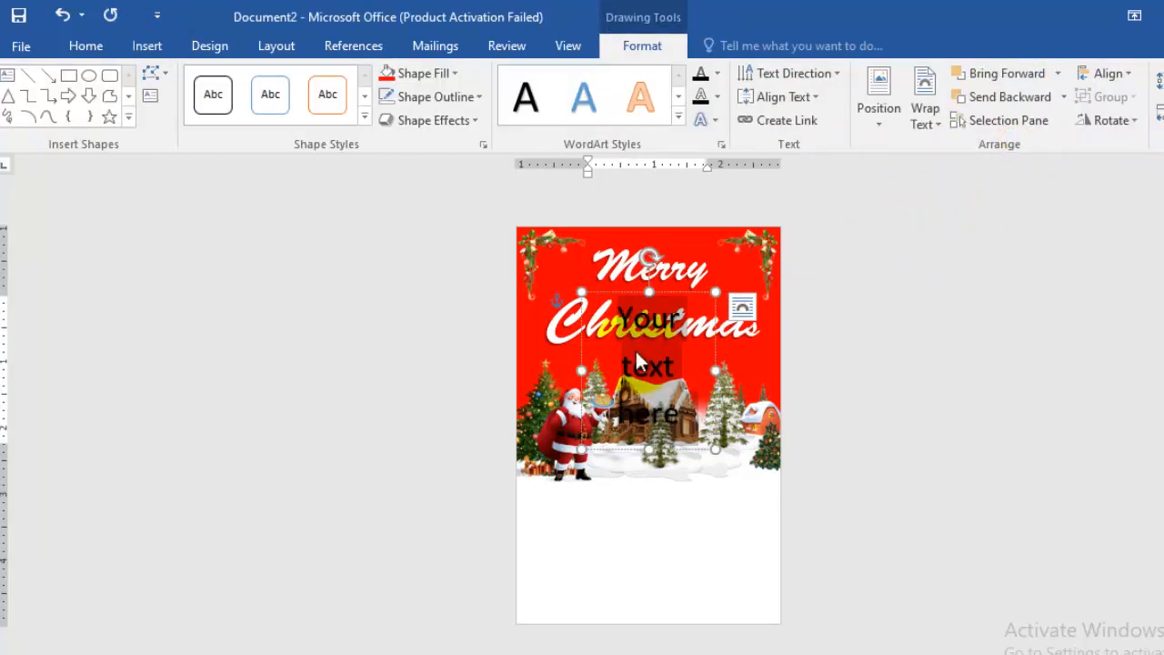
text(2022)
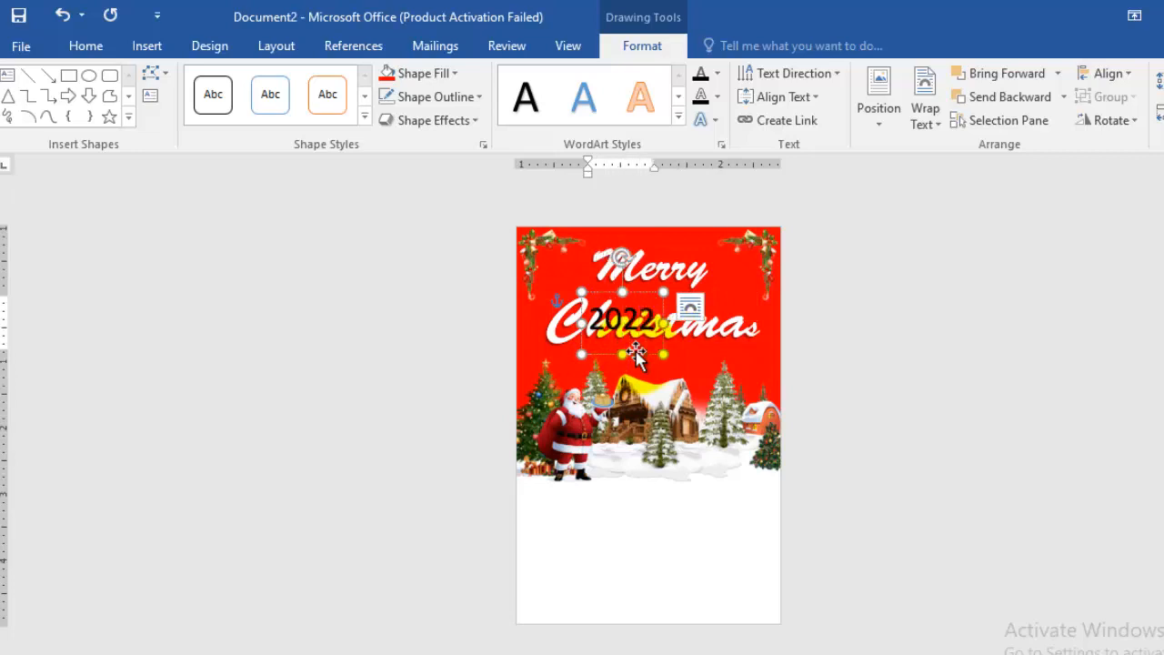
Change the font of the "2022" text to Brush Script Std
double_click(640, 335)
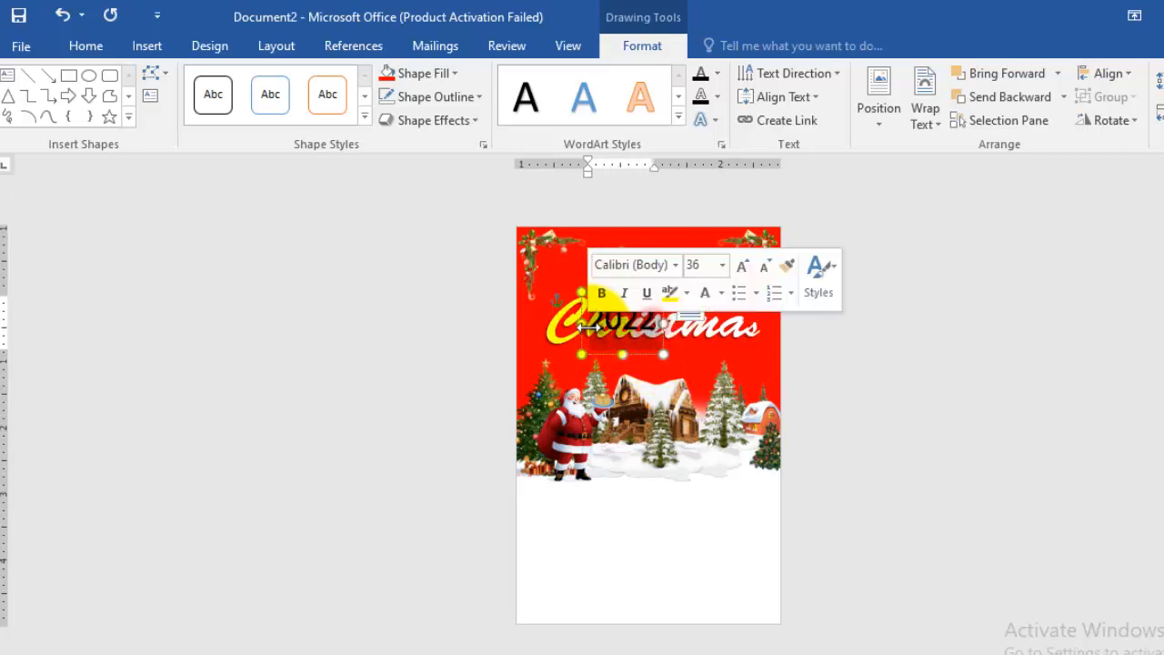
click(96, 51)
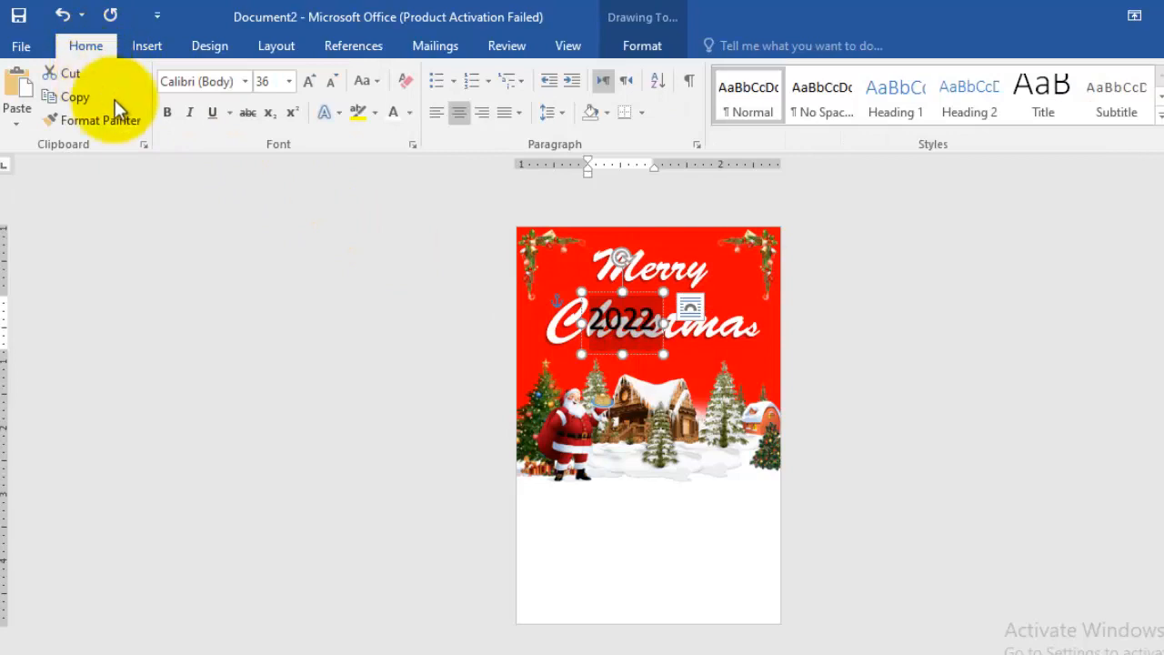
click(246, 81)
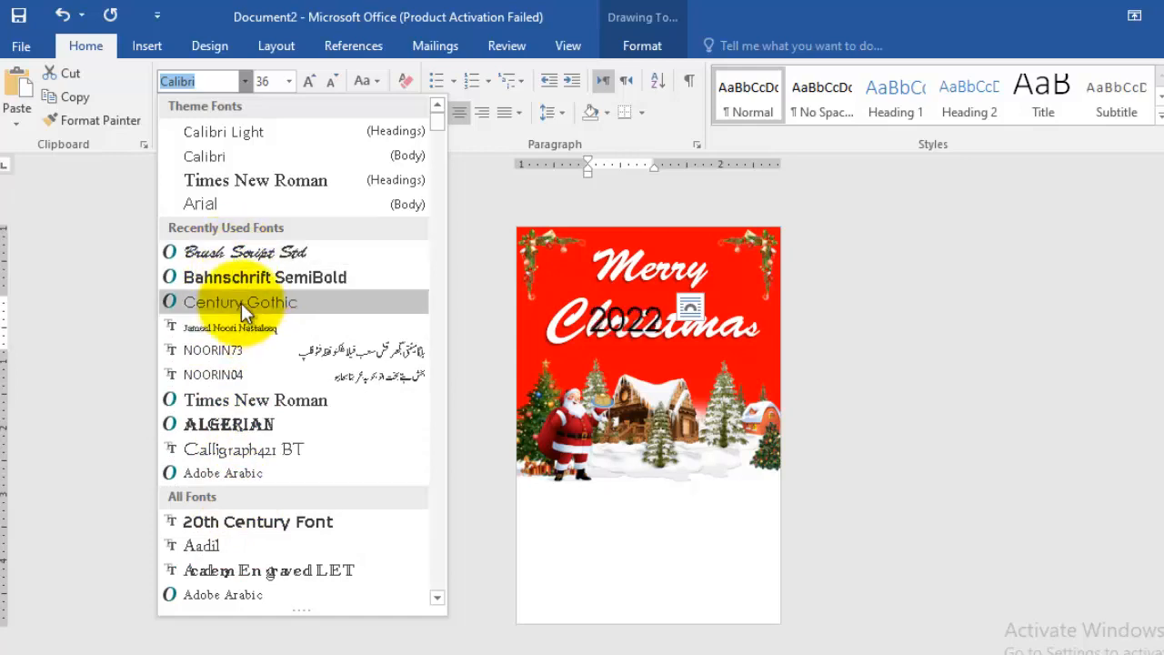
click(246, 252)
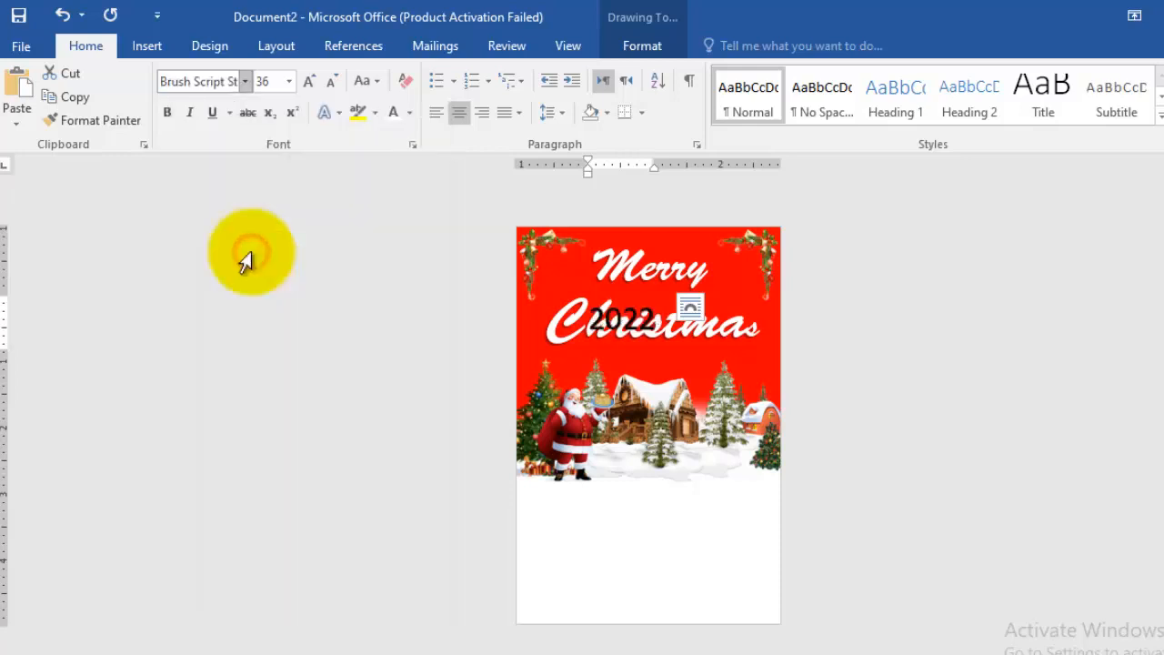
Move the "2022" WordArt to the white area below the snow scene and color its text standard red
drag(615, 354, 669, 544)
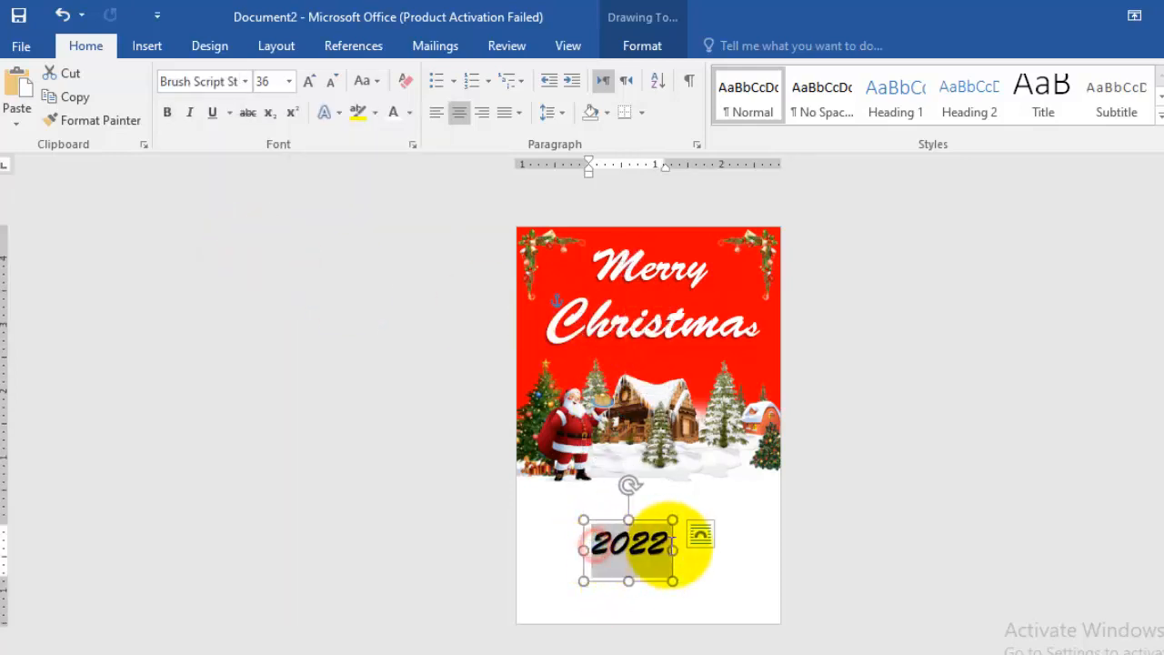
click(409, 115)
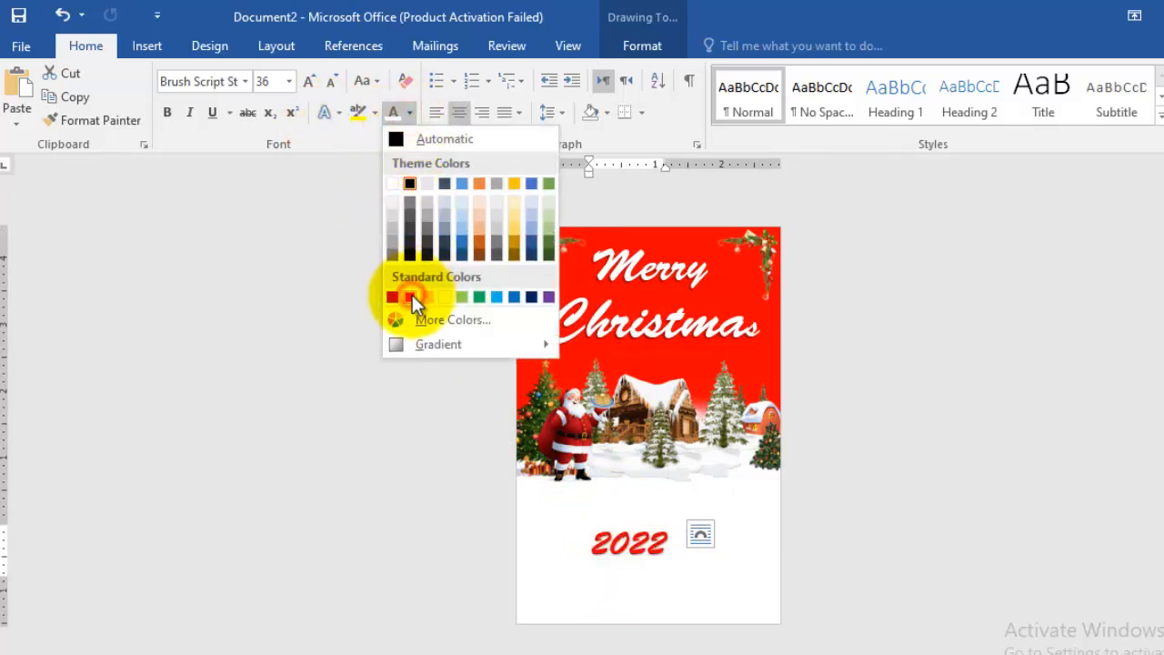
Color the "2022" text standard red and enlarge its text box to span most of the white area's width
click(412, 295)
drag(672, 550, 754, 550)
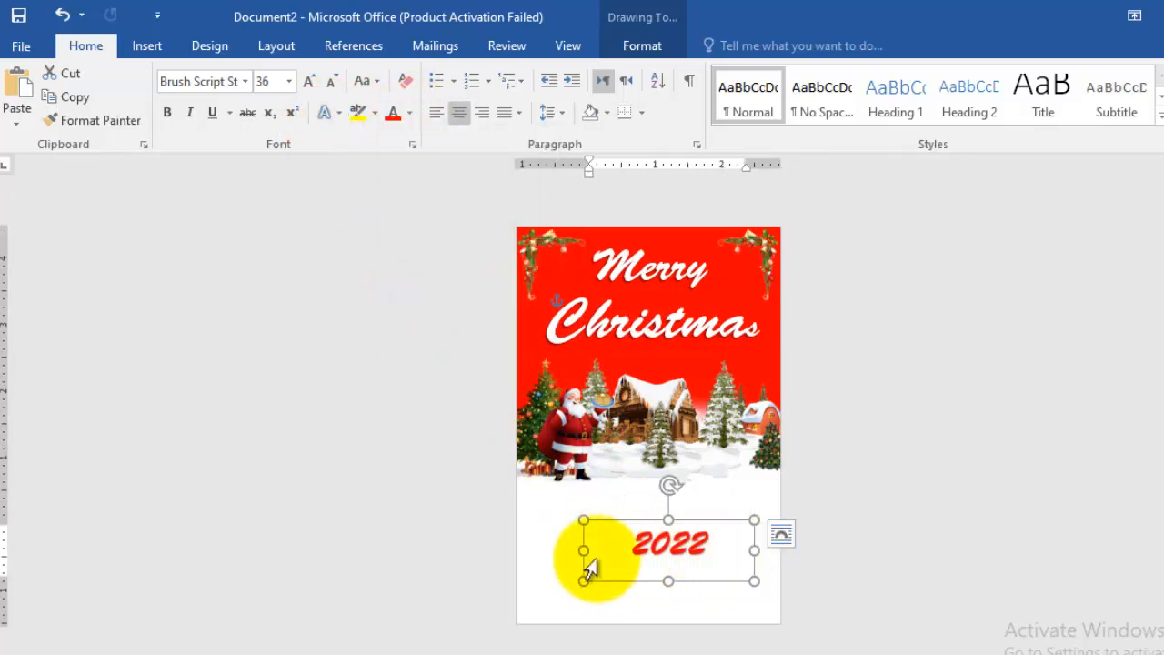
drag(574, 550, 545, 549)
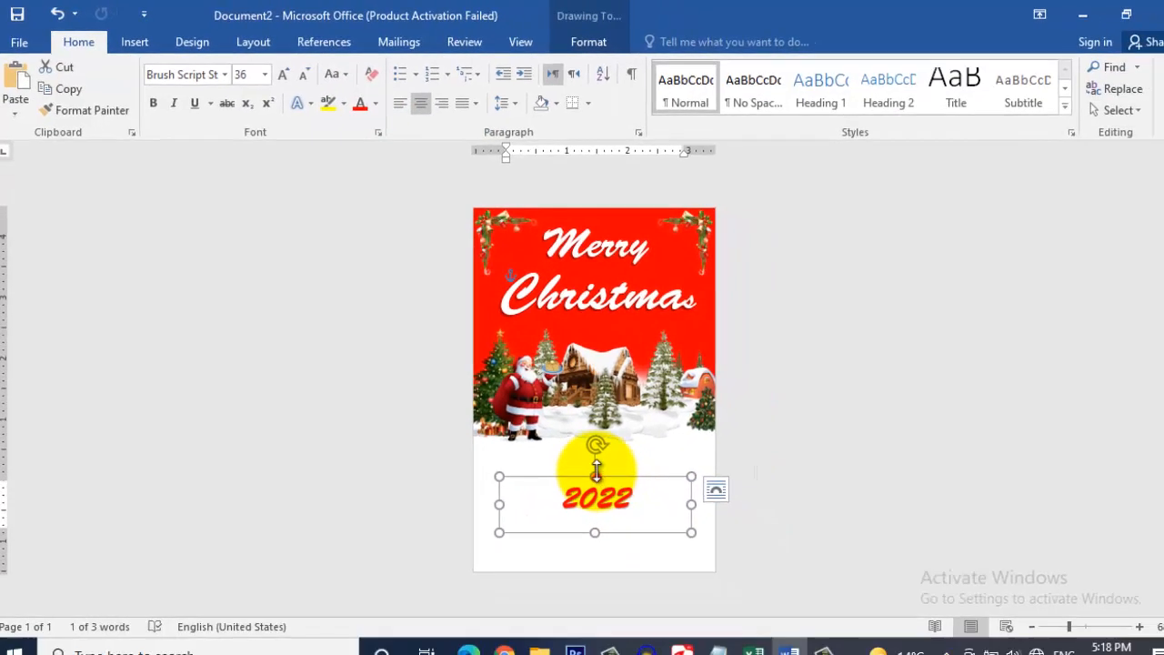
drag(651, 519, 538, 462)
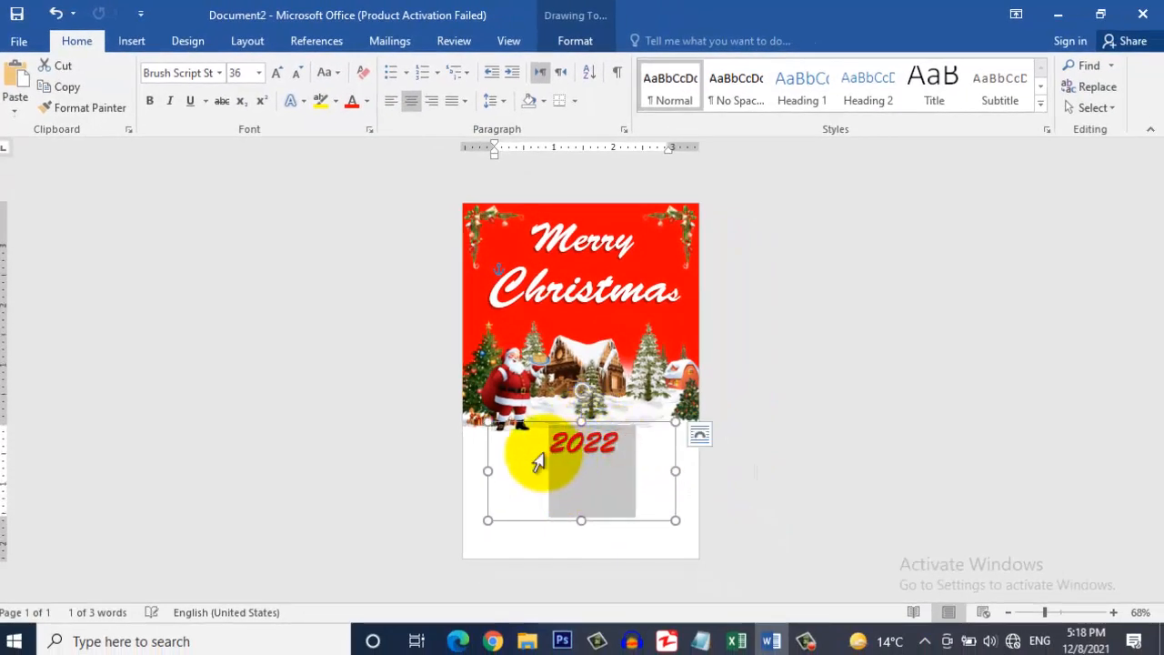
Increase the font size of the "2022" text to 90 points
click(276, 73)
click(276, 72)
click(275, 73)
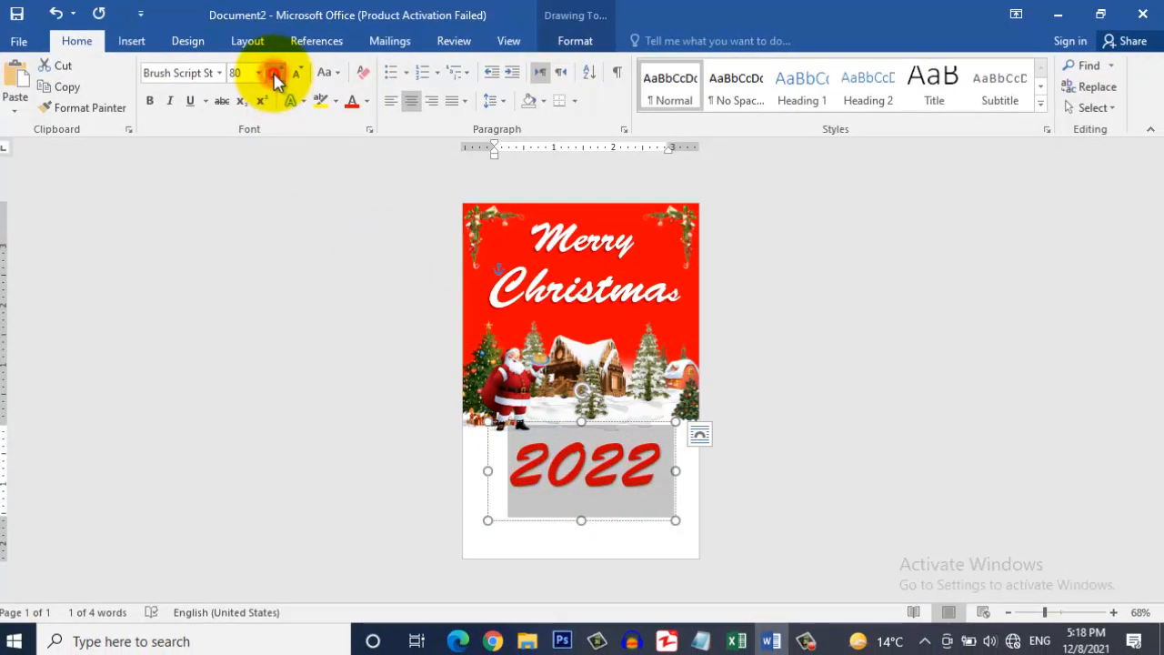
click(276, 72)
click(275, 73)
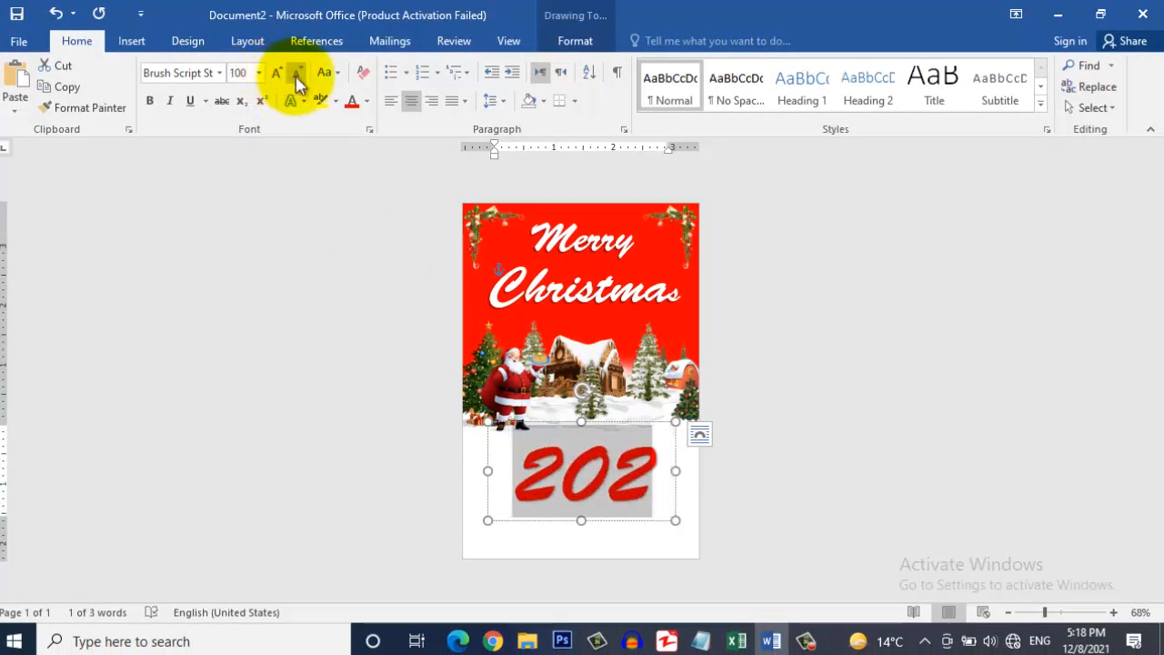
click(297, 75)
Move the "2022" WordArt slightly down to center it in the white area below the snow scene, and deselect it
drag(553, 519, 543, 535)
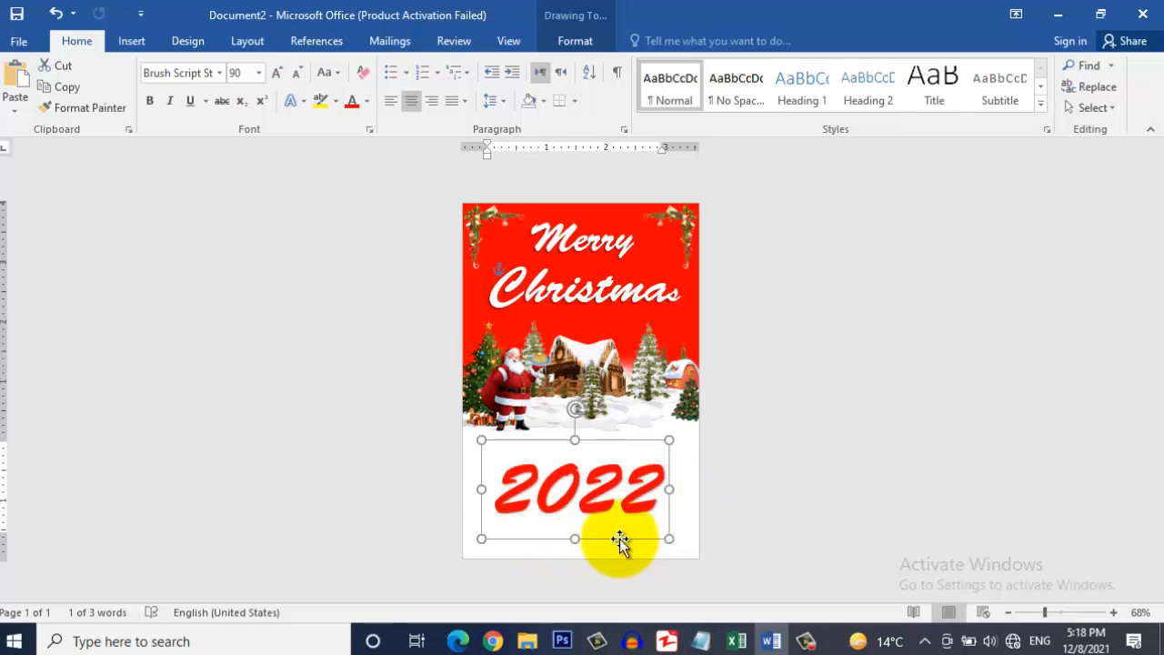
click(681, 506)
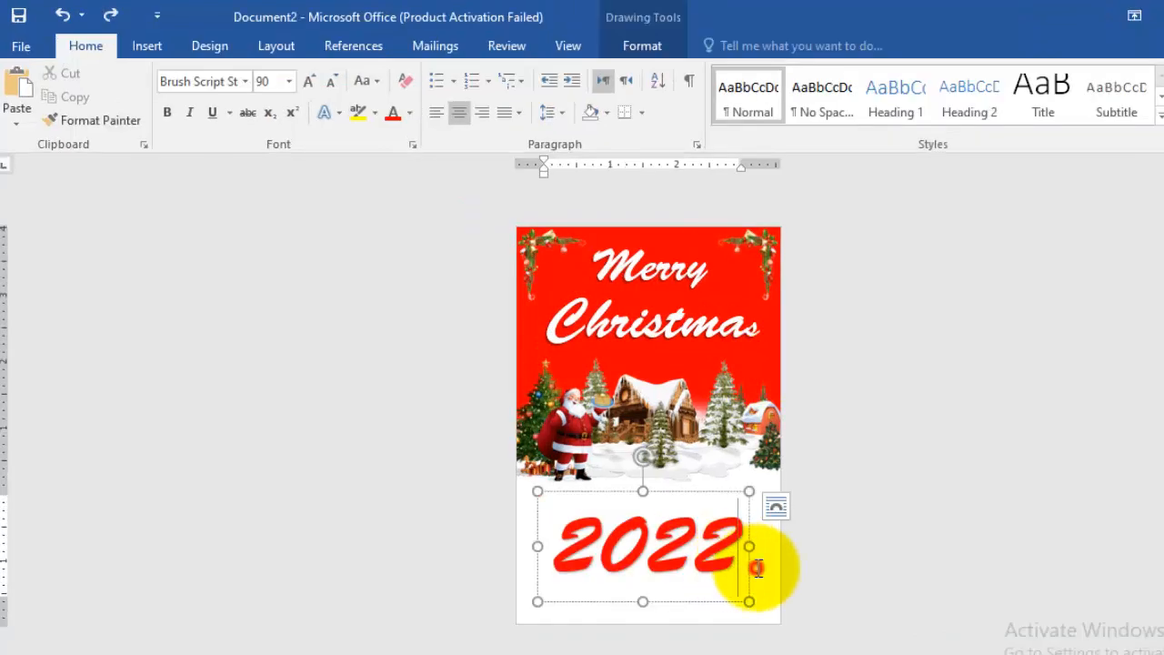
click(756, 567)
click(731, 565)
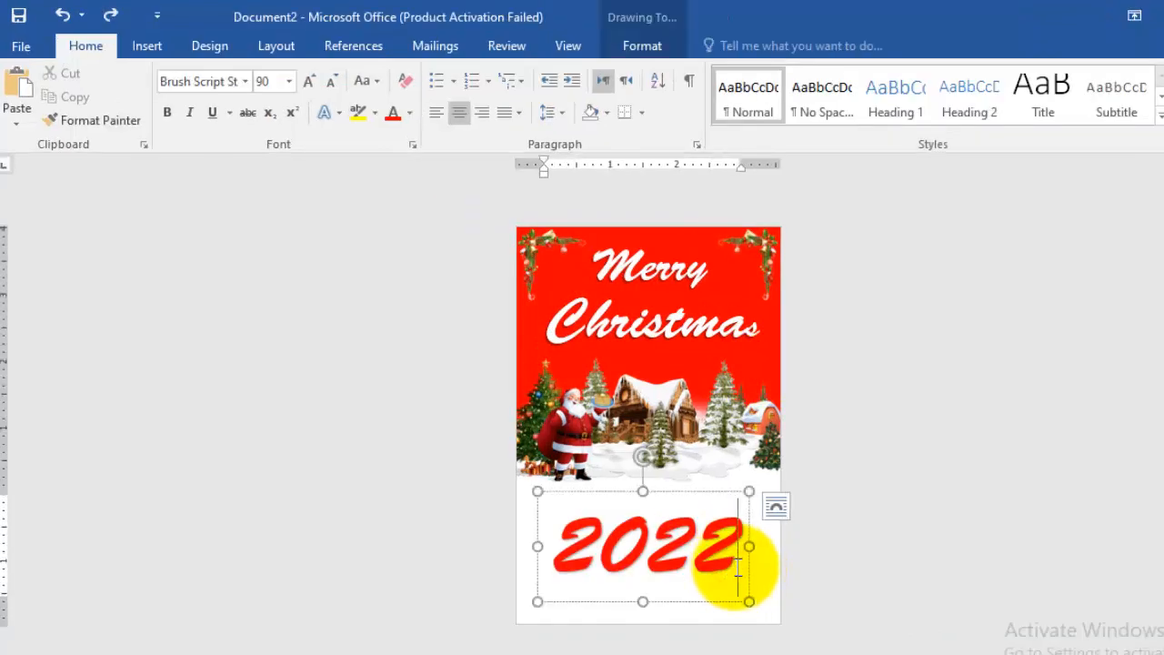
click(691, 606)
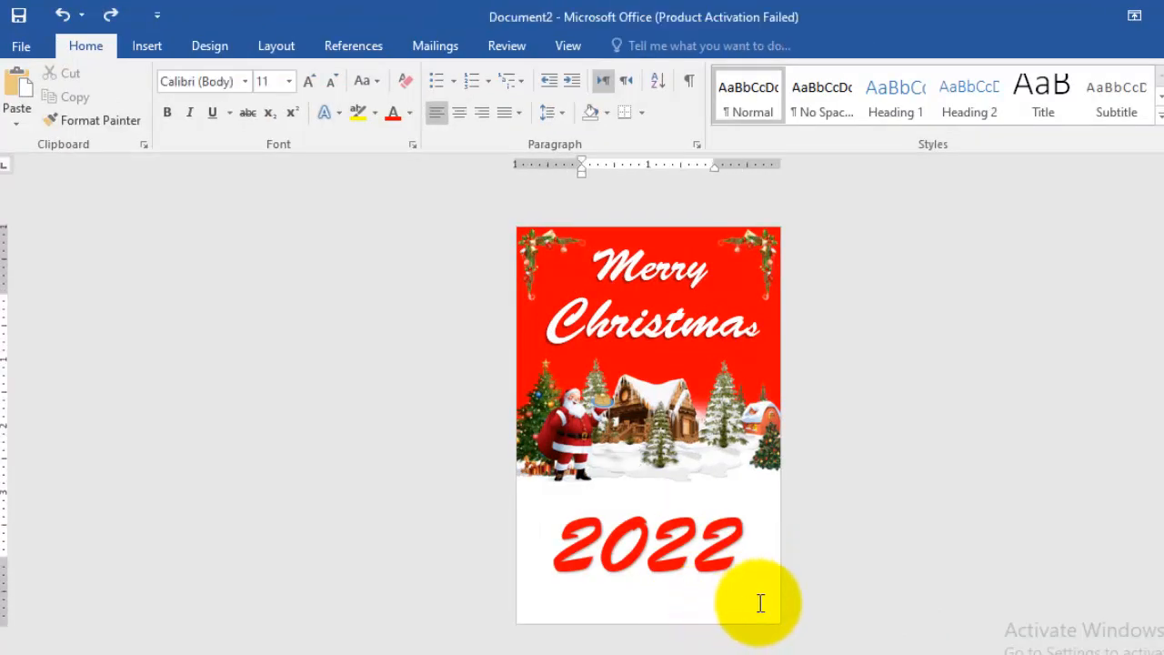